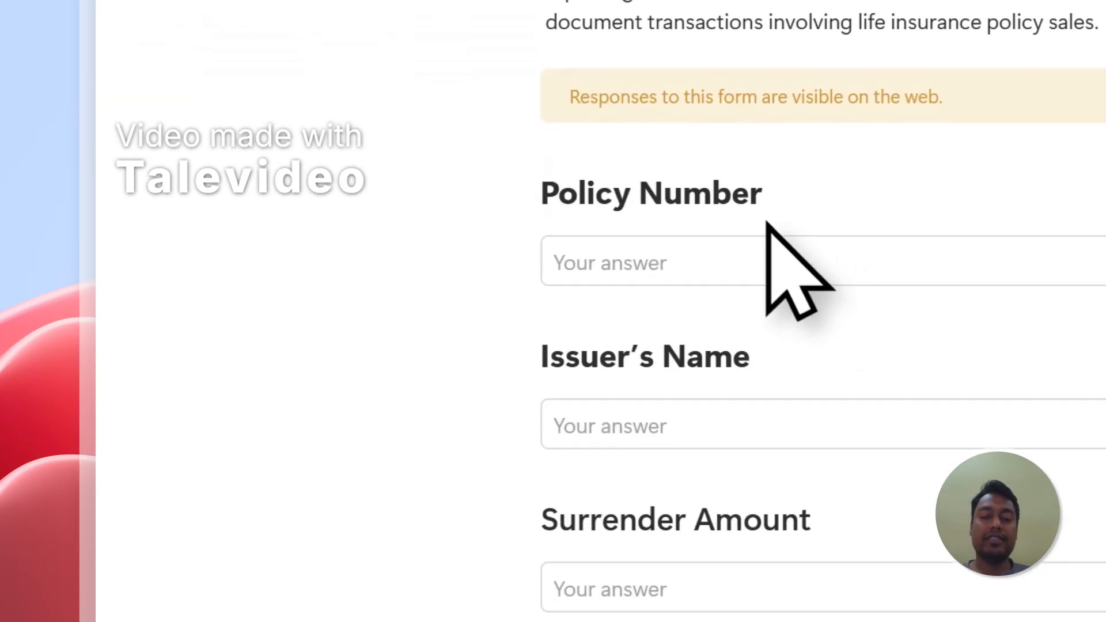
# Review the Policy Number, Issuer's Name and Surrender Amount fields of the public Form 1099-SB.
pyautogui.scroll(1, 760, 218)
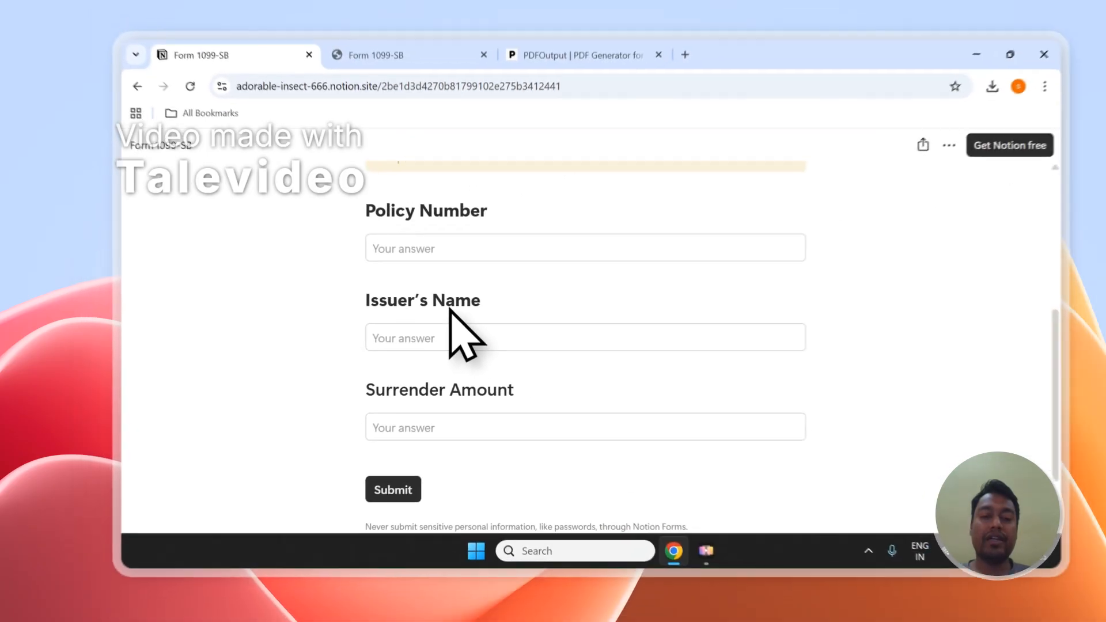
pyautogui.scroll(1, 450, 311)
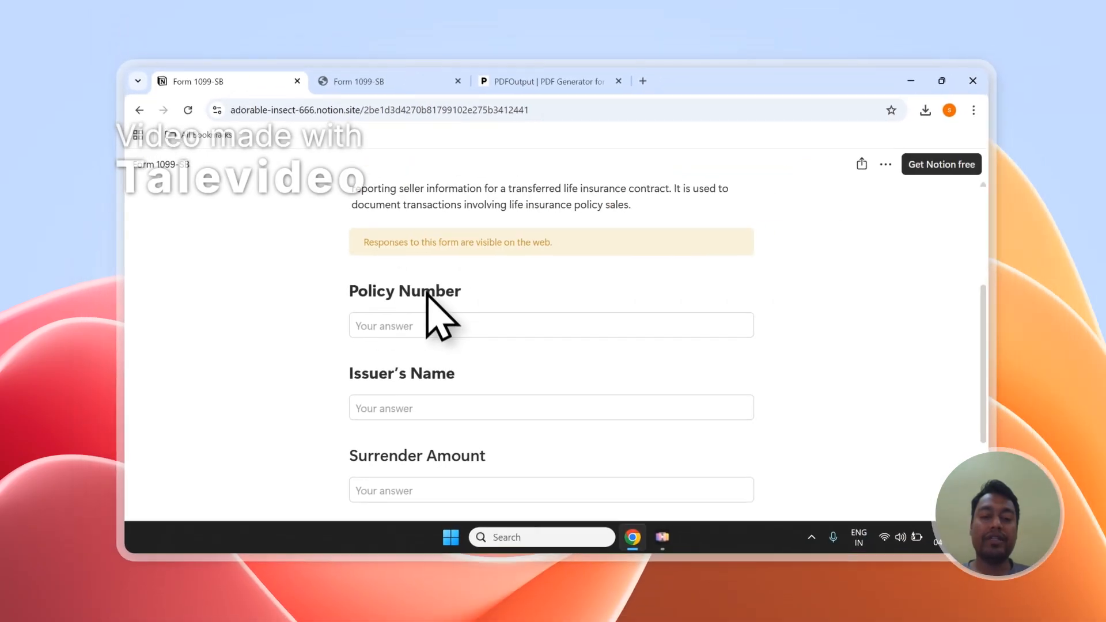
pyautogui.scroll(-3, 443, 313)
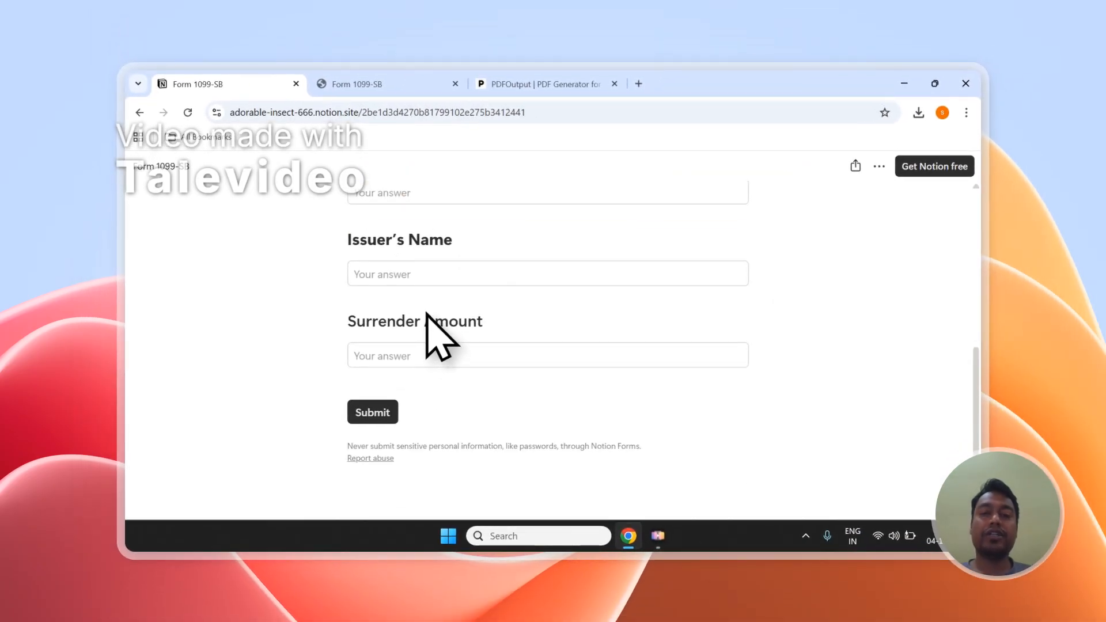
pyautogui.scroll(1, 427, 314)
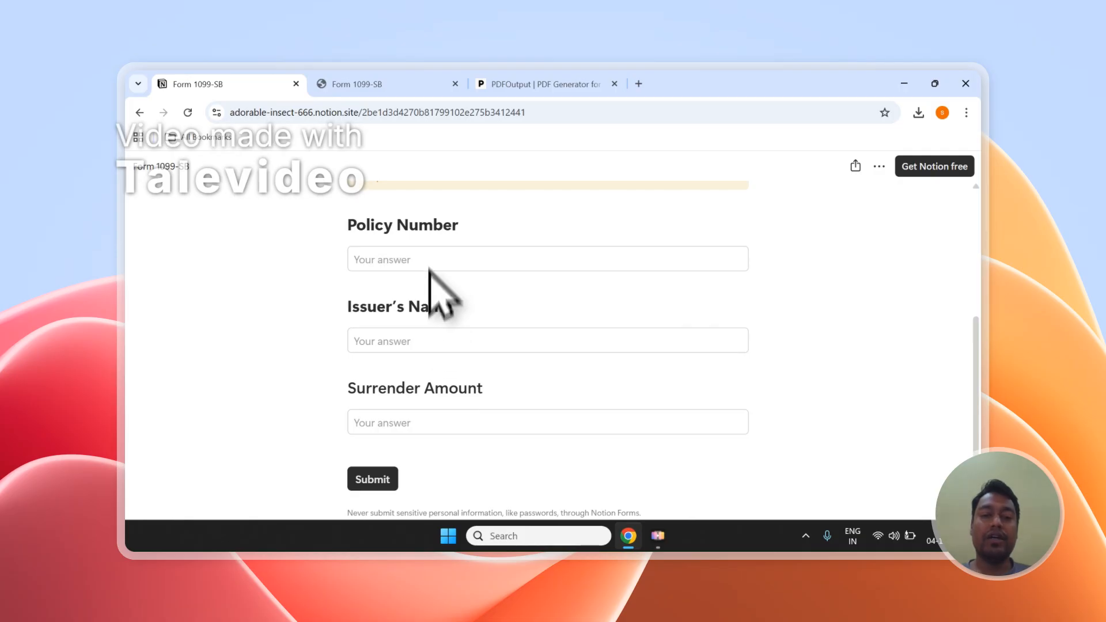
pyautogui.scroll(2, 431, 259)
pyautogui.scroll(-2, 432, 309)
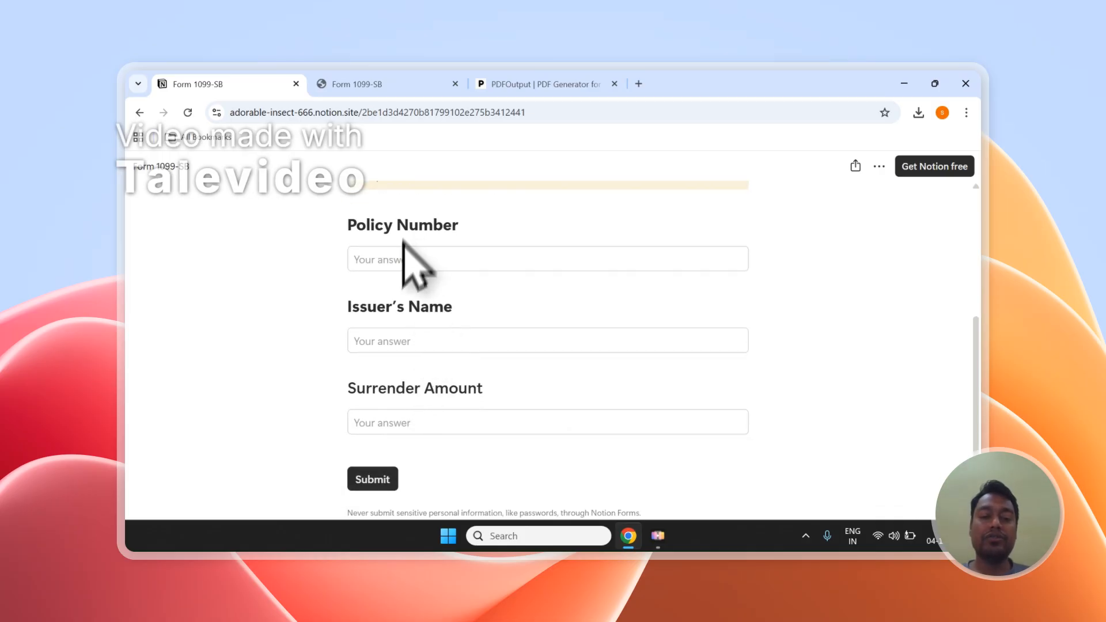
# Open the Form 1099-SB page in Notion and examine the entries in its Responses table.
pyautogui.click(374, 84)
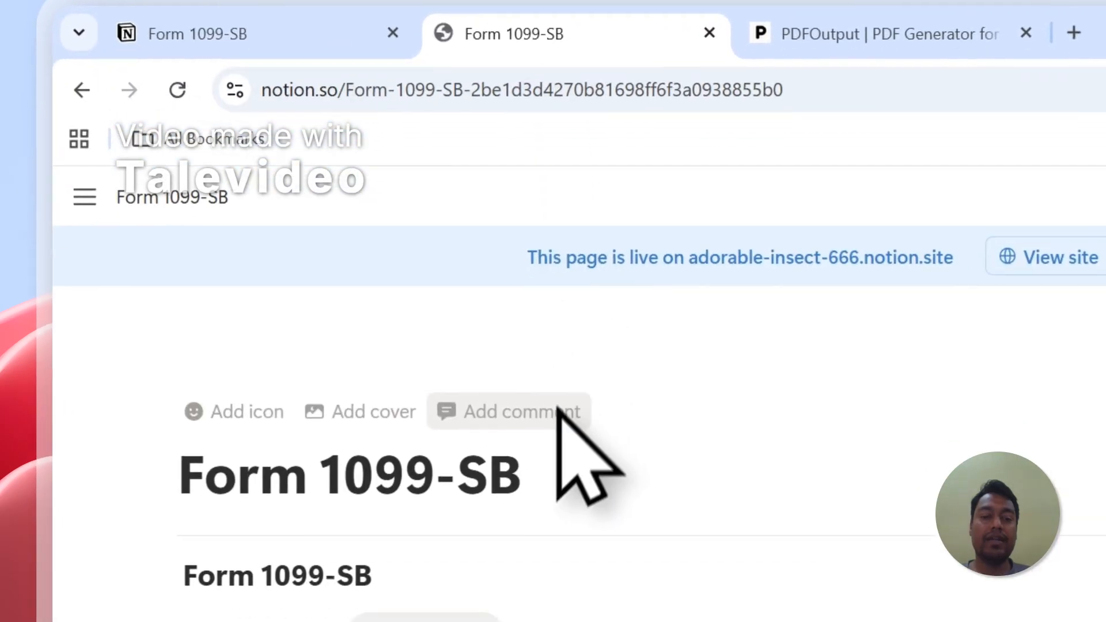
pyautogui.scroll(-5, 308, 496)
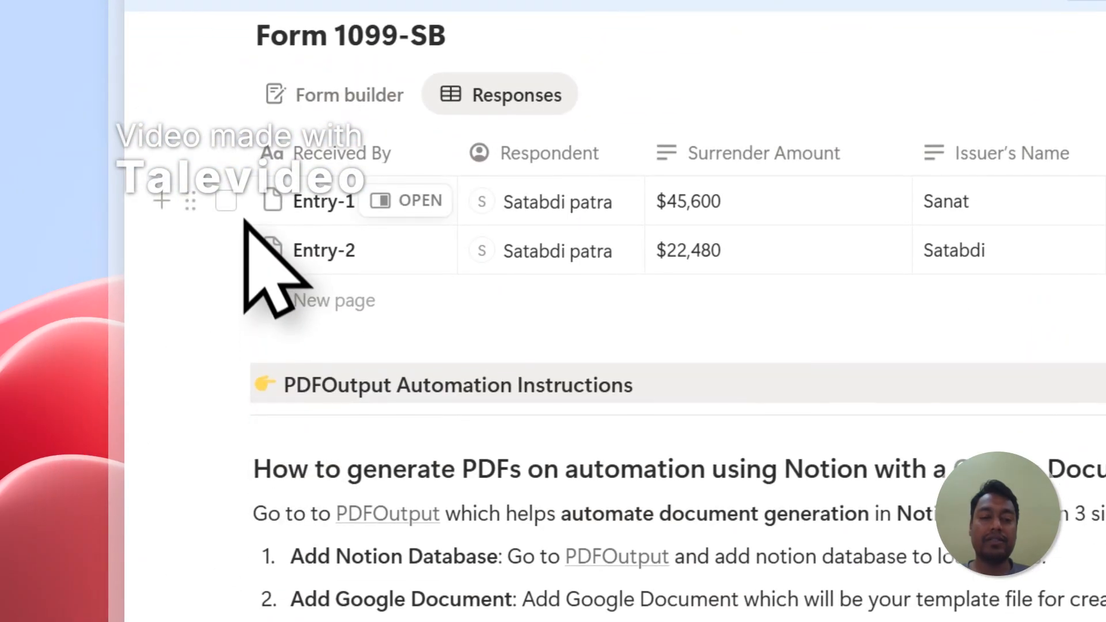
pyautogui.click(210, 201)
pyautogui.click(231, 157)
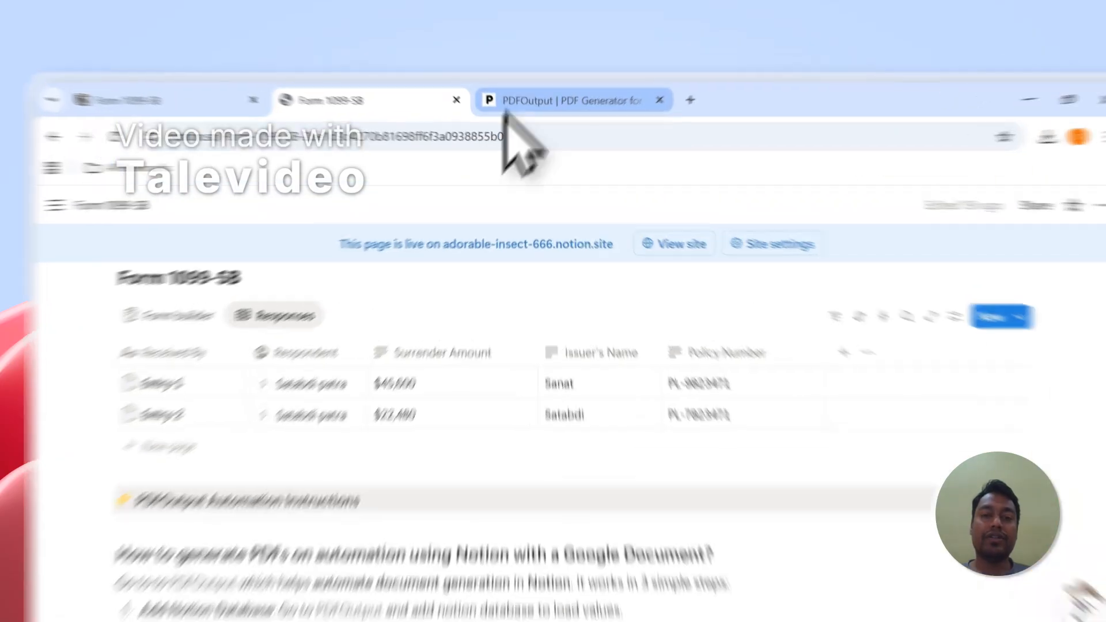
# Go to the PDFOutput site and read its headline about generating PDFs from Google Docs using a Notion Database.
pyautogui.click(504, 86)
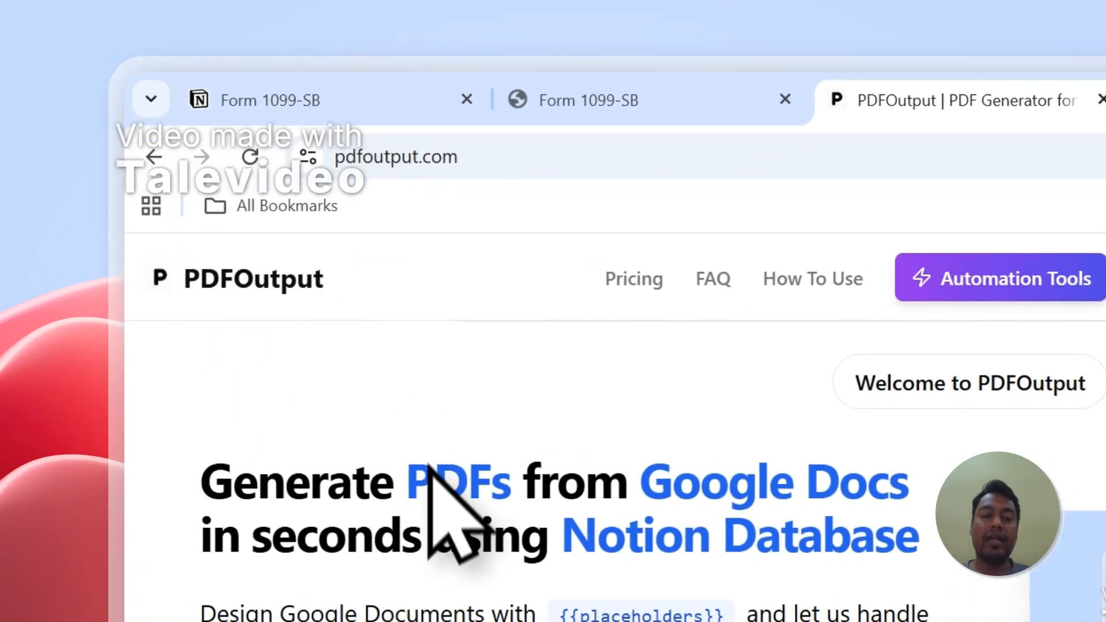
pyautogui.moveTo(415, 487); pyautogui.dragTo(523, 484)
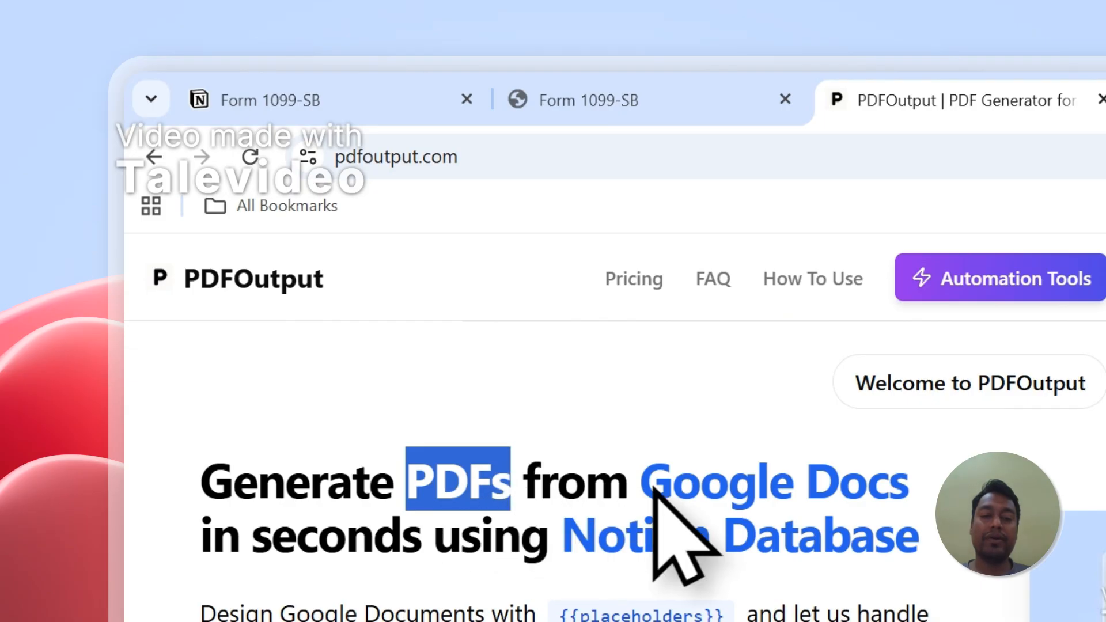
pyautogui.moveTo(641, 487); pyautogui.dragTo(901, 491)
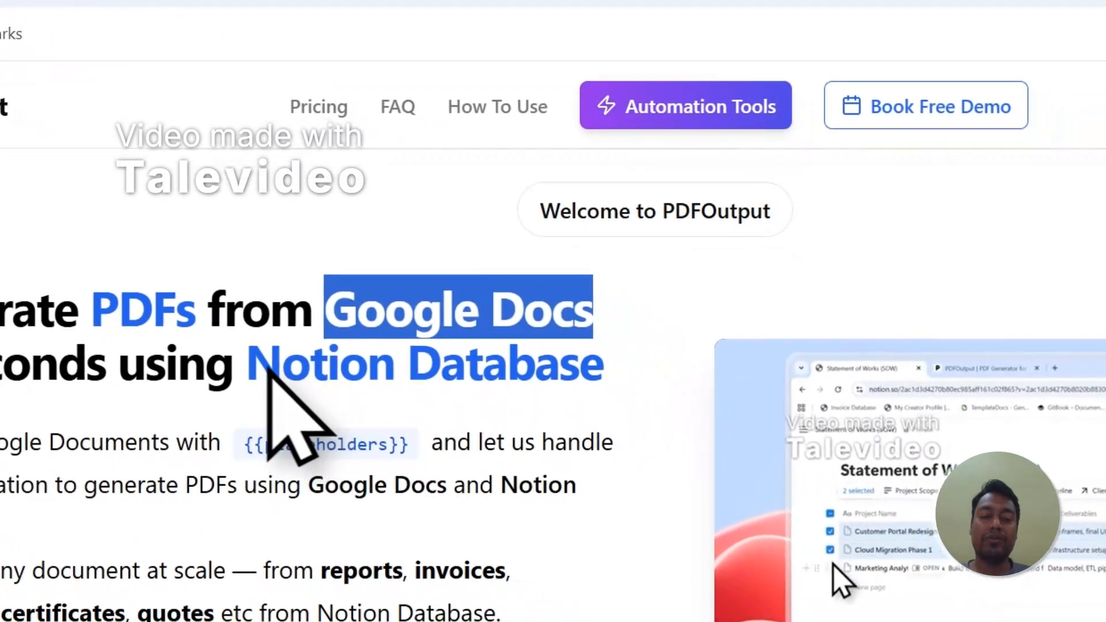
pyautogui.moveTo(267, 368); pyautogui.dragTo(622, 375)
pyautogui.click(340, 323)
pyautogui.moveTo(340, 323); pyautogui.dragTo(518, 320)
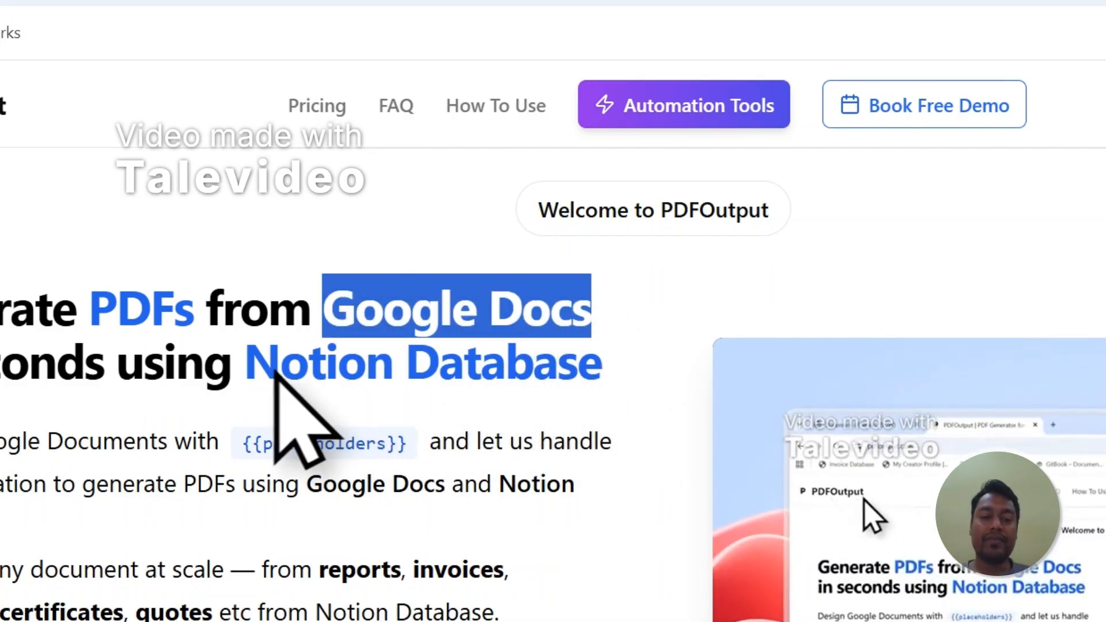
pyautogui.moveTo(270, 371); pyautogui.dragTo(576, 374)
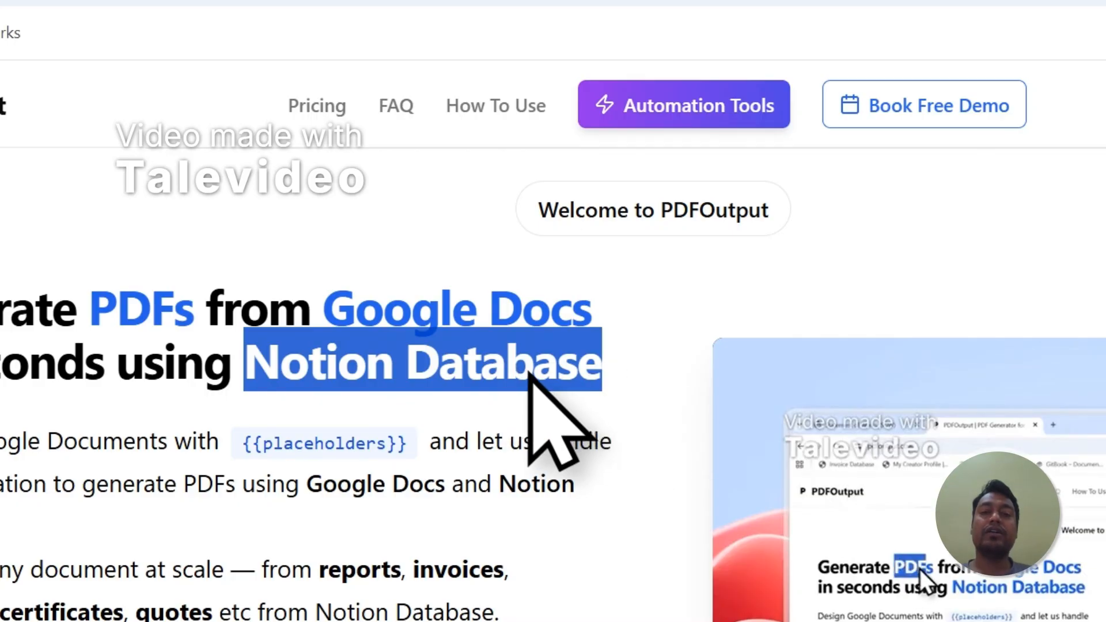
# Recheck the form responses in Notion and read the PDFOutput description of the document types it can generate.
pyautogui.click(531, 173)
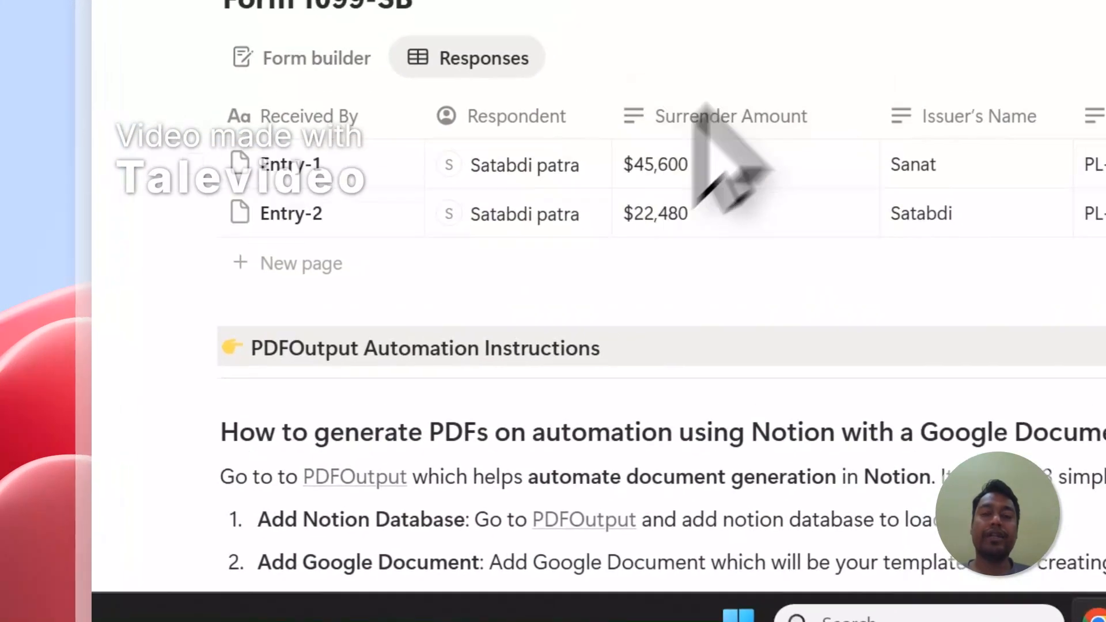
pyautogui.click(671, 103)
pyautogui.scroll(-1, 522, 385)
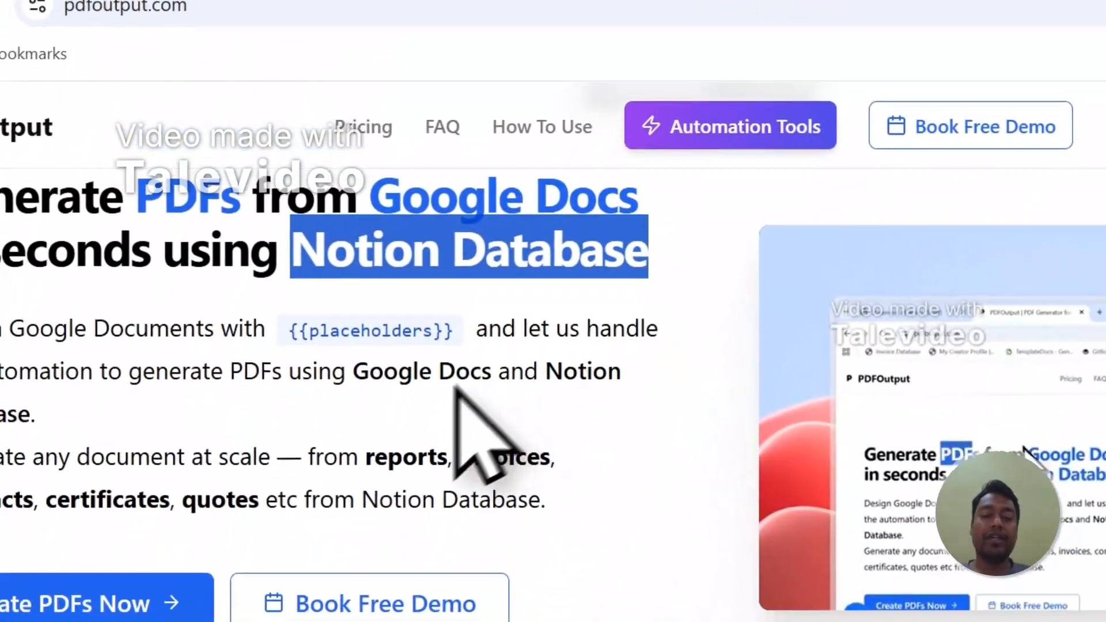
pyautogui.click(400, 445)
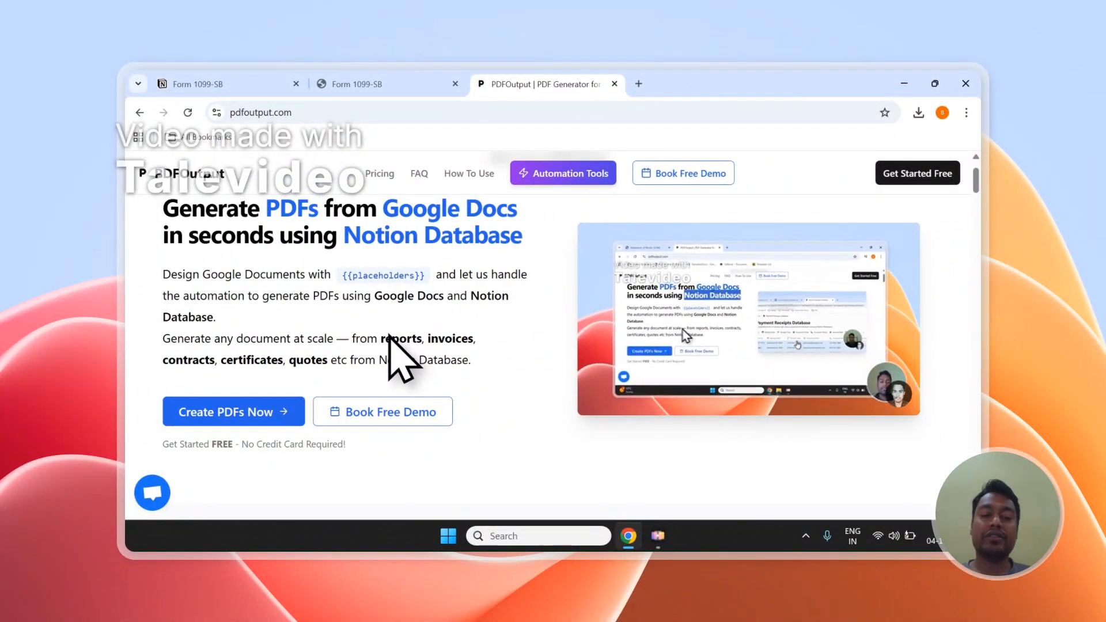
pyautogui.scroll(1, 374, 343)
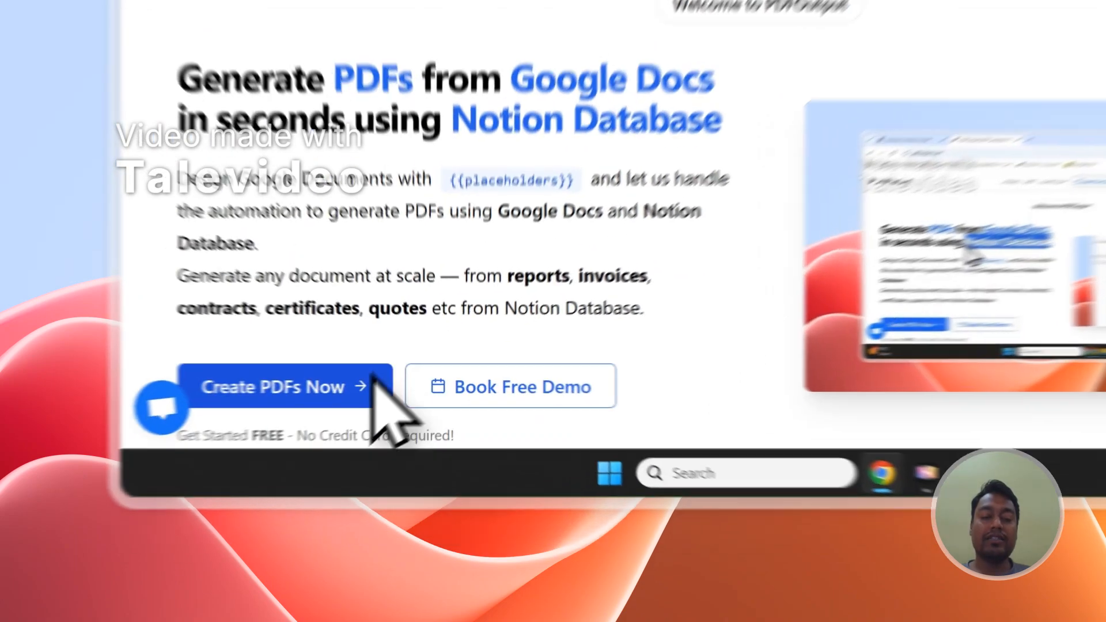
# Start creating PDFs in PDFOutput by signing in with a Google account and granting the requested access.
pyautogui.click(288, 479)
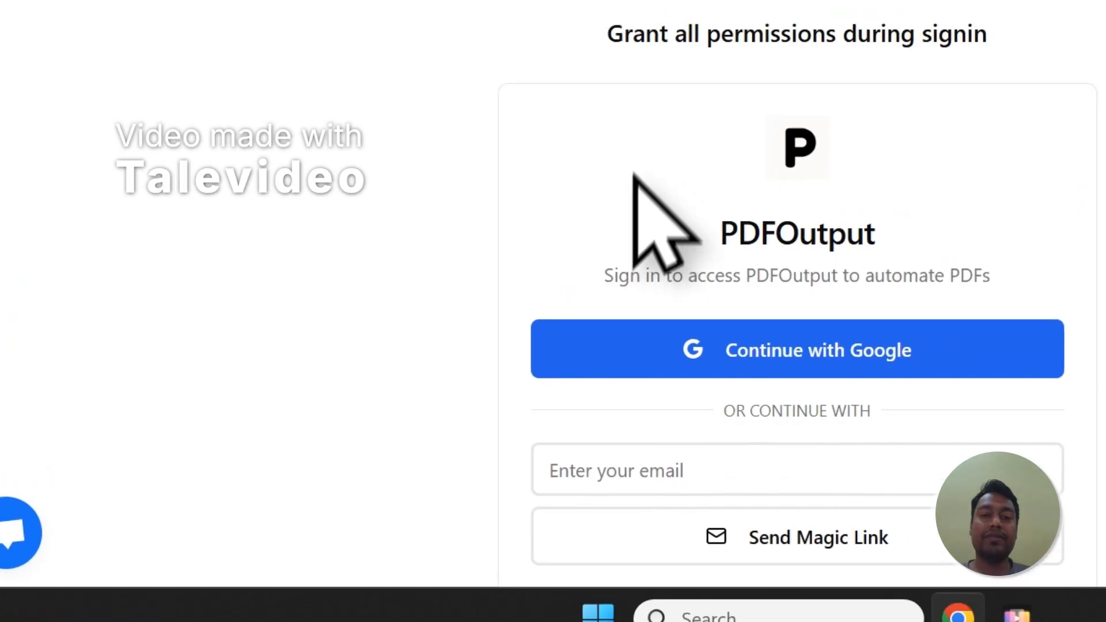
pyautogui.click(634, 348)
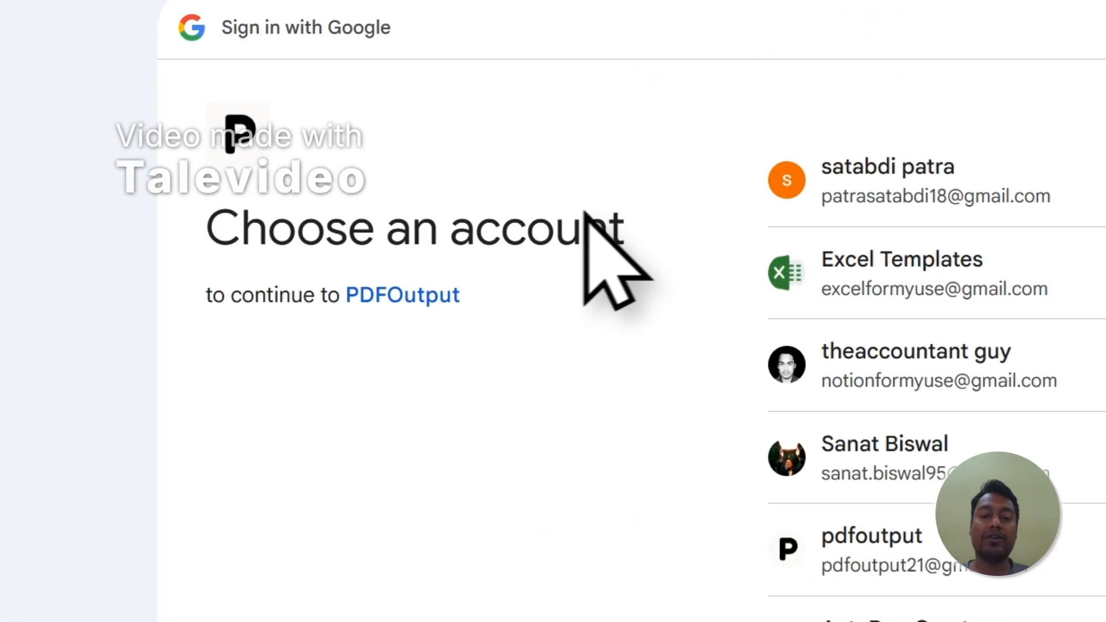
pyautogui.click(586, 403)
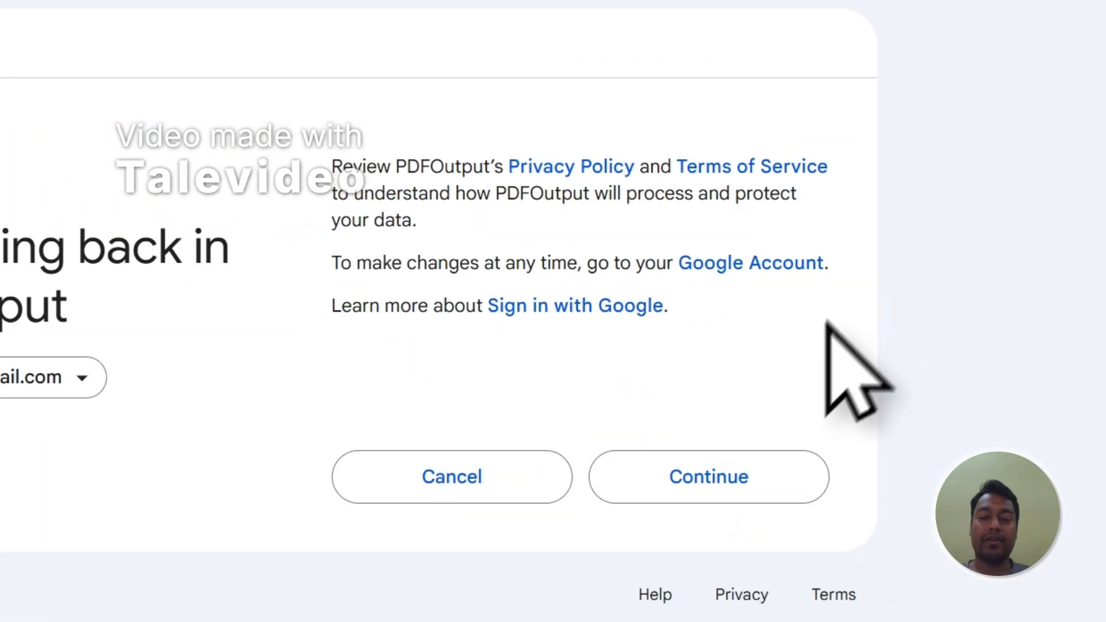
pyautogui.click(735, 484)
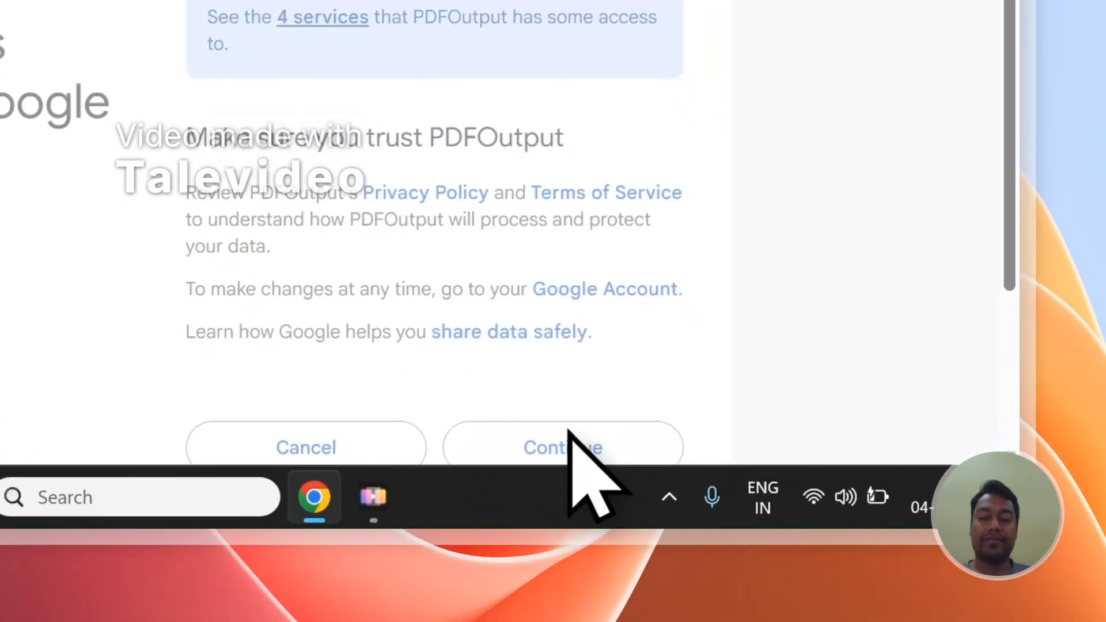
pyautogui.click(570, 435)
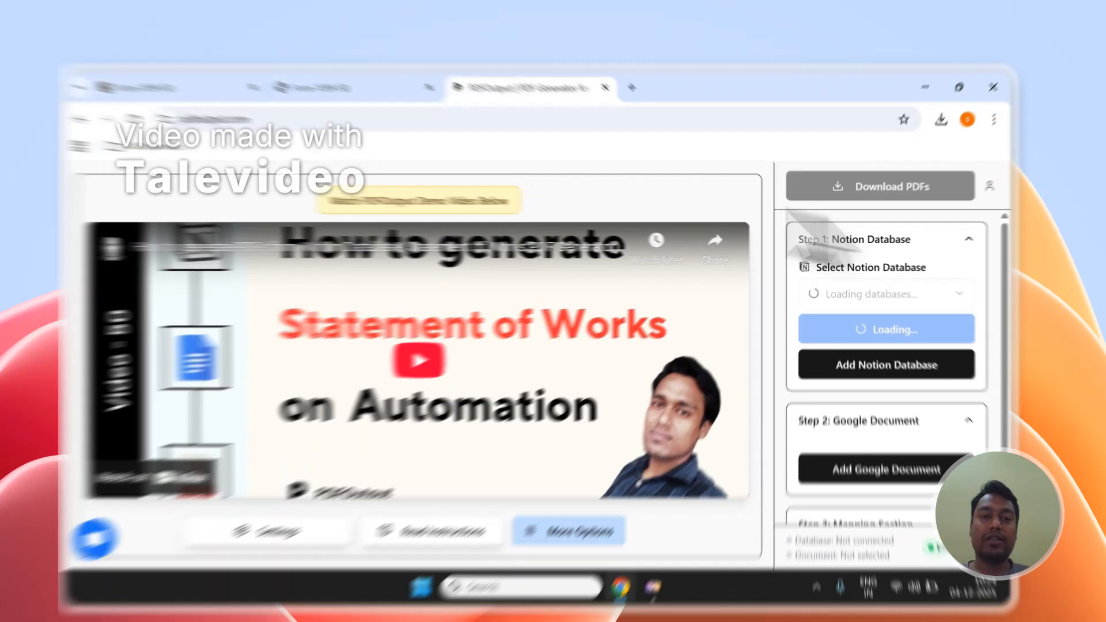
# Check the Form 1099-SB page title in Notion and examine the database, document, mapping and property sections in PDFOutput.
pyautogui.click(343, 84)
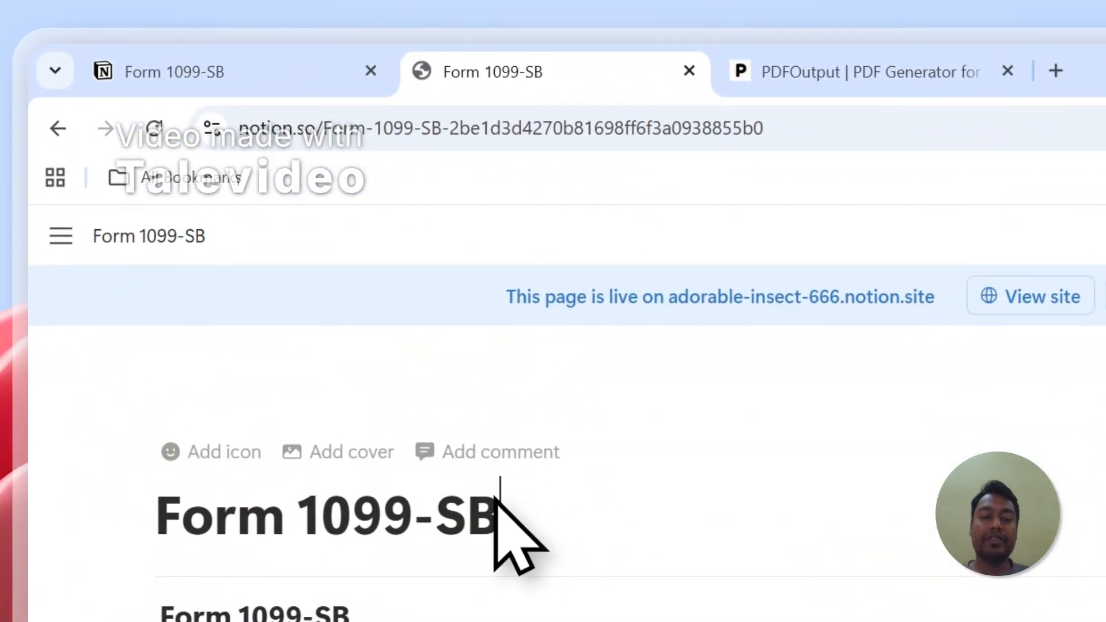
pyautogui.moveTo(495, 501); pyautogui.dragTo(300, 496)
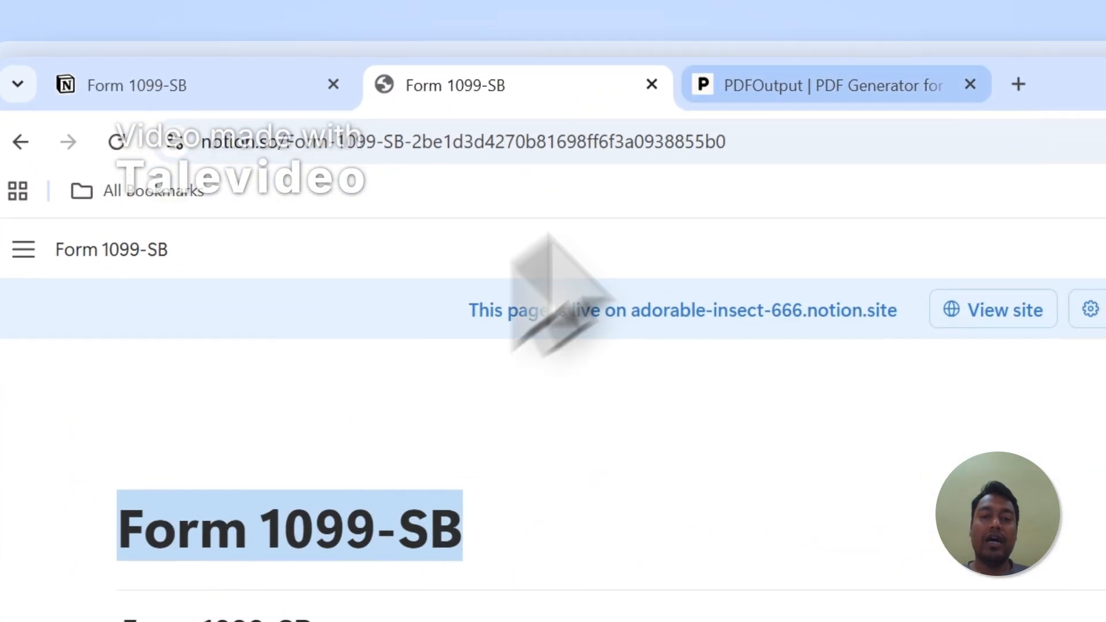
pyautogui.click(853, 71)
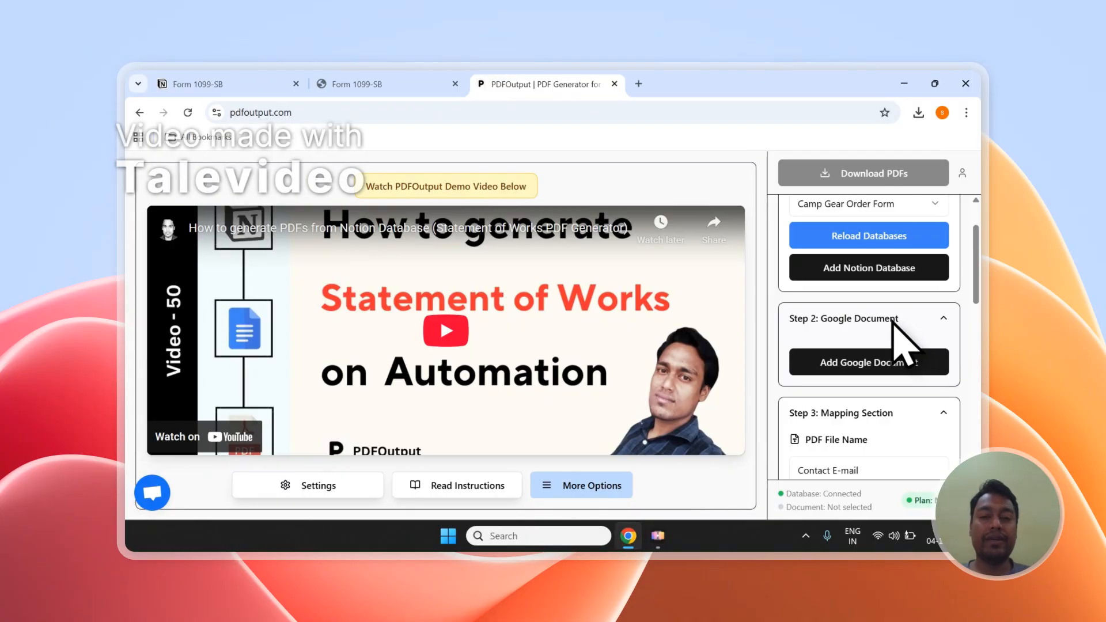
pyautogui.scroll(-8, 898, 334)
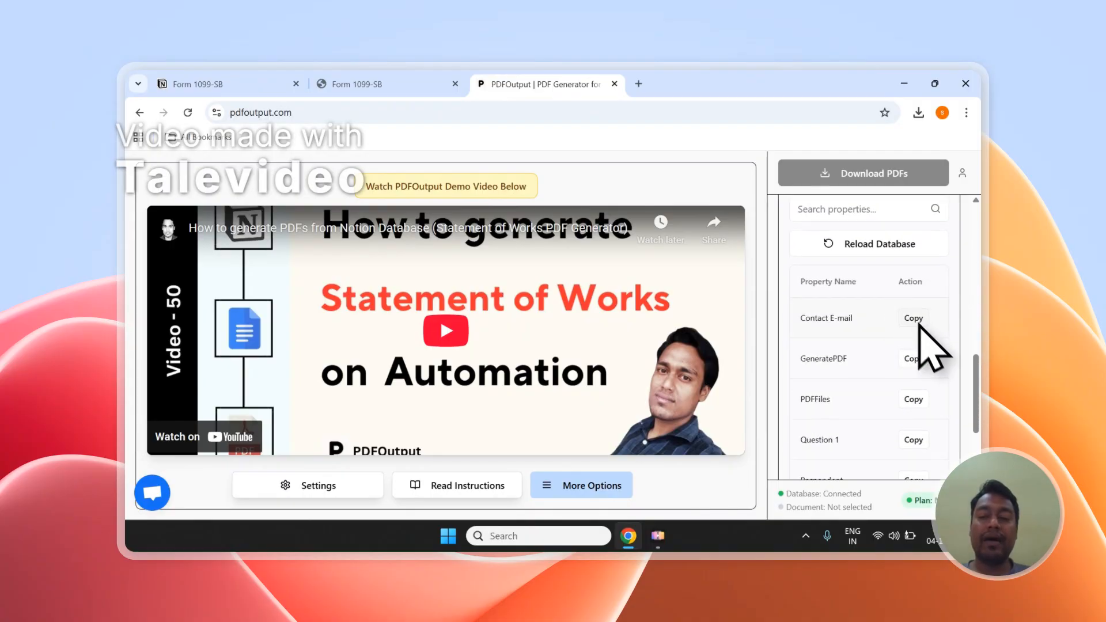
pyautogui.scroll(-3, 917, 373)
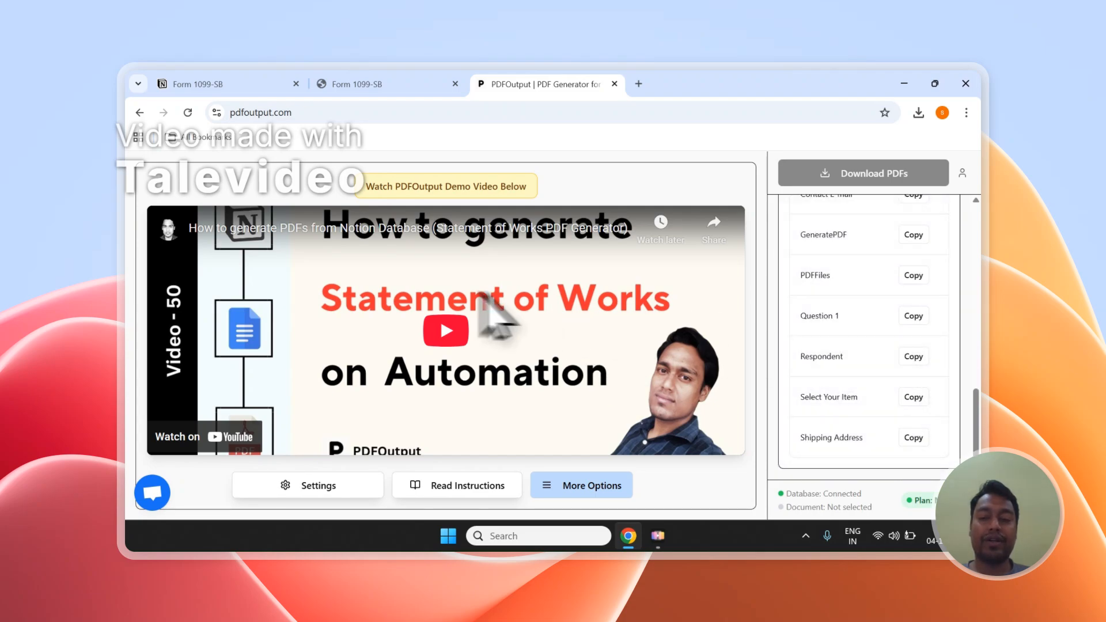
pyautogui.scroll(10, 901, 346)
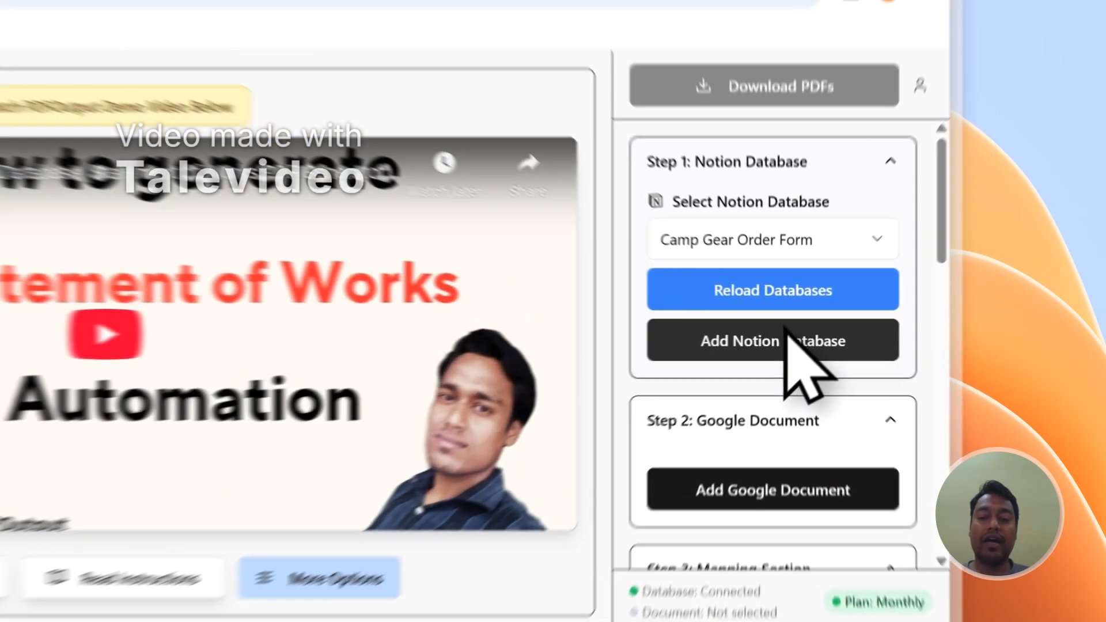
# Start adding a Notion database in PDFOutput and copy the page title Form 1099-SB from Notion.
pyautogui.click(873, 329)
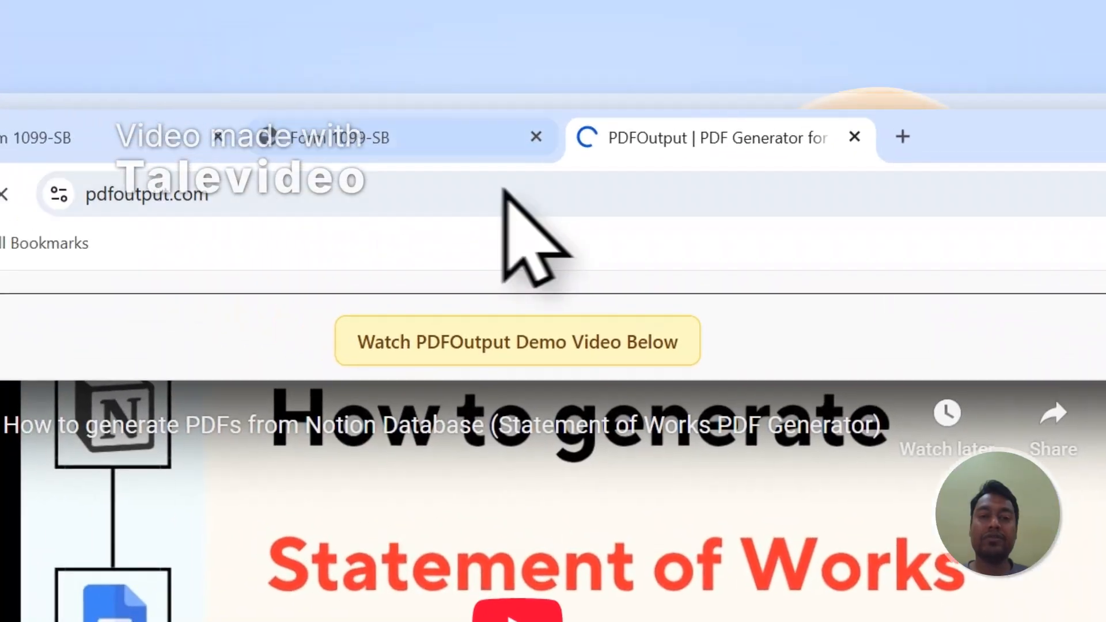
pyautogui.click(507, 151)
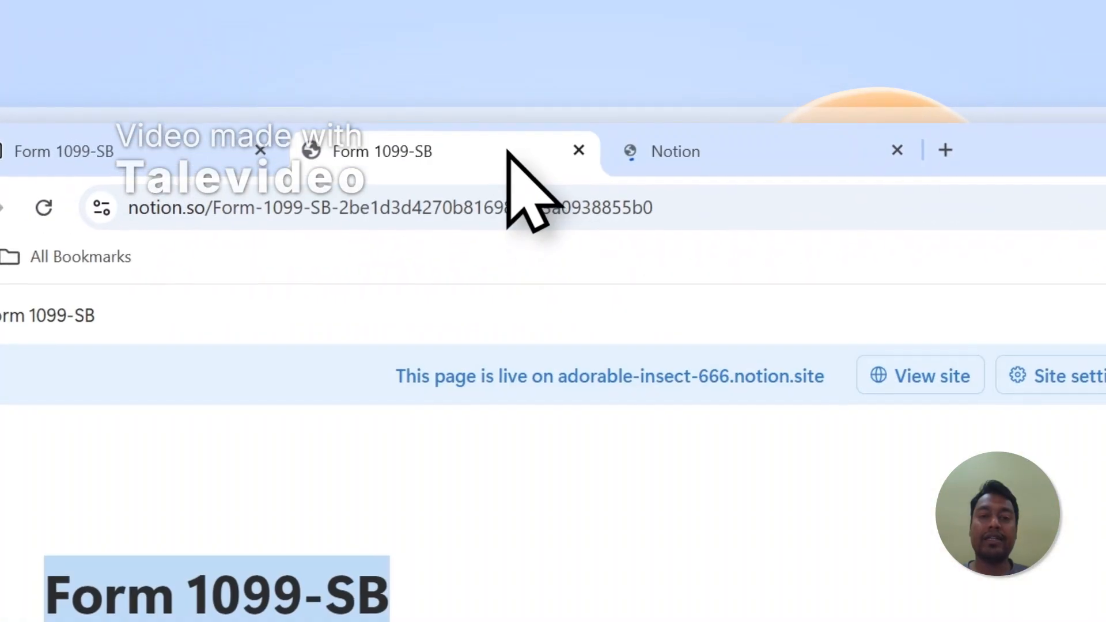
pyautogui.click(288, 600)
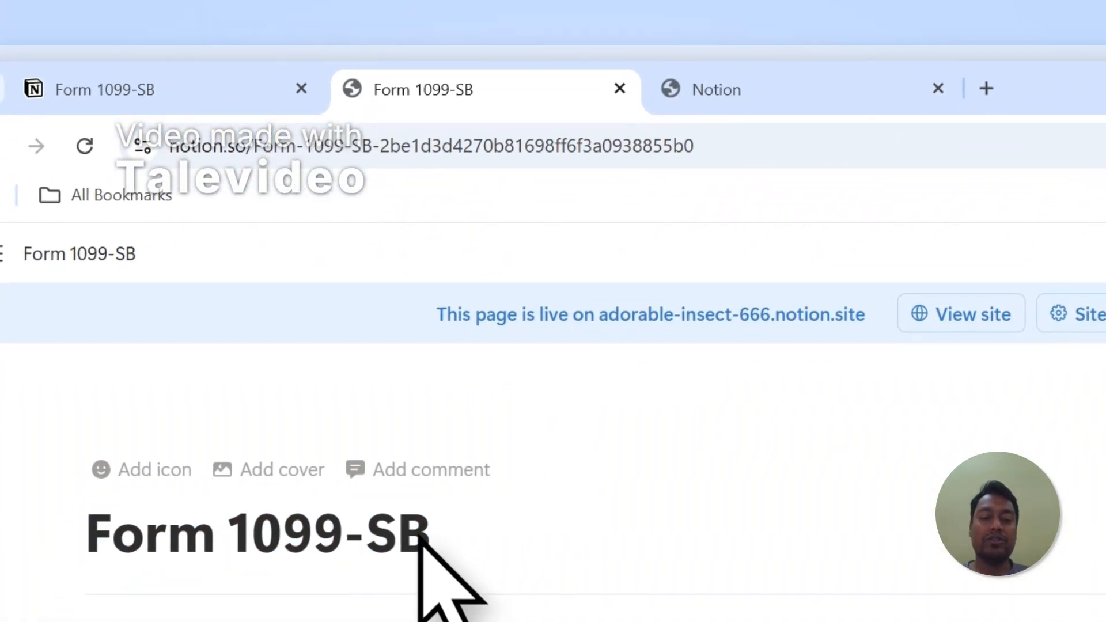
pyautogui.moveTo(431, 537); pyautogui.dragTo(116, 544)
pyautogui.hotkey('ctrl', 'c')
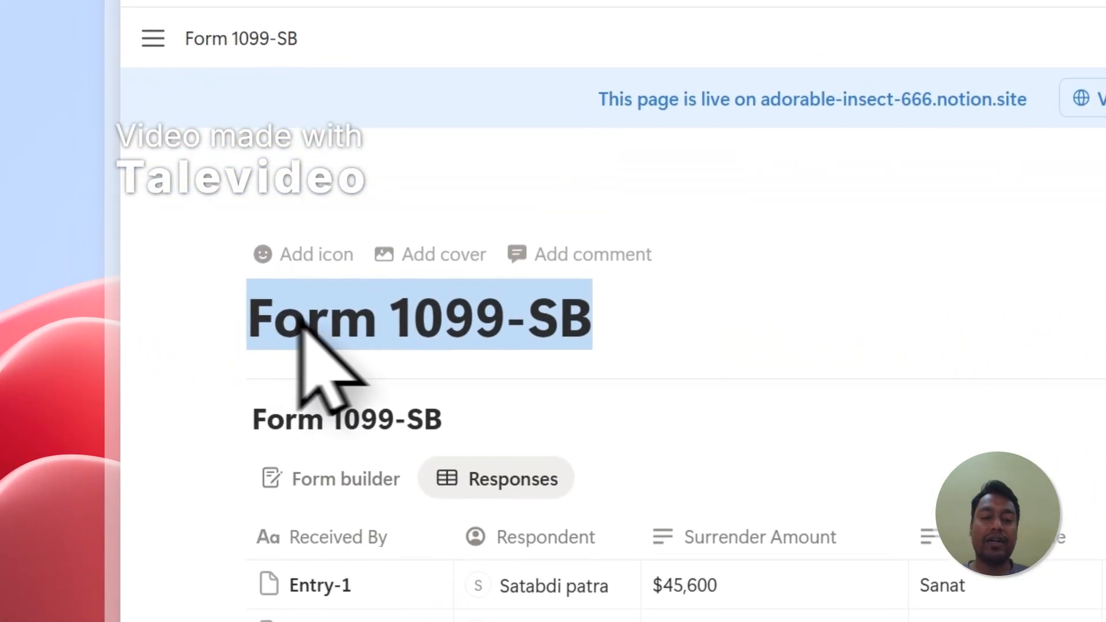
pyautogui.rightClick(182, 534)
pyautogui.click(383, 228)
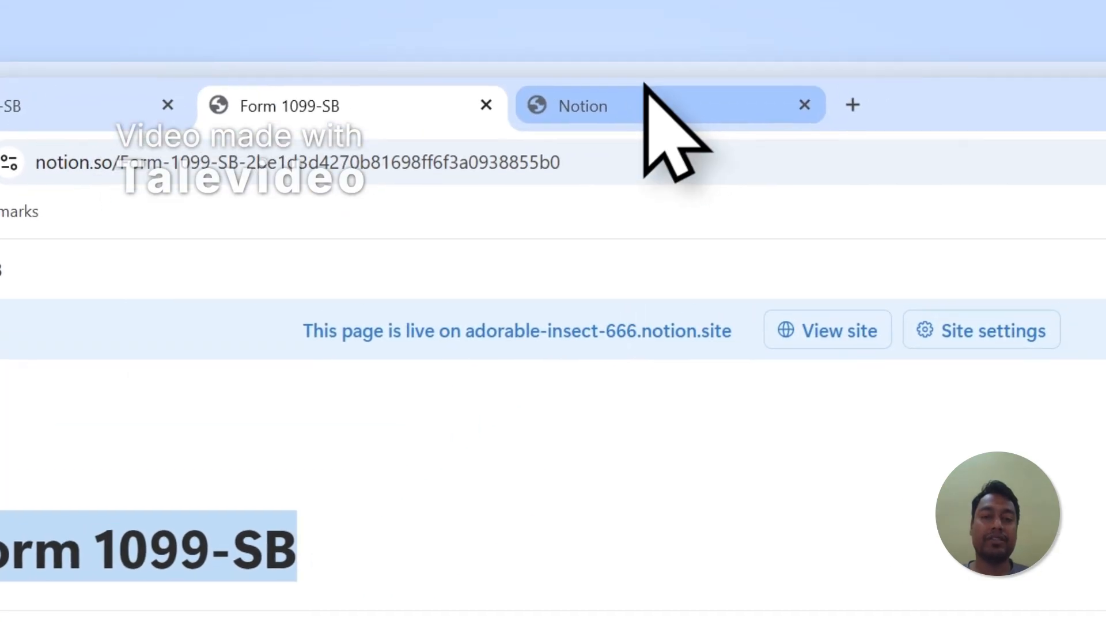
# Continue the PDFOutput connection to page selection, search for Form 1099-SB, and add the top-level Form 1099-SB page to the allowed pages.
pyautogui.click(646, 104)
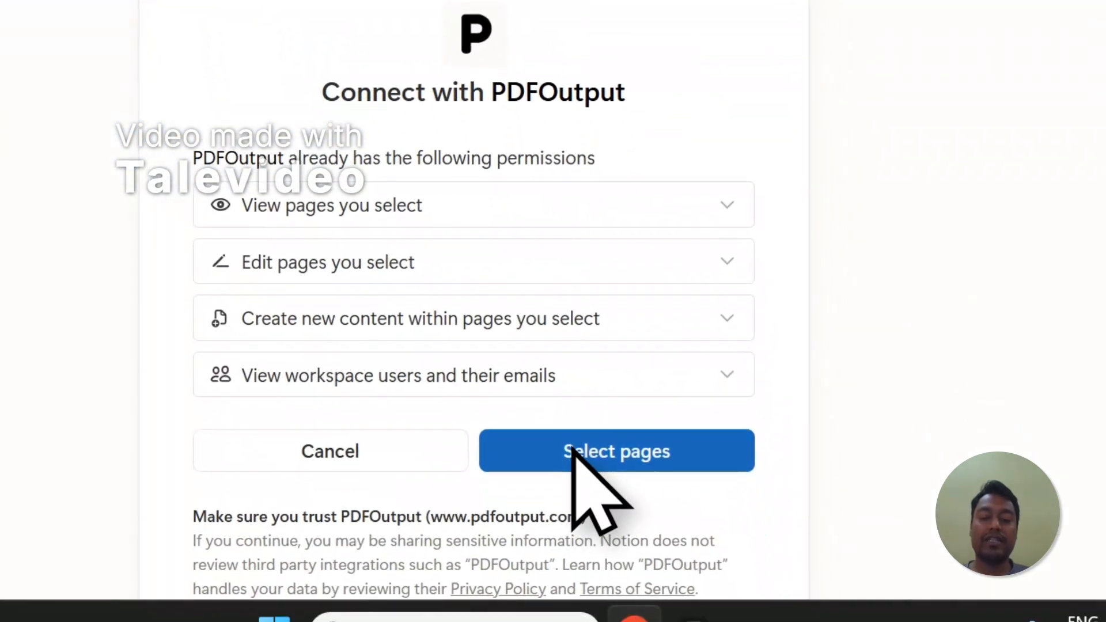
pyautogui.click(573, 452)
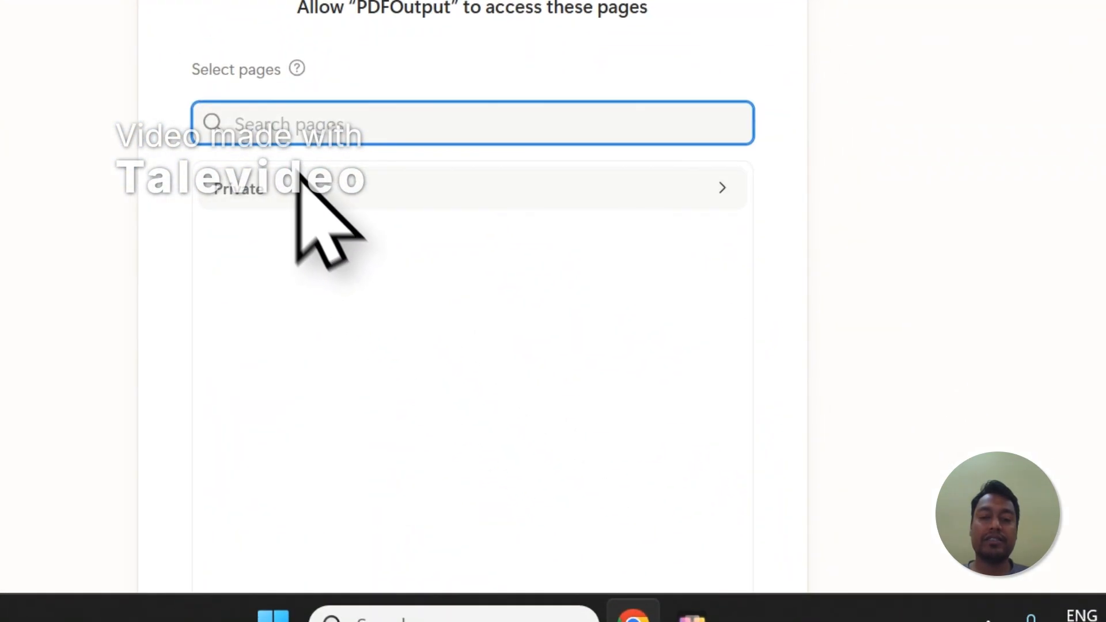
pyautogui.rightClick(276, 128)
pyautogui.click(339, 276)
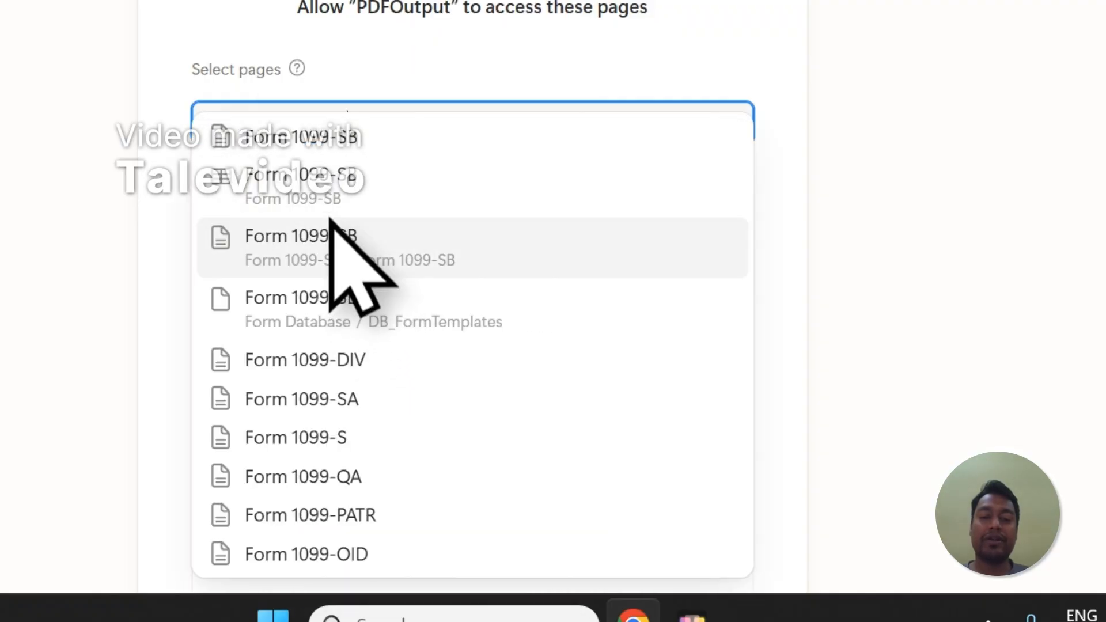
pyautogui.click(326, 151)
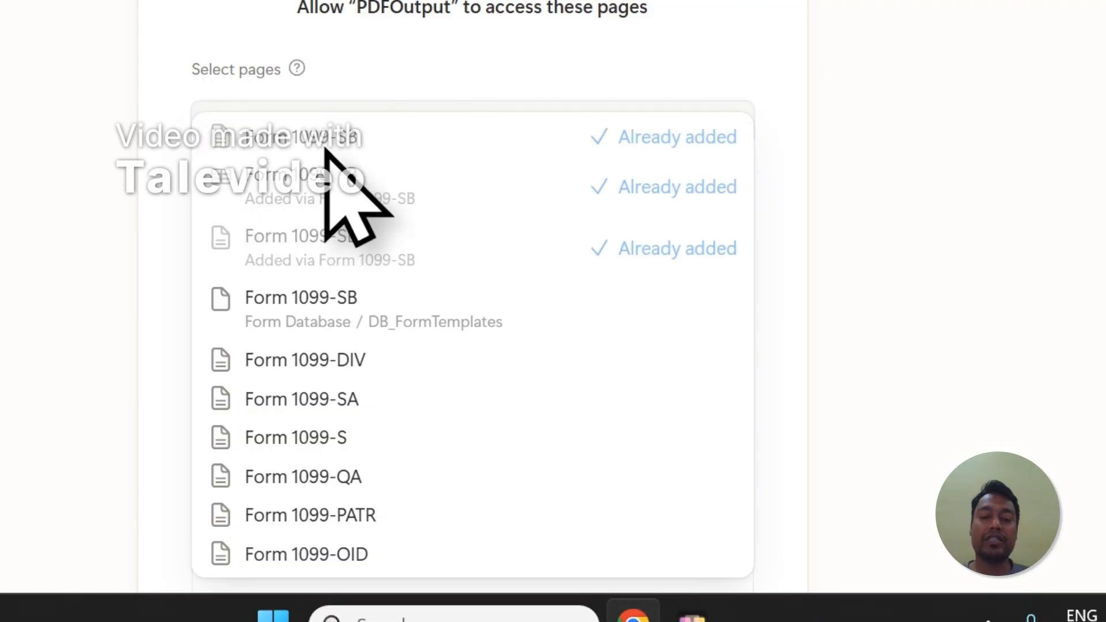
pyautogui.click(473, 76)
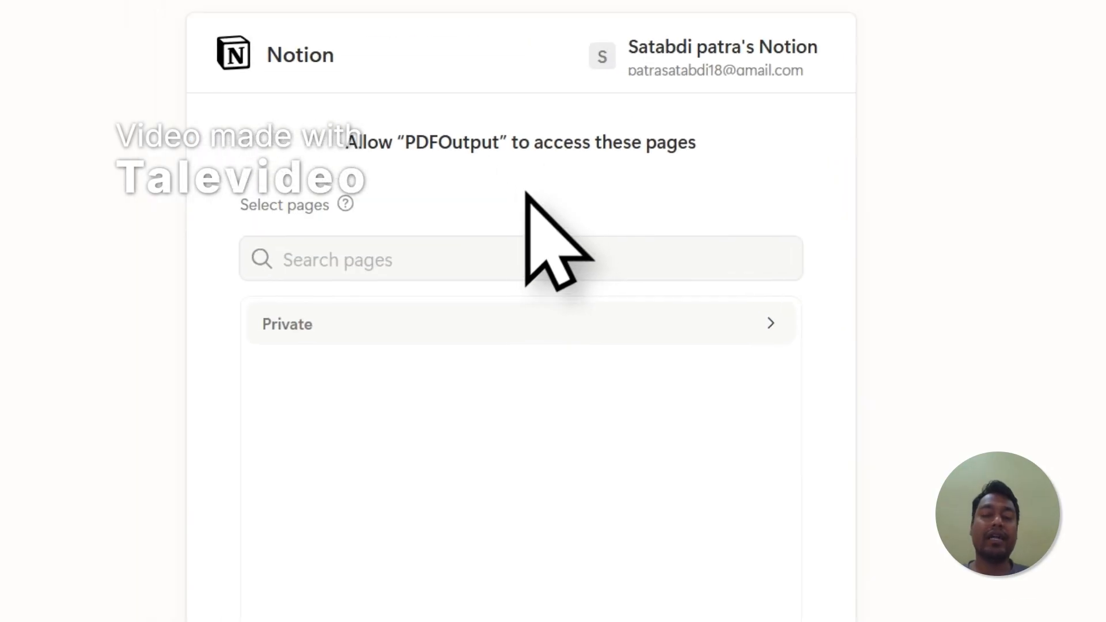
pyautogui.click(379, 422)
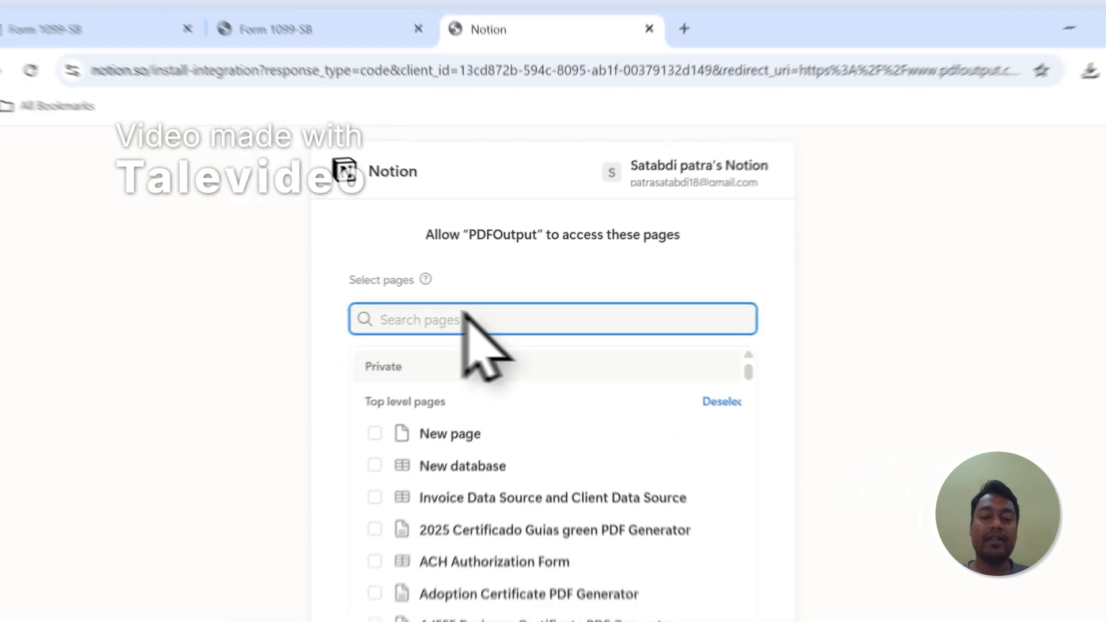
# Compare the page list in the PDFOutput access request with the Form 1099-SB page title in Notion.
pyautogui.scroll(-2, 463, 313)
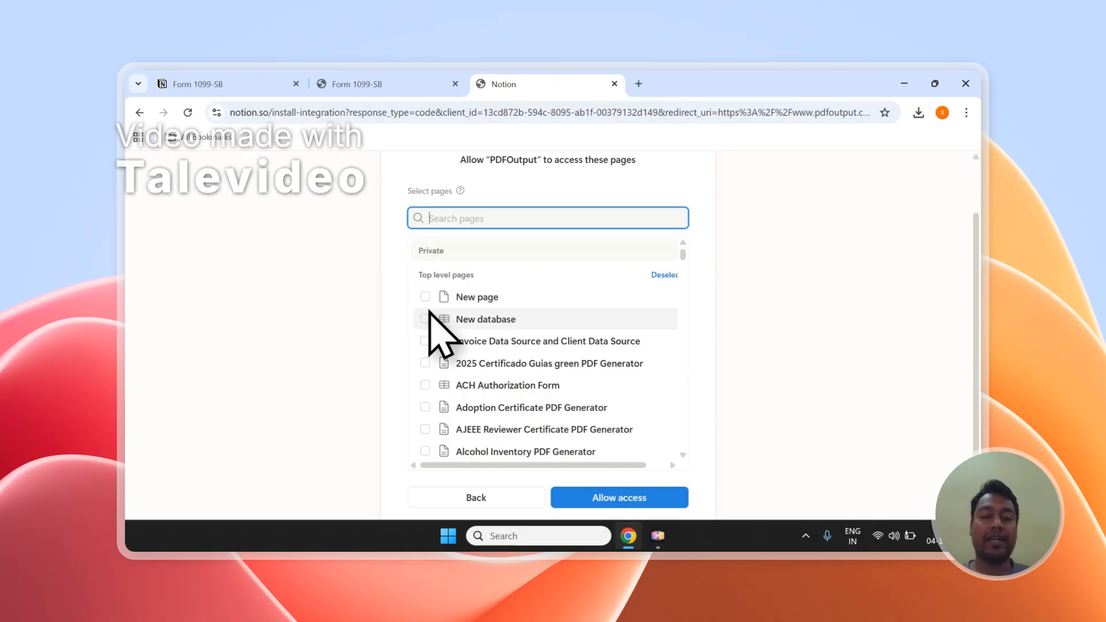
pyautogui.click(411, 84)
pyautogui.click(317, 311)
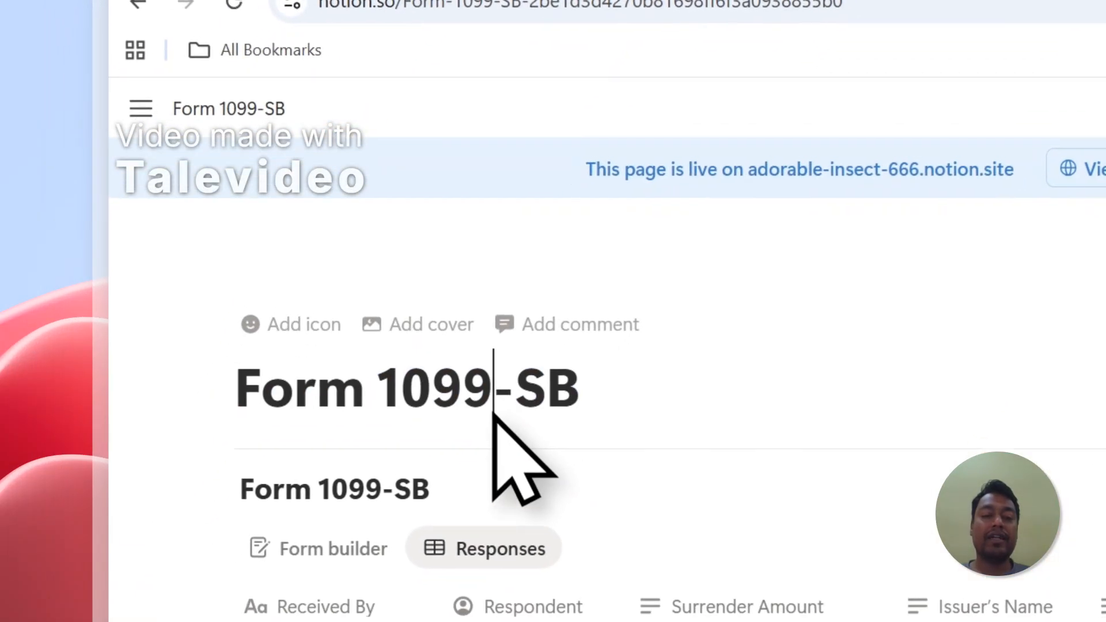
pyautogui.moveTo(256, 381); pyautogui.dragTo(521, 385)
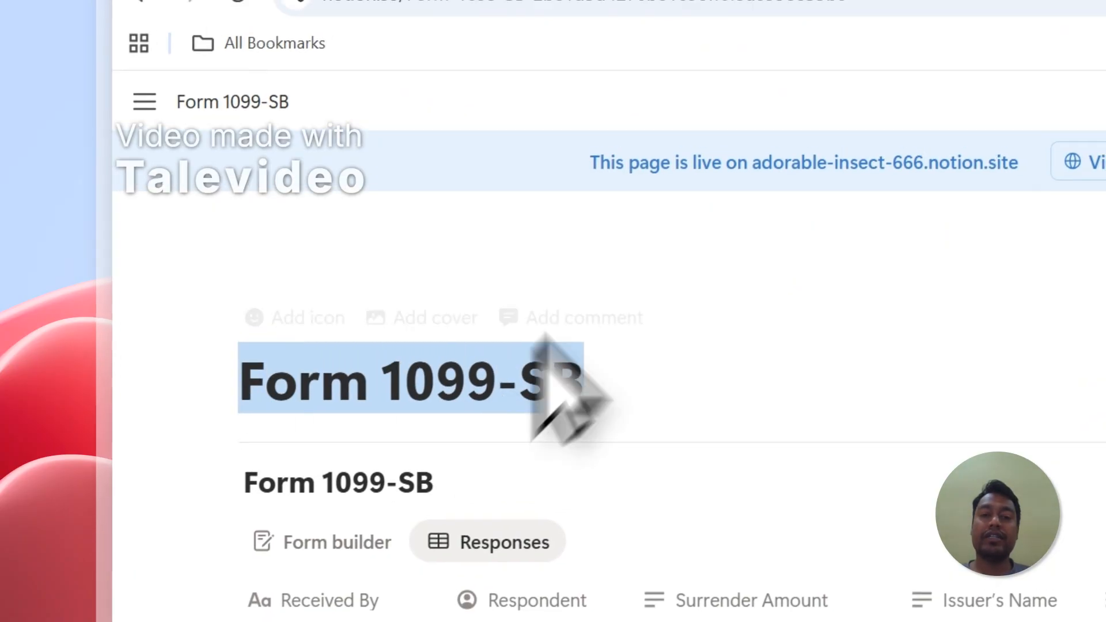
pyautogui.click(736, 111)
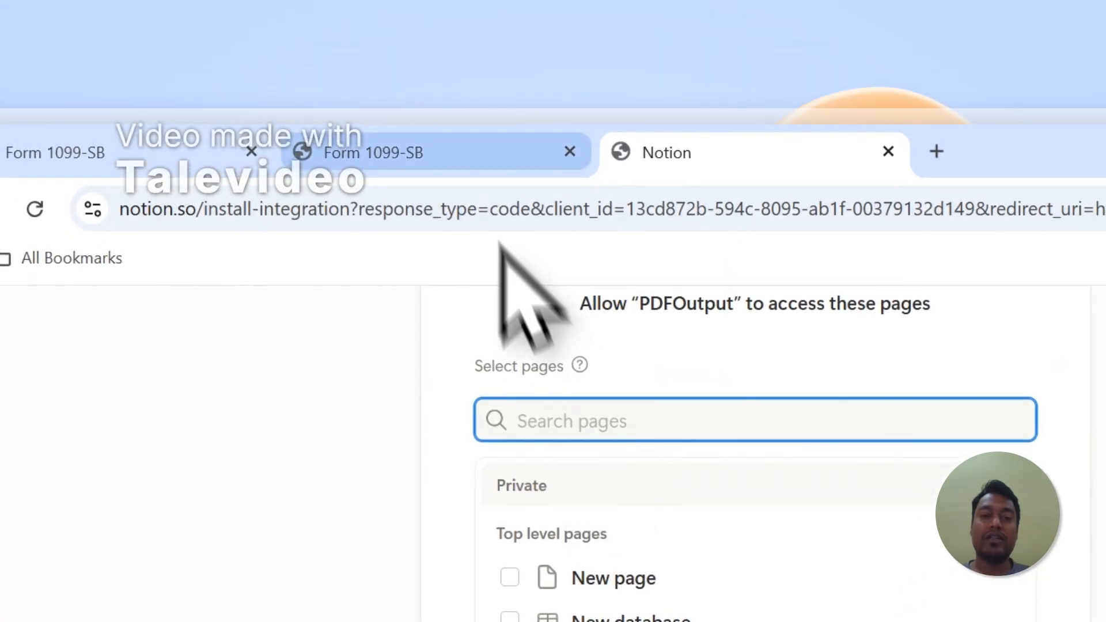
pyautogui.click(470, 153)
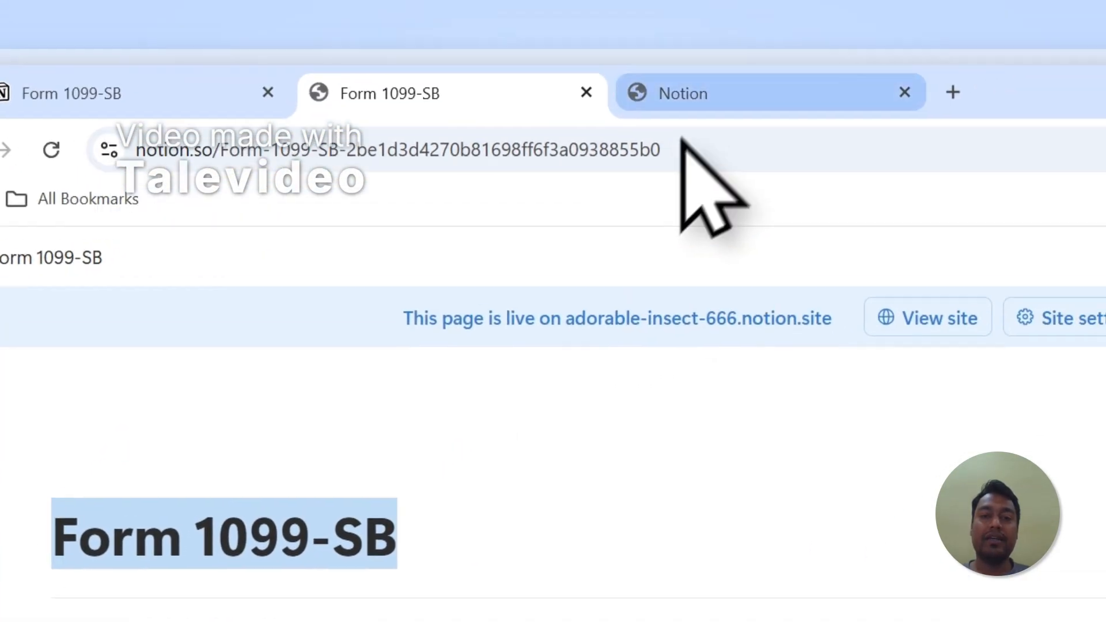
pyautogui.click(708, 92)
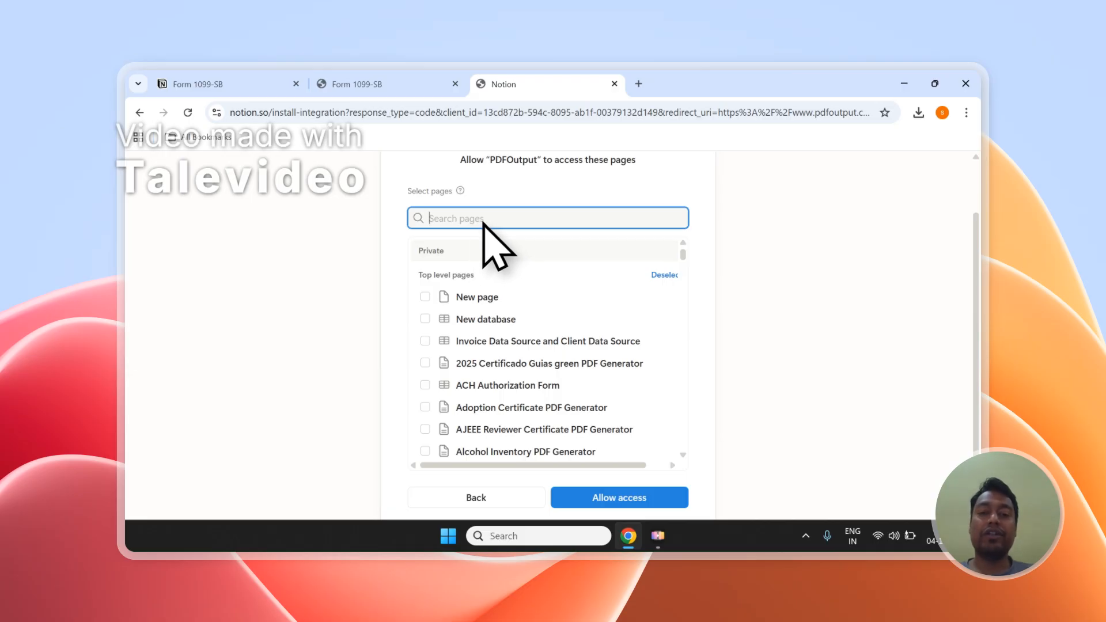
# Allow PDFOutput access to the selected pages and recheck the Form 1099-SB page in Notion.
pyautogui.scroll(-1, 482, 224)
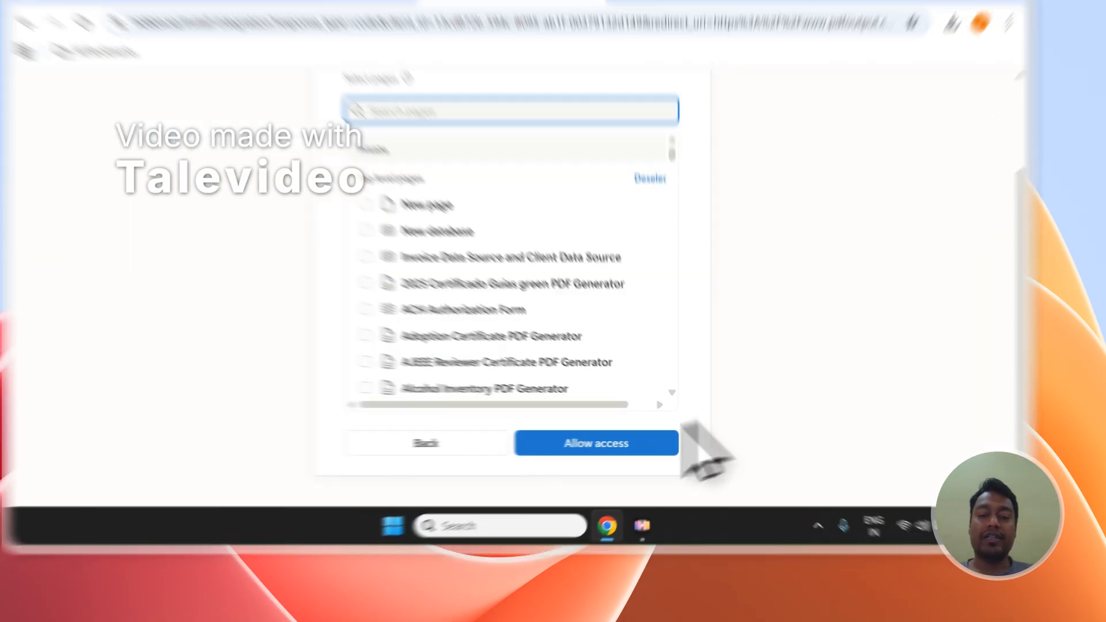
pyautogui.click(620, 467)
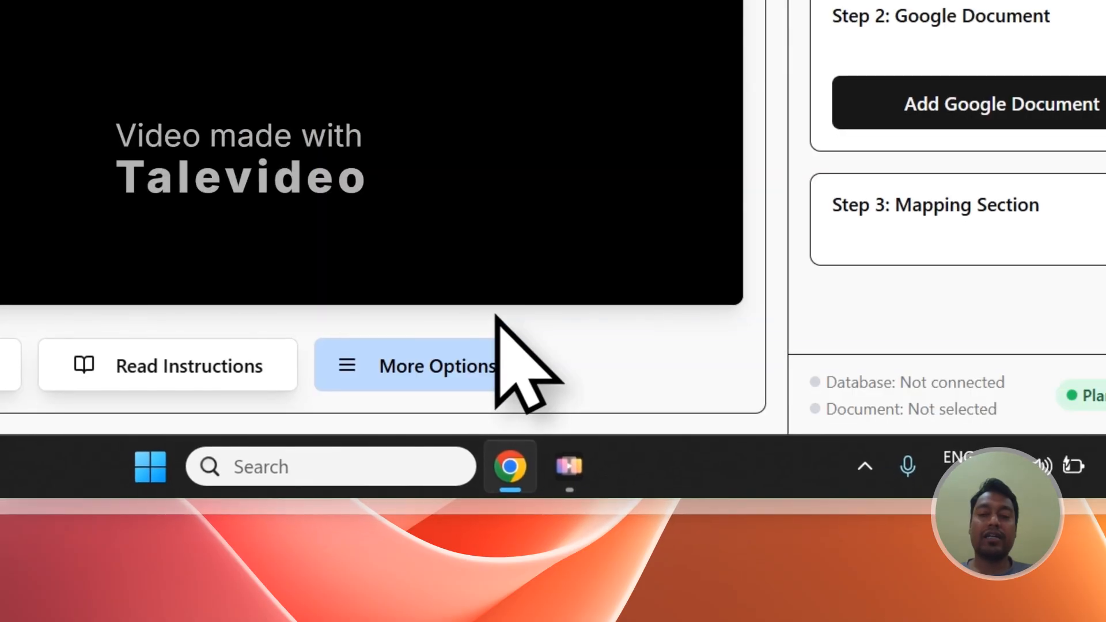
pyautogui.click(326, 13)
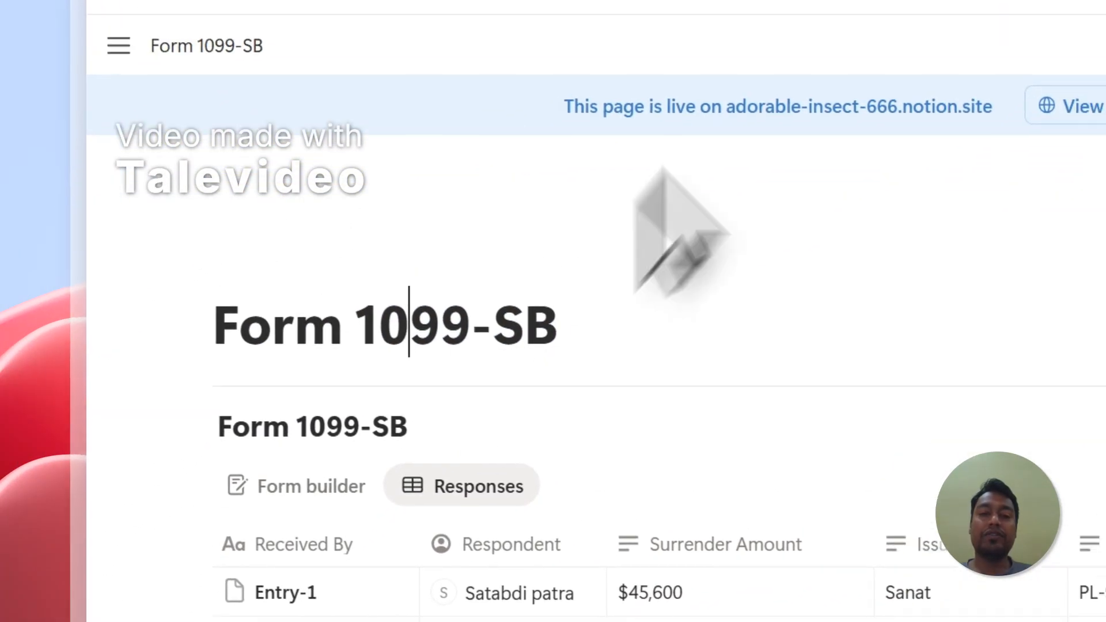
pyautogui.click(627, 118)
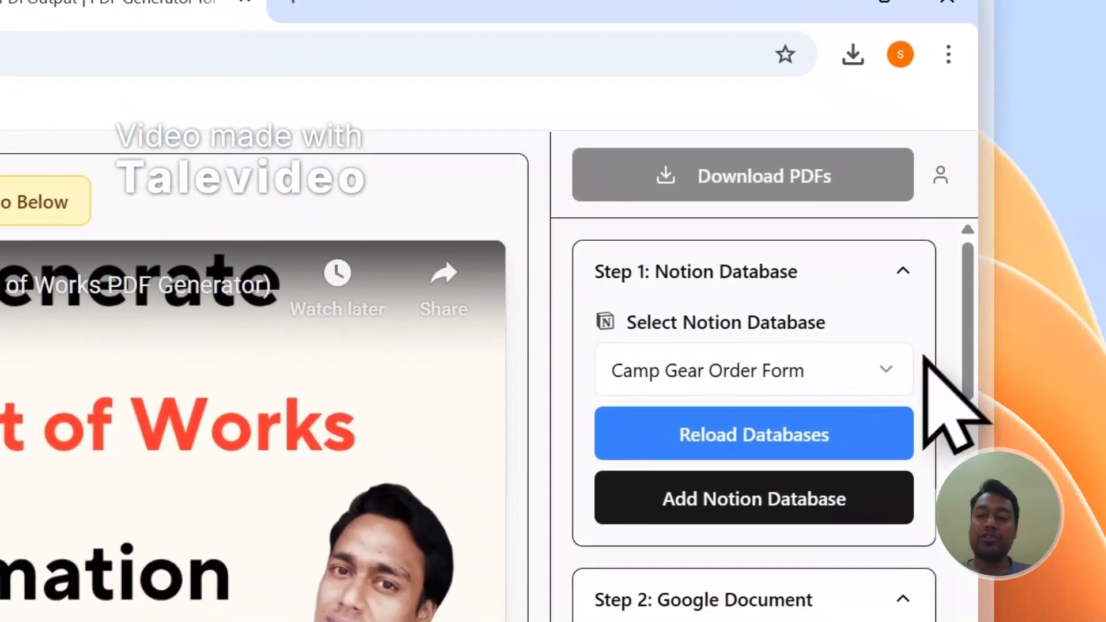
# Reload the Notion databases in PDFOutput and select Form 1099-SB as the database.
pyautogui.click(882, 371)
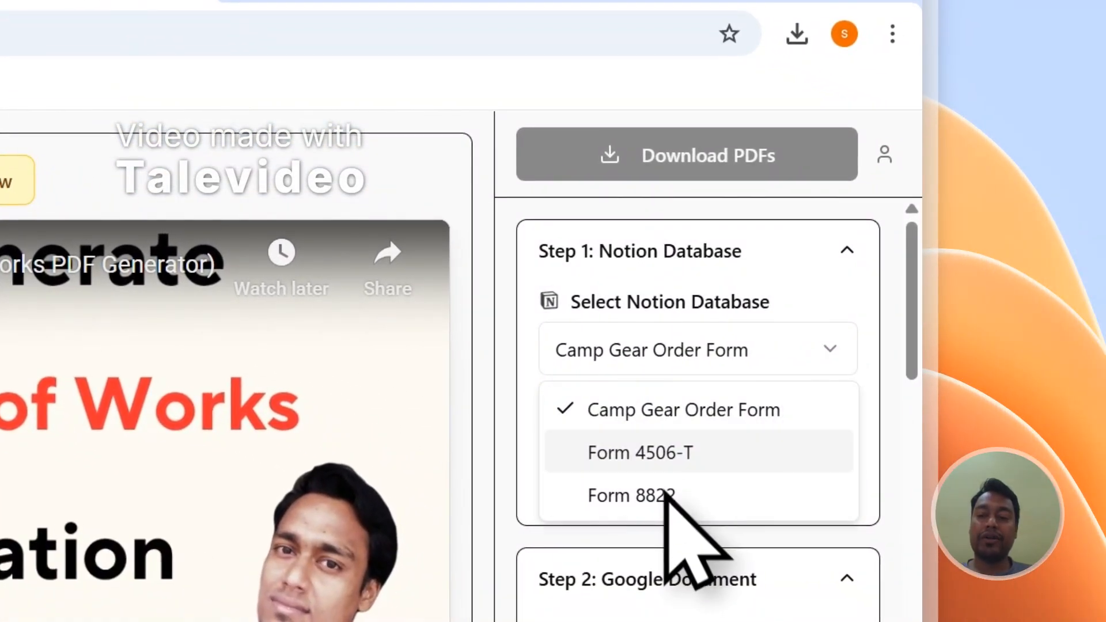
pyautogui.click(686, 354)
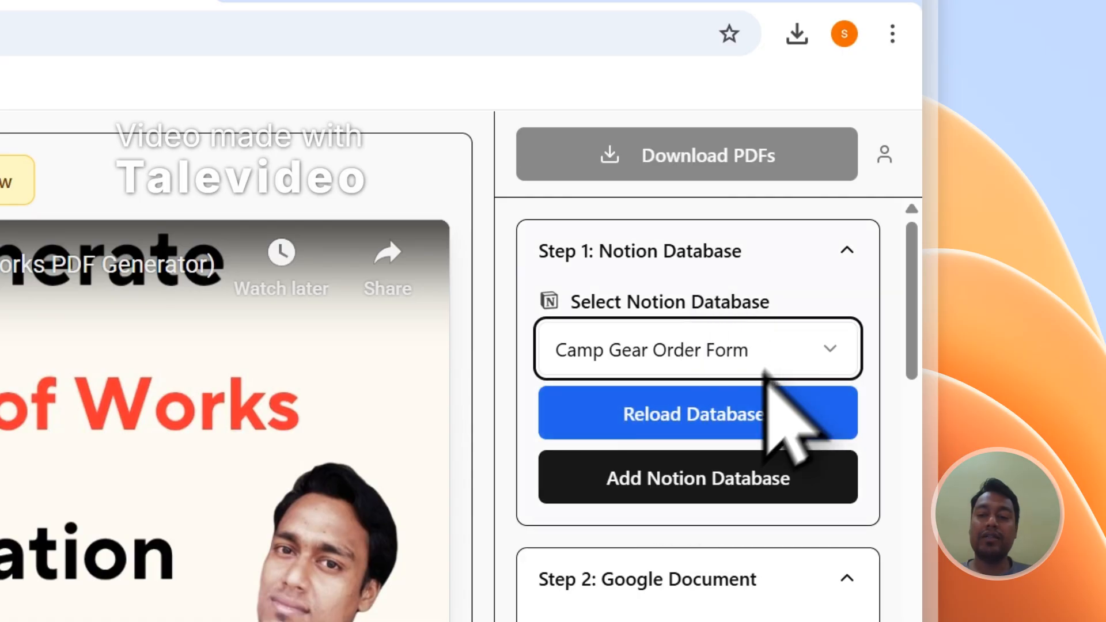
pyautogui.click(645, 427)
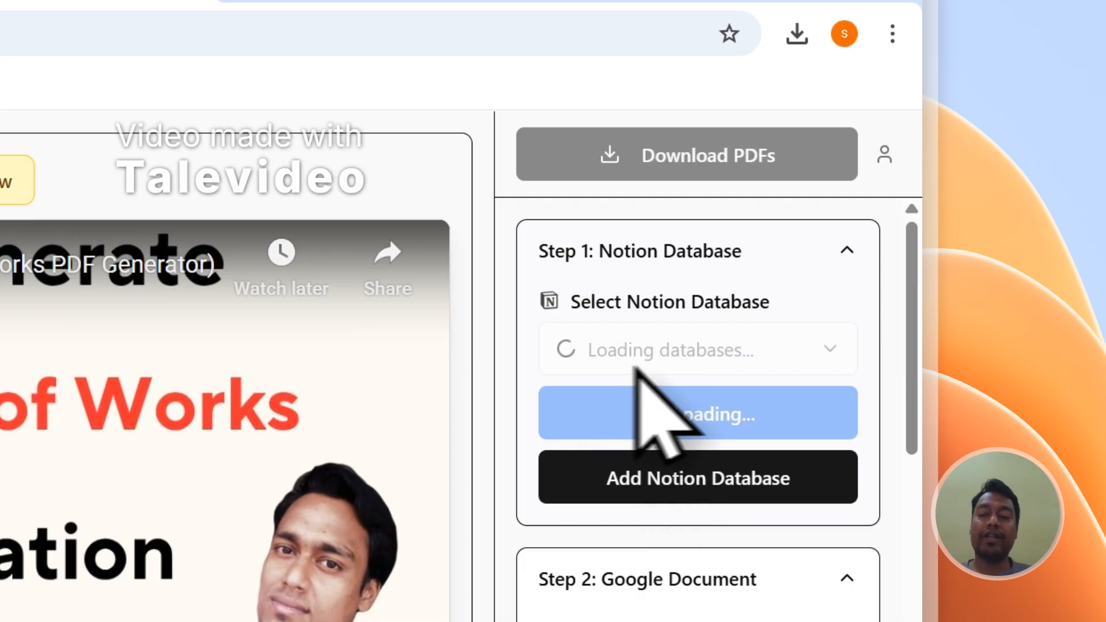
pyautogui.click(657, 346)
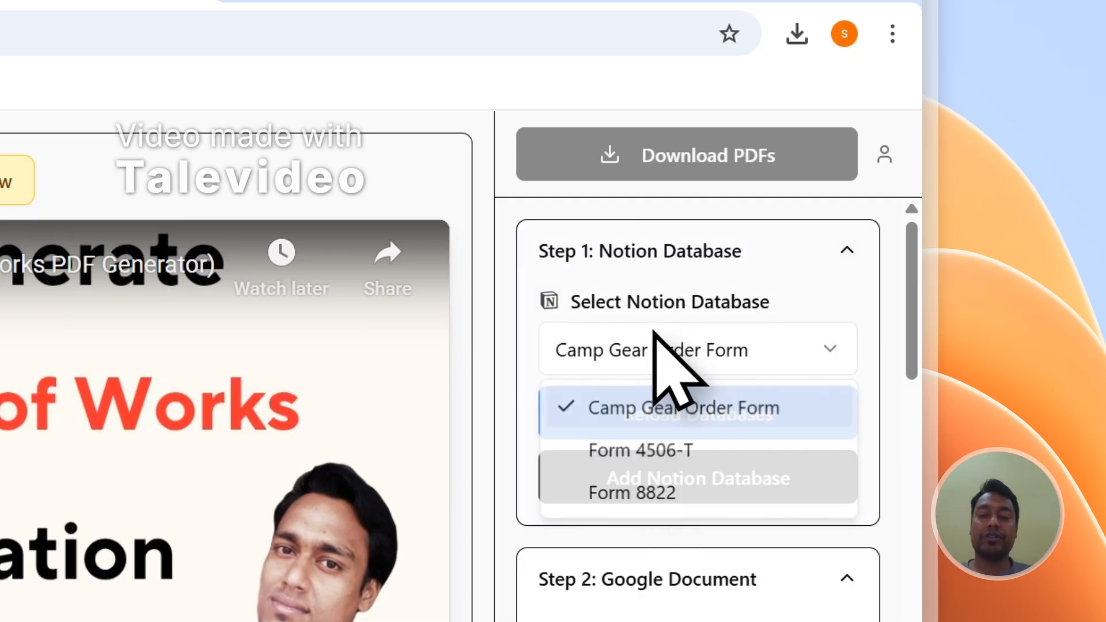
pyautogui.click(657, 346)
pyautogui.click(681, 413)
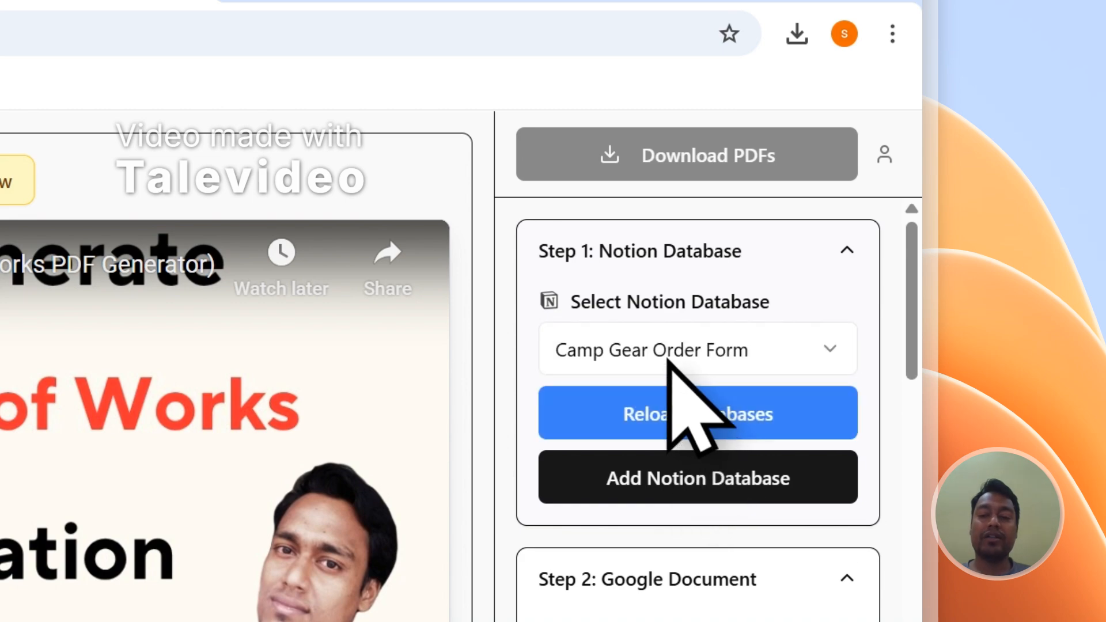
pyautogui.click(668, 360)
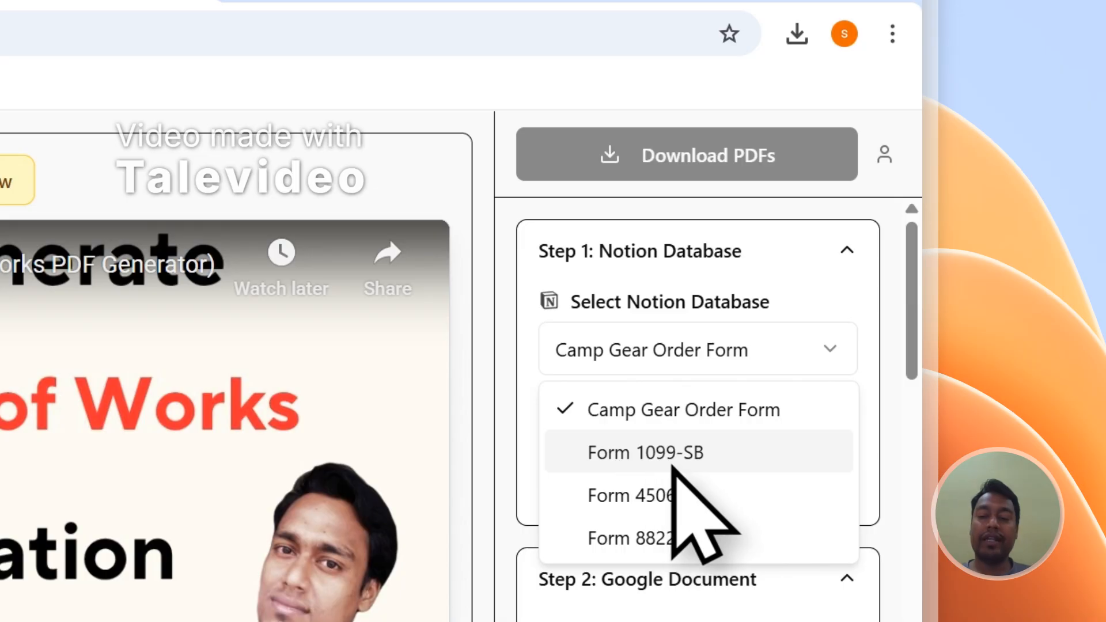
pyautogui.click(672, 458)
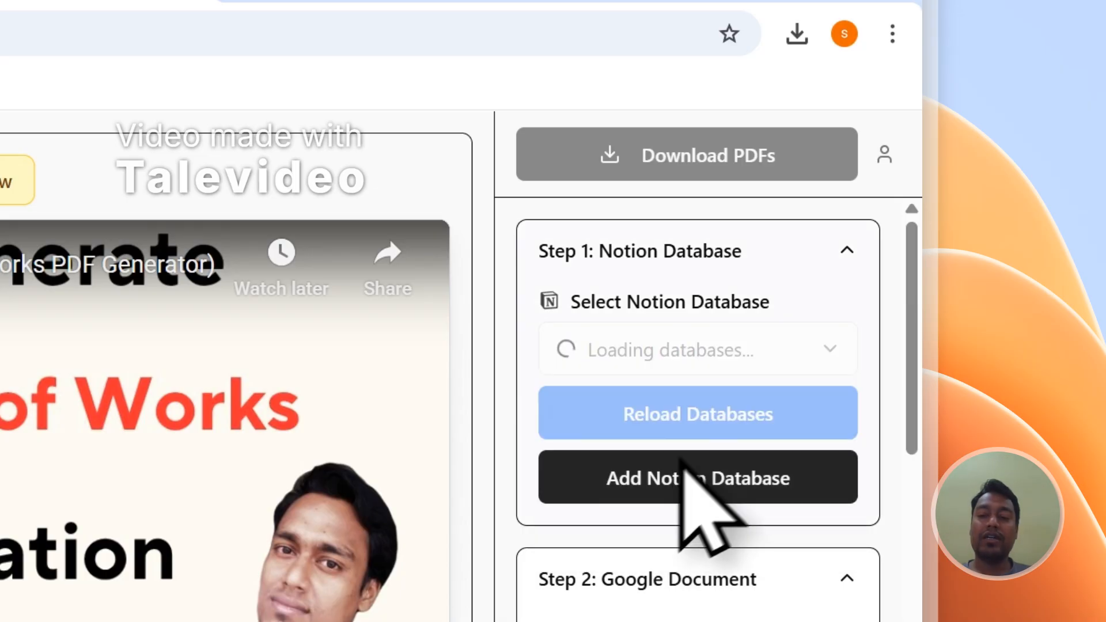
# Review the Google document, mapping and property sections for the selected Form 1099-SB database in PDFOutput.
pyautogui.moveTo(913, 228); pyautogui.dragTo(917, 508)
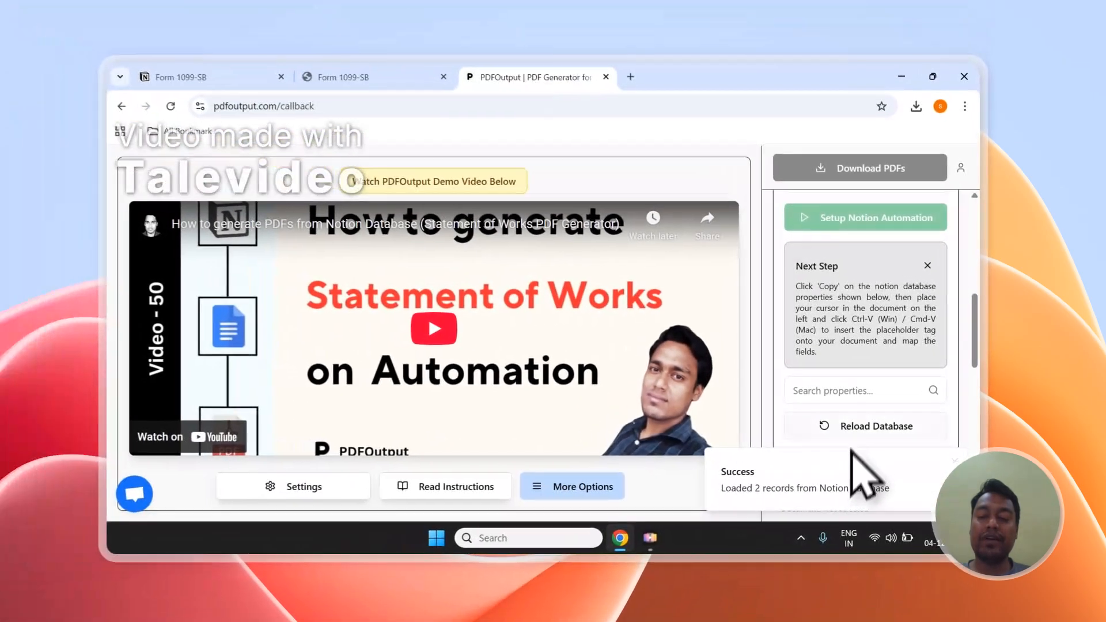
pyautogui.scroll(-4, 670, 427)
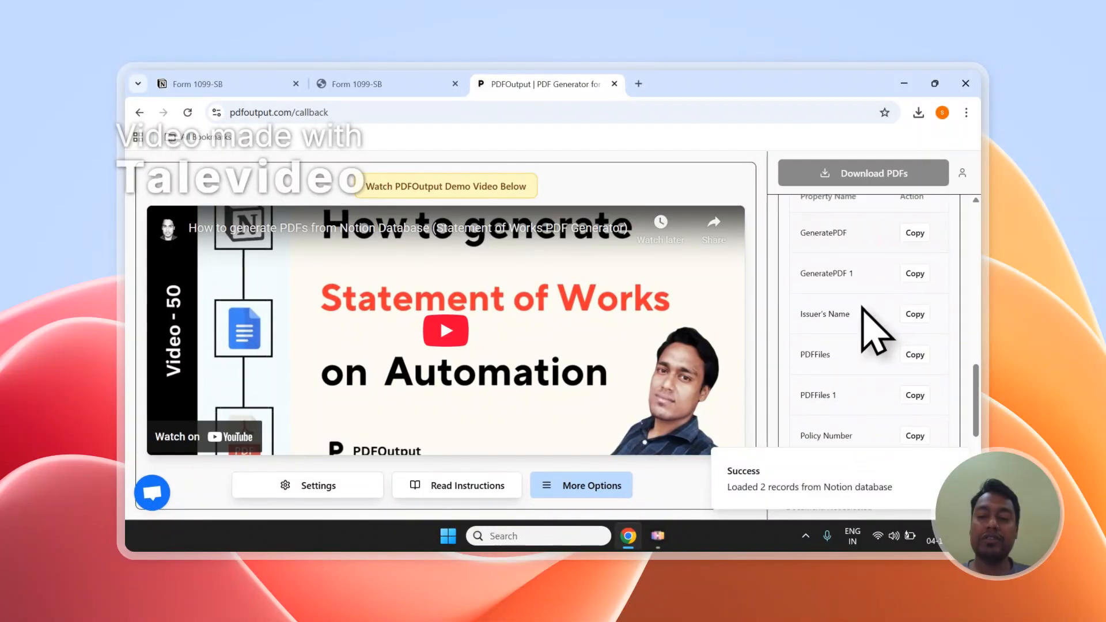
pyautogui.scroll(8, 871, 363)
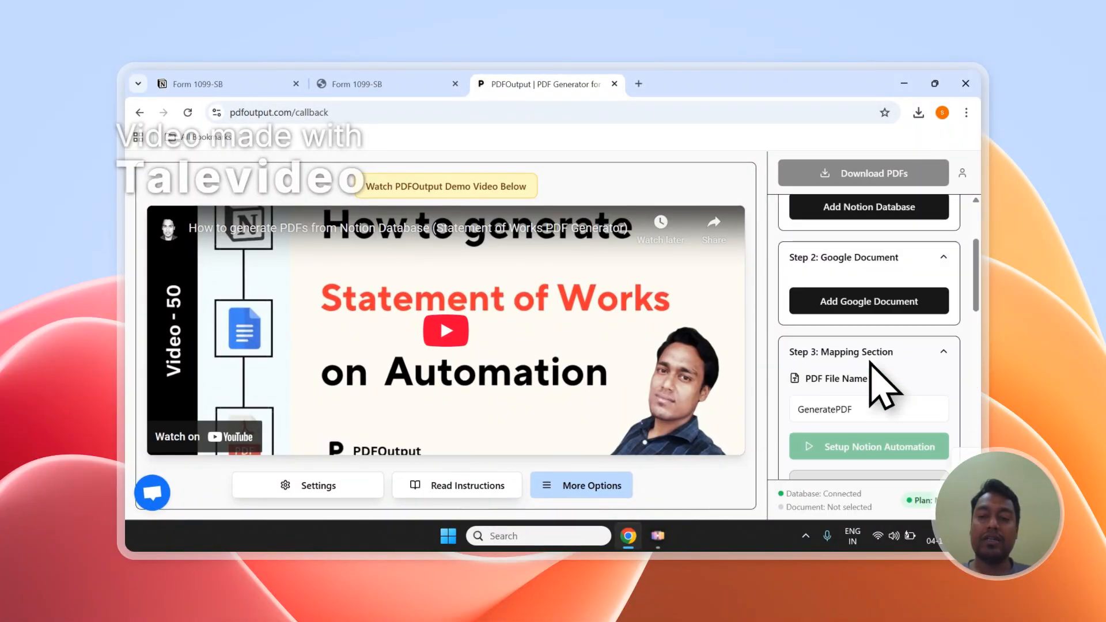
pyautogui.scroll(-2, 875, 351)
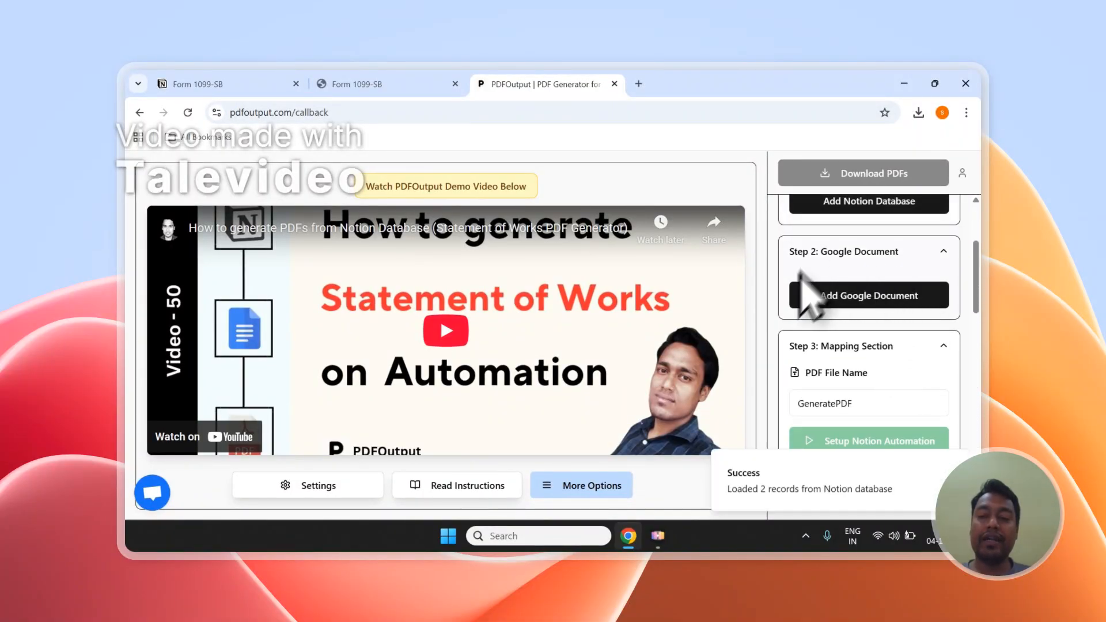
# Delete the duplicate properties GeneratePDF 1 and PDFFiles 1 from the Form 1099-SB responses database in Notion.
pyautogui.click(397, 85)
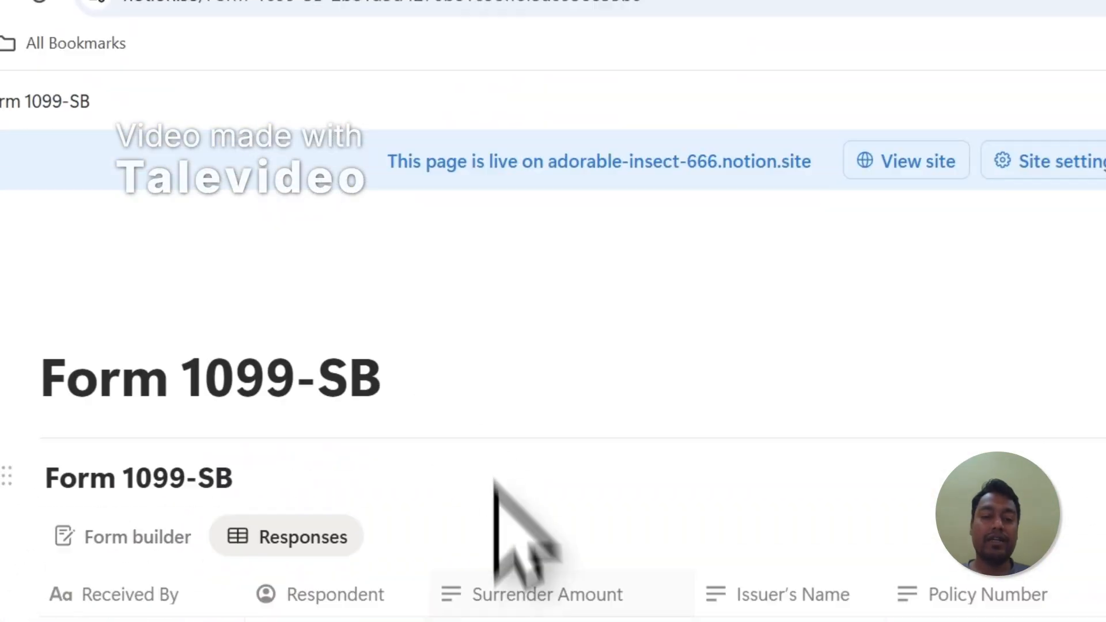
pyautogui.moveTo(371, 426); pyautogui.dragTo(857, 429)
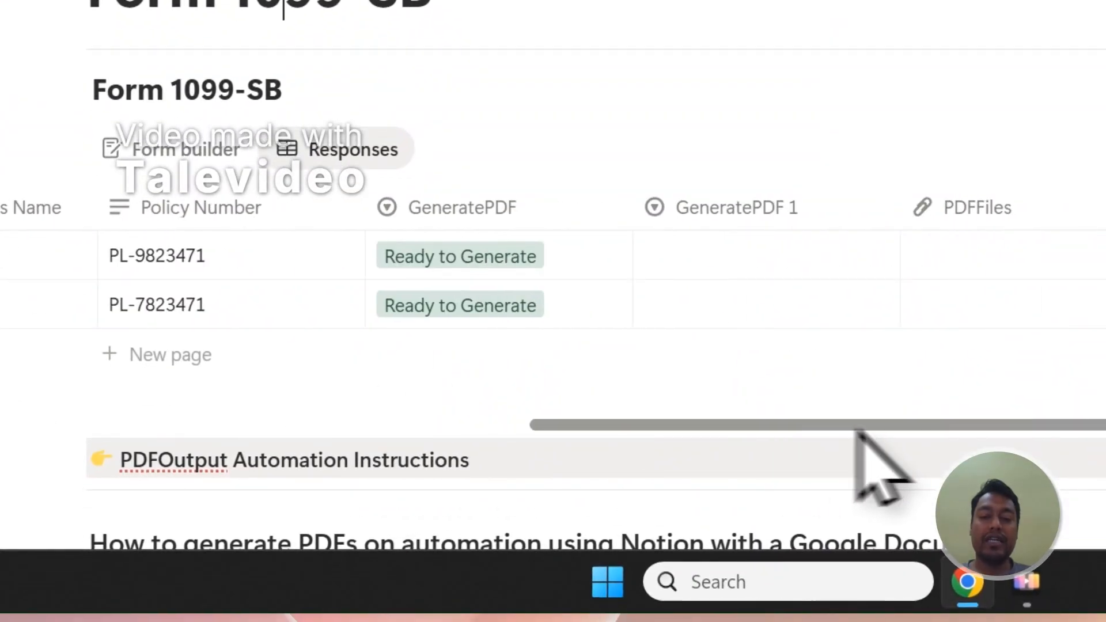
pyautogui.click(772, 216)
pyautogui.scroll(-2, 772, 368)
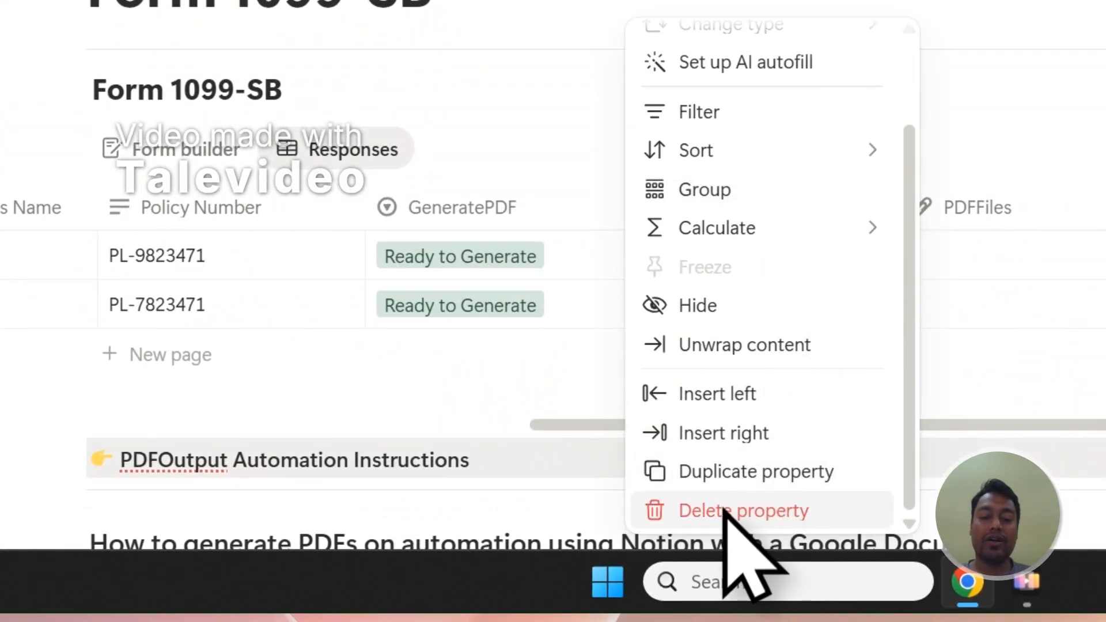
pyautogui.click(725, 509)
pyautogui.click(881, 291)
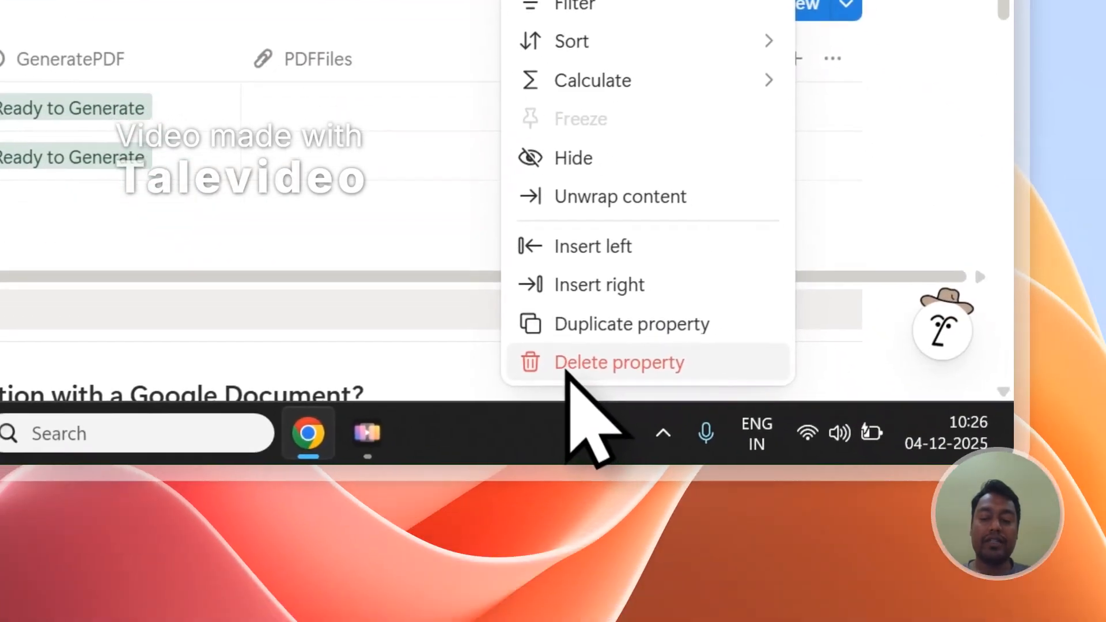
pyautogui.click(958, 588)
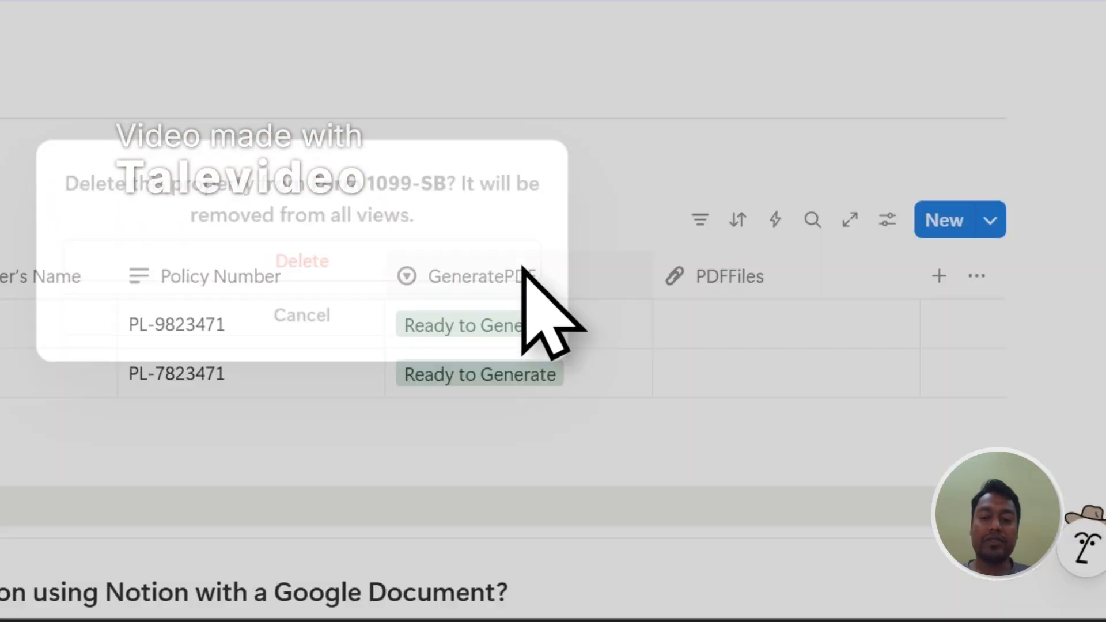
pyautogui.click(357, 32)
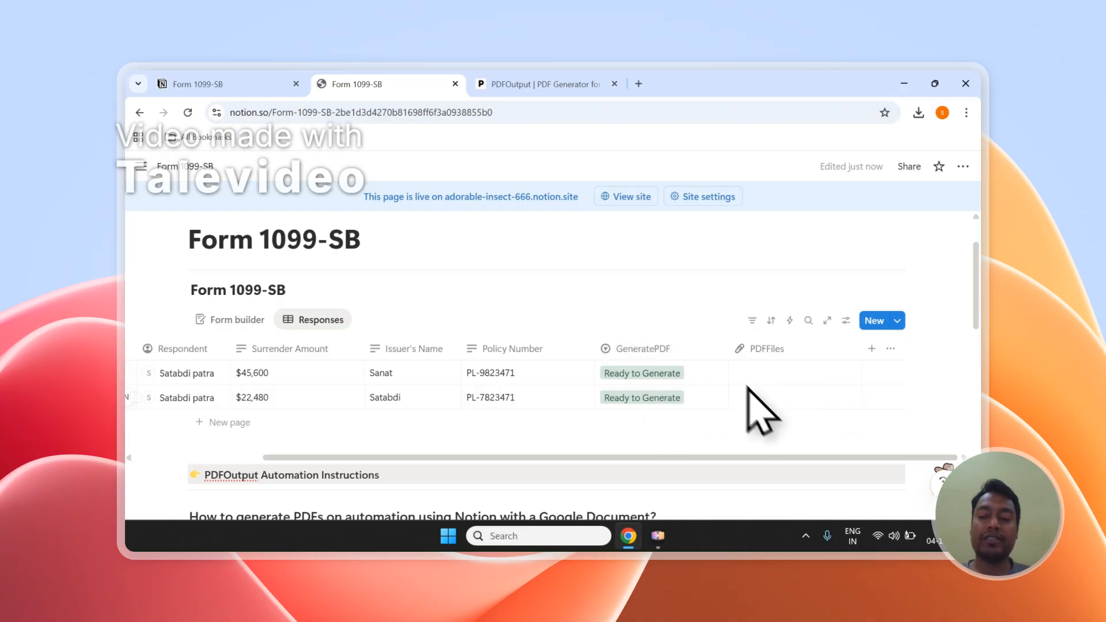
# Switch to PDFOutput, view the existing Google documents without choosing one, and add the recommended demo document instead.
pyautogui.click(581, 85)
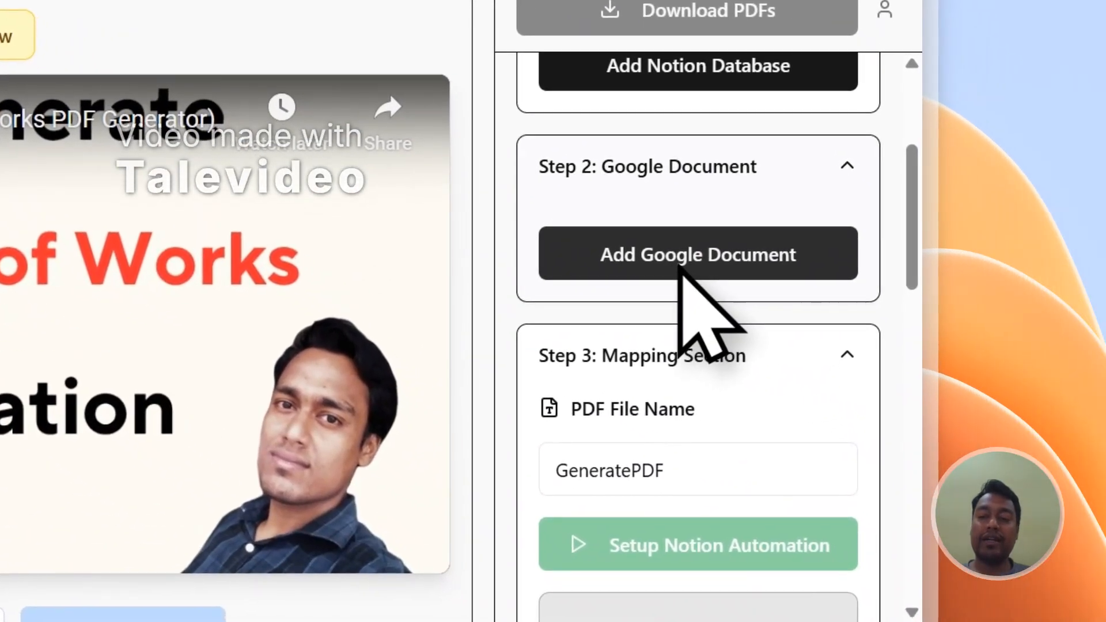
pyautogui.click(701, 285)
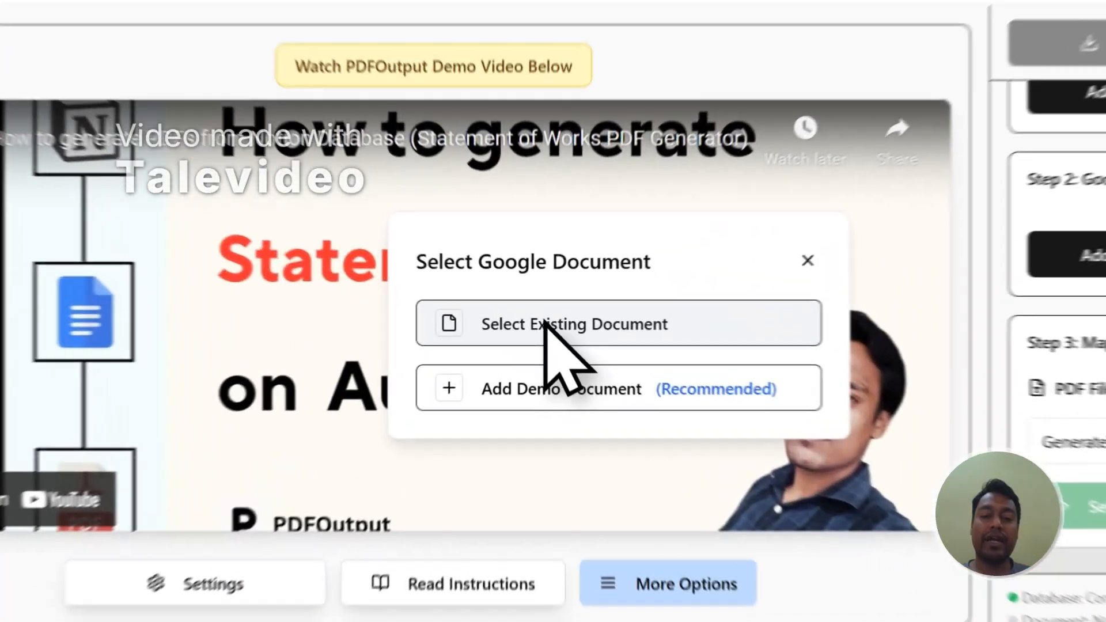
pyautogui.click(510, 334)
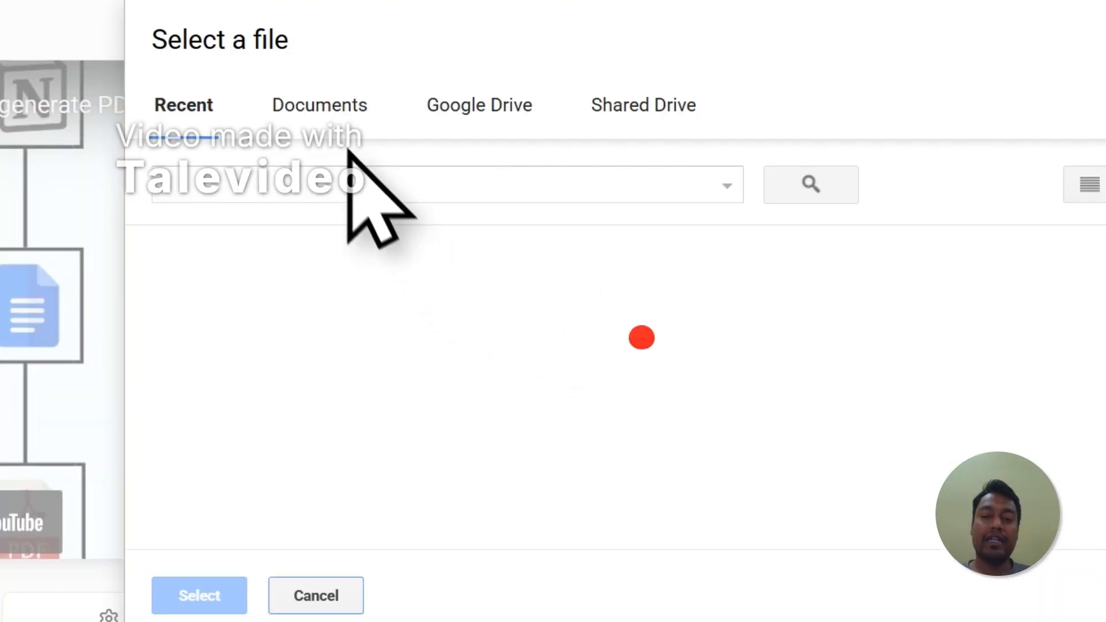
pyautogui.click(338, 107)
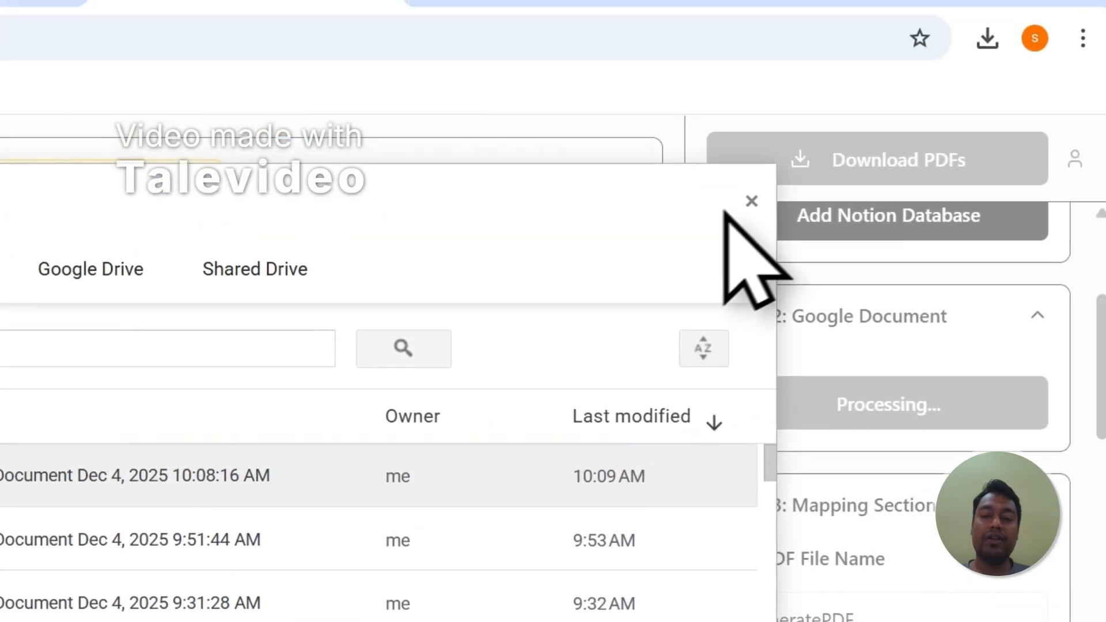
pyautogui.click(749, 201)
pyautogui.click(743, 427)
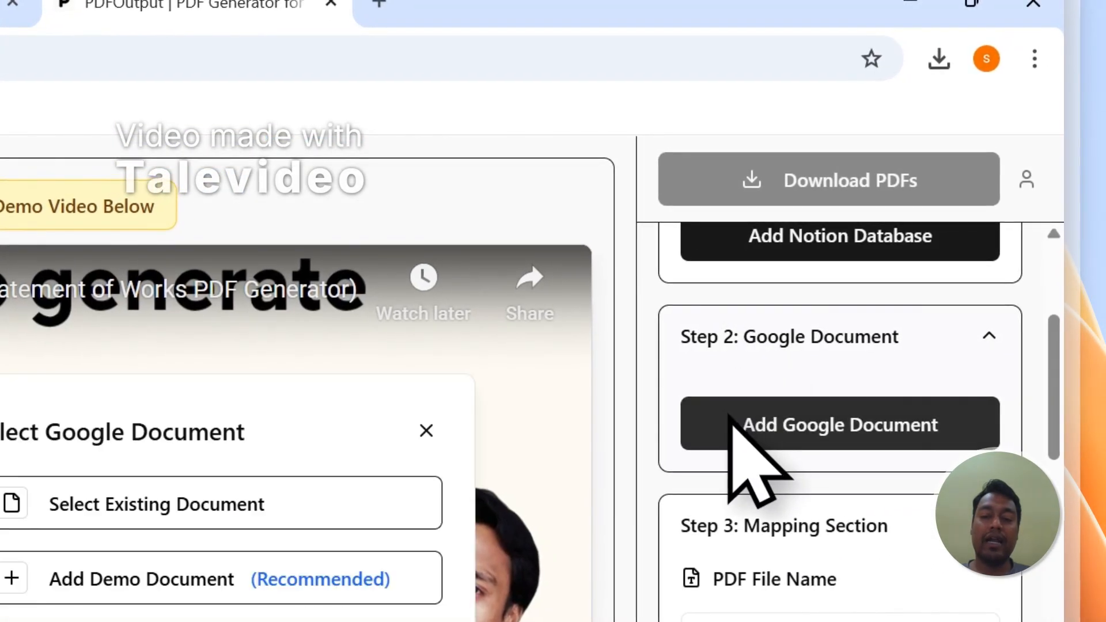
pyautogui.click(222, 585)
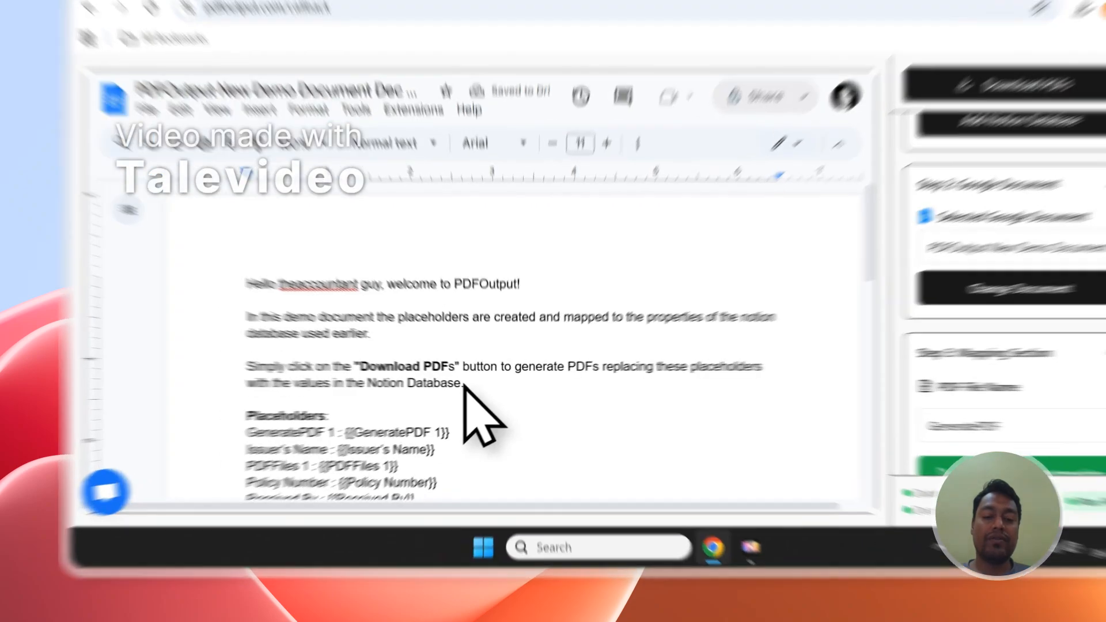
# Delete the introductory text and the GeneratePDF 1 and PDFFiles 1 placeholder lines from the demo document.
pyautogui.moveTo(437, 408); pyautogui.dragTo(258, 333)
pyautogui.press('BackSpace')
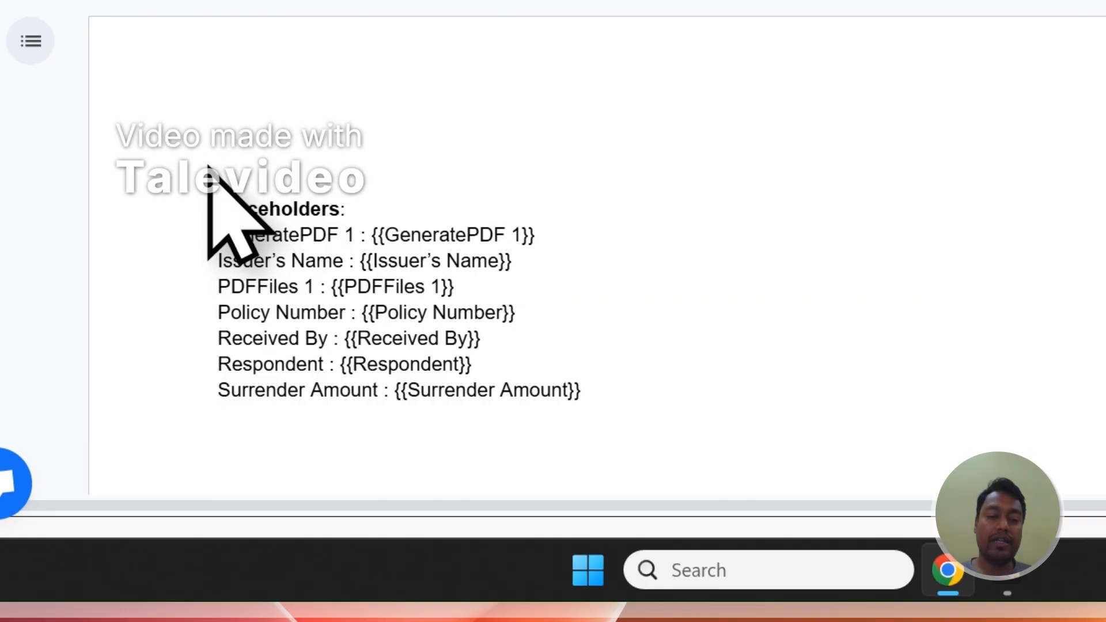
pyautogui.press('Delete')
pyautogui.press('Delete')
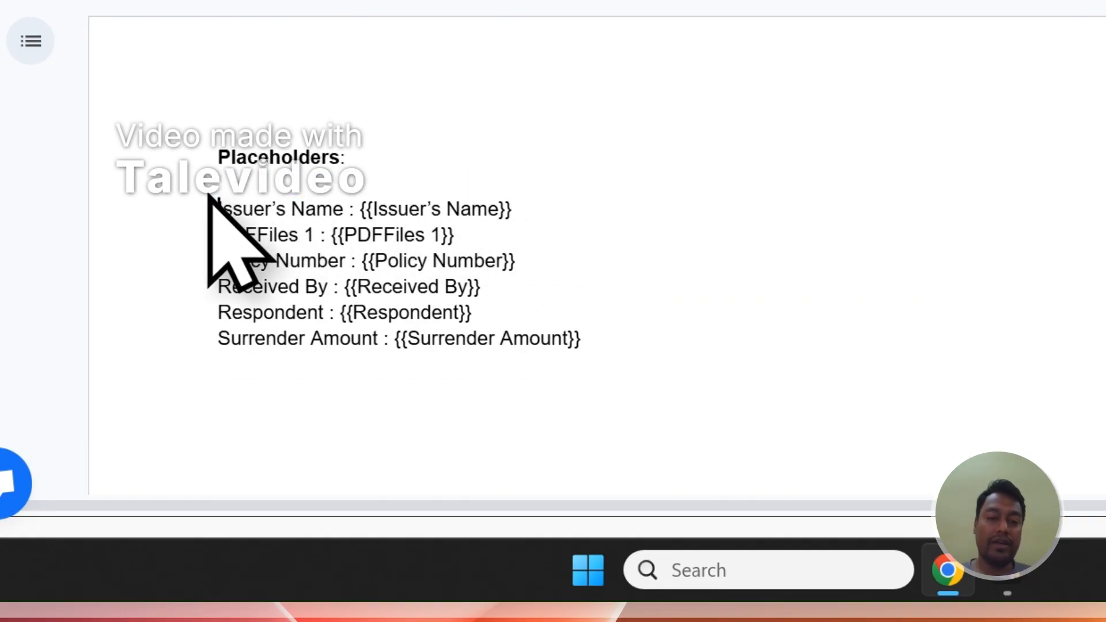
pyautogui.press('BackSpace')
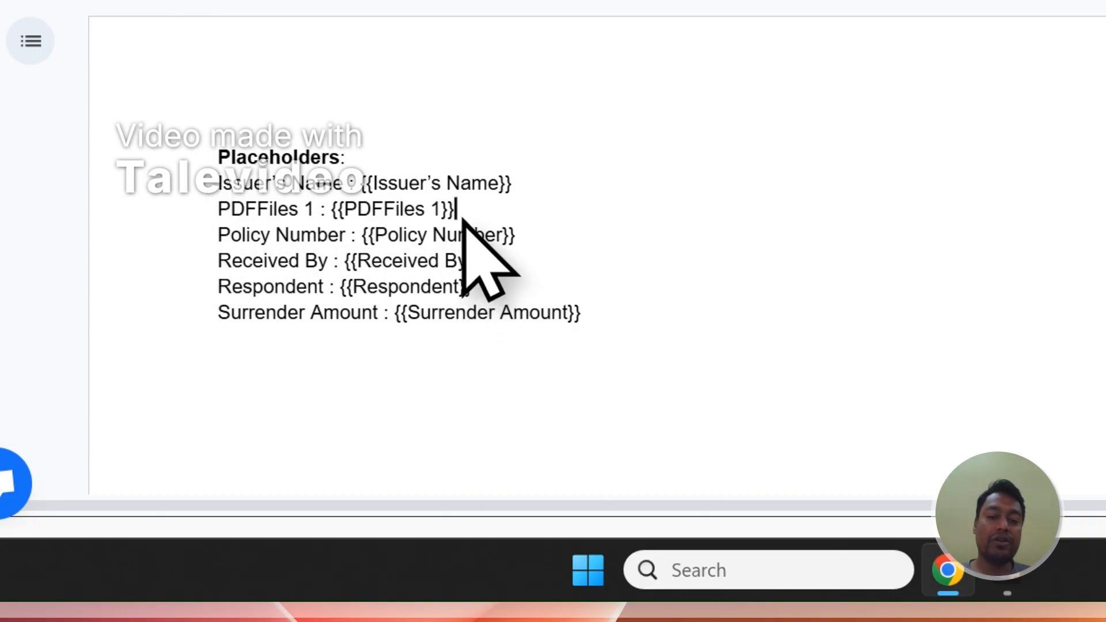
pyautogui.press('BackSpace')
pyautogui.press('BackSpace')
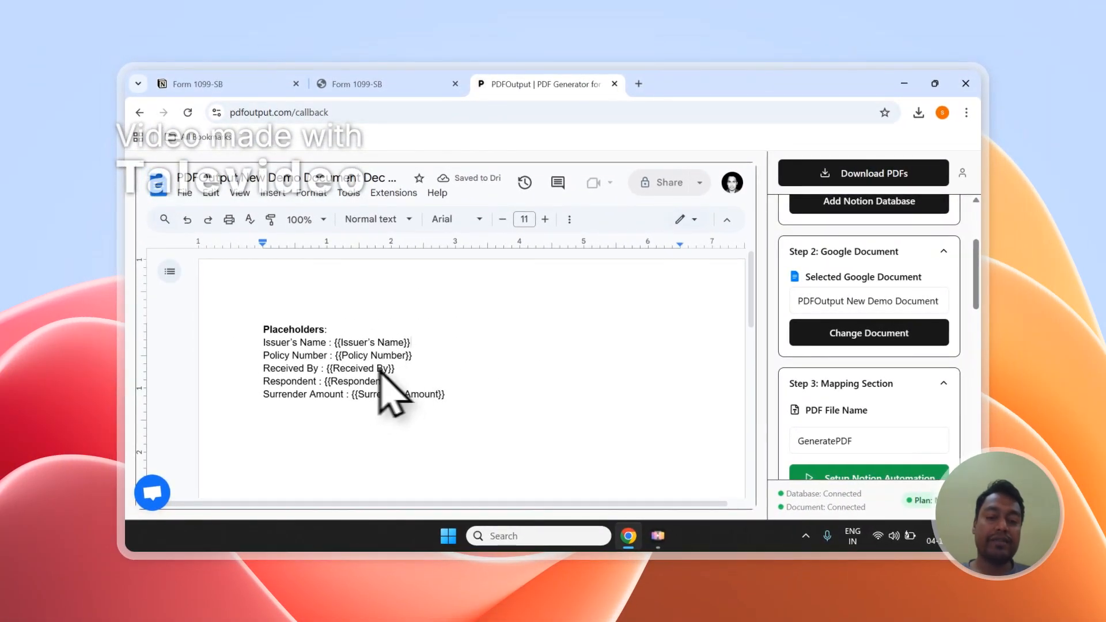
# Compare the placeholders in the demo document with the property names of the Form 1099-SB responses database in Notion.
pyautogui.click(403, 84)
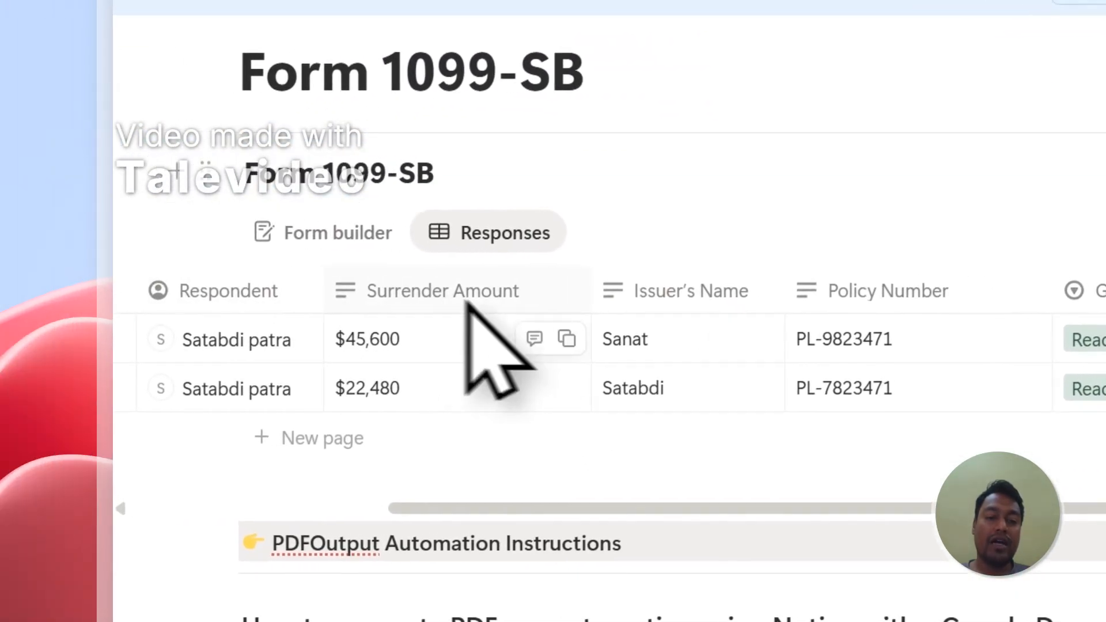
pyautogui.click(692, 13)
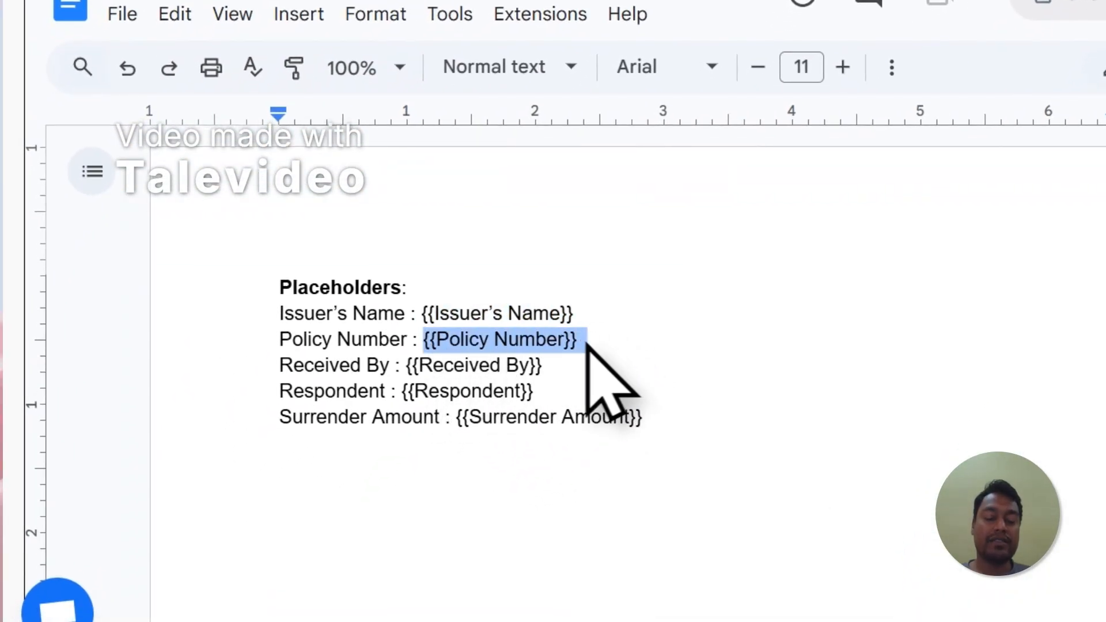
pyautogui.click(565, 77)
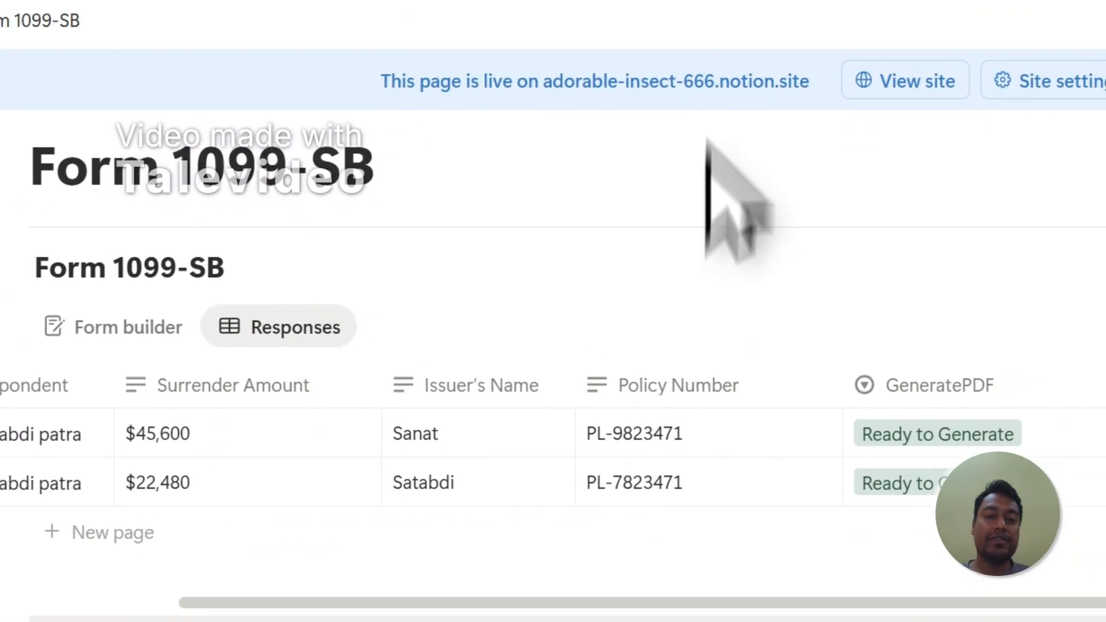
pyautogui.click(622, 108)
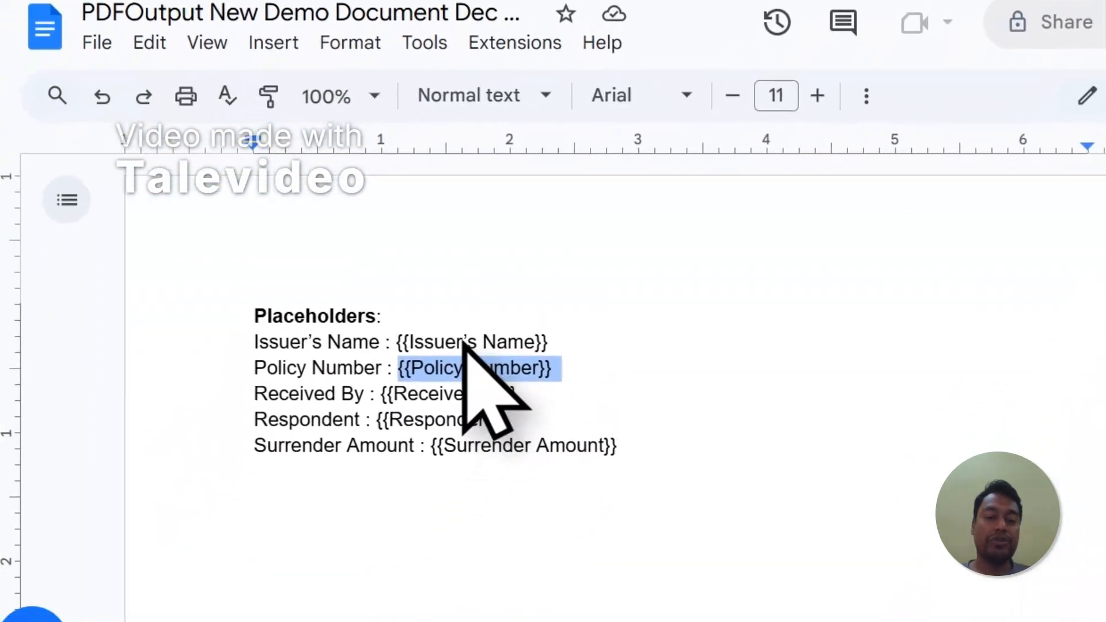
pyautogui.click(563, 104)
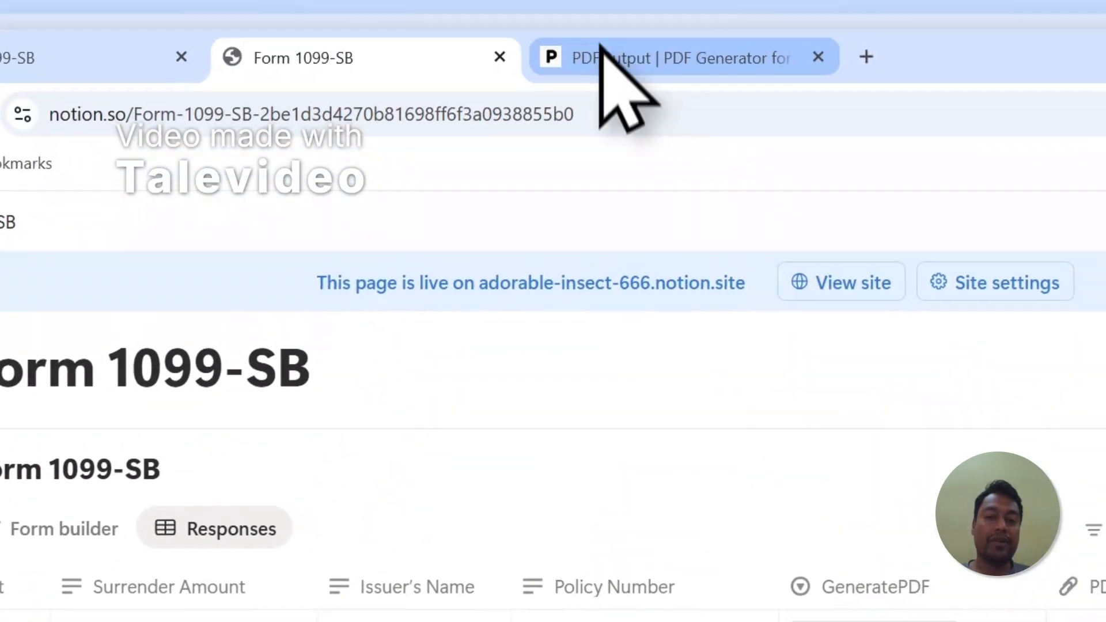
pyautogui.click(604, 69)
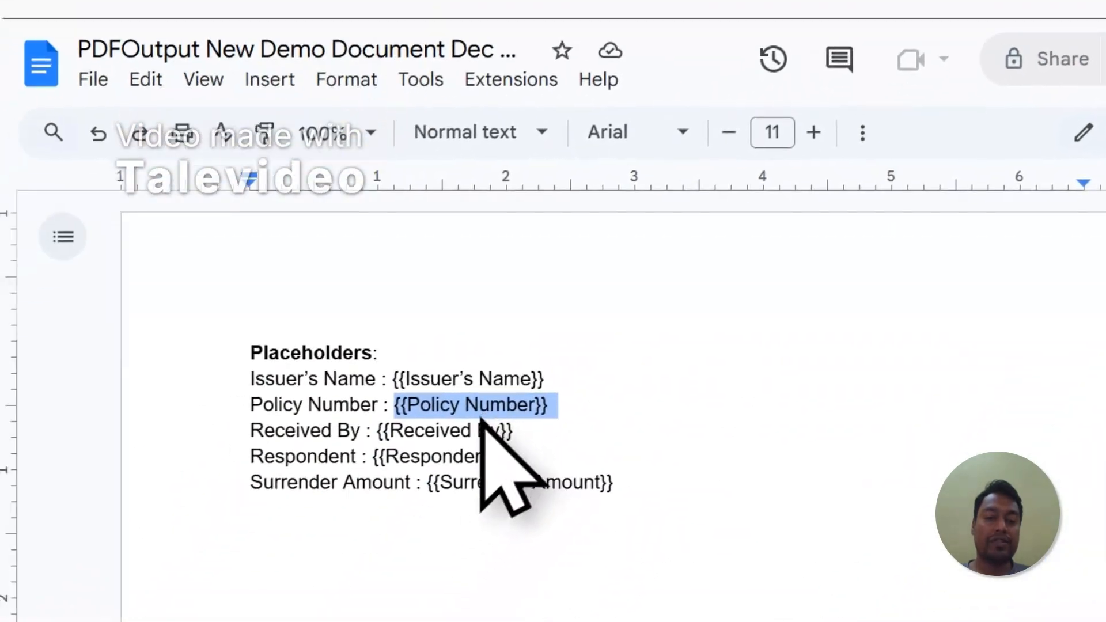
pyautogui.click(604, 435)
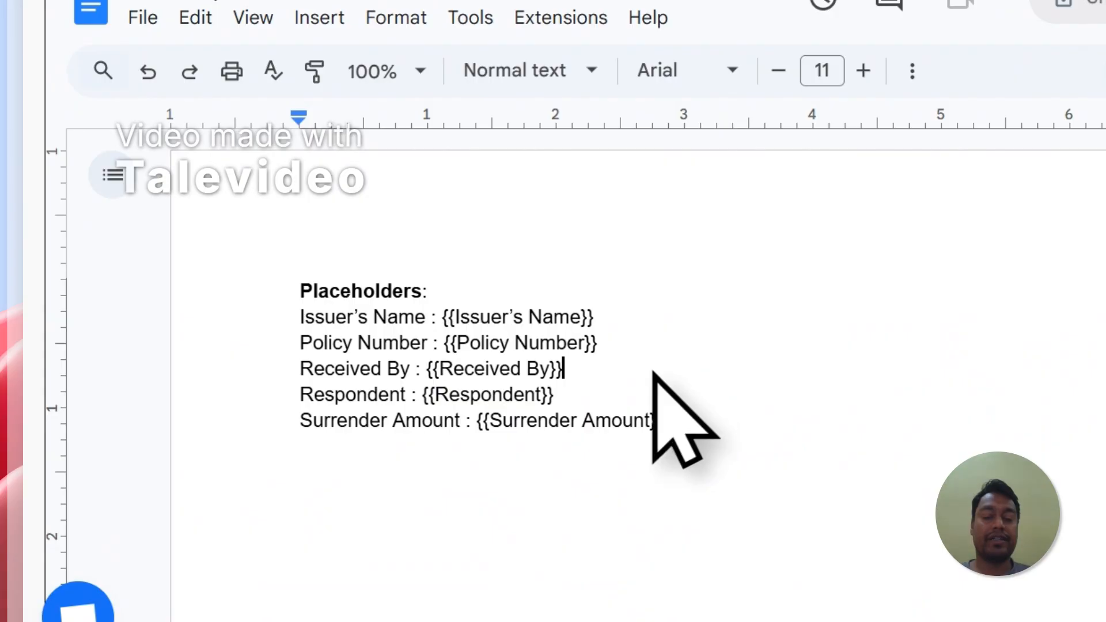
# Add the line "Issuer Name - {{Issuer’s Name}}" below the placeholder list, using the placeholder copied from the database properties.
pyautogui.scroll(-12, 1105, 325)
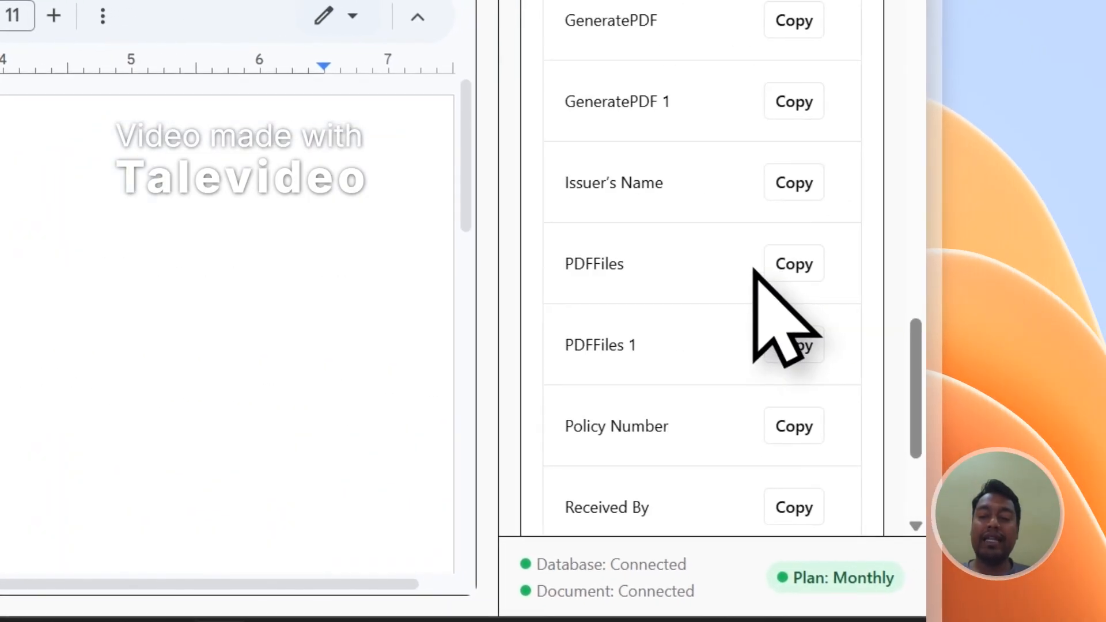
pyautogui.click(494, 333)
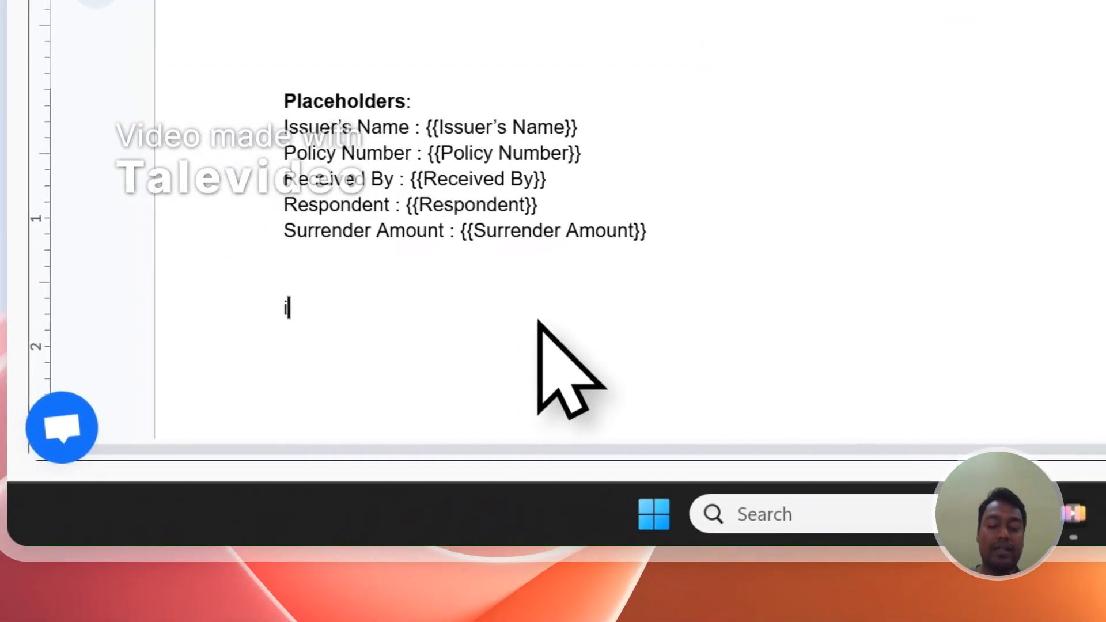
pyautogui.write('iSSUER')
pyautogui.hotkey('shift', 'Home')
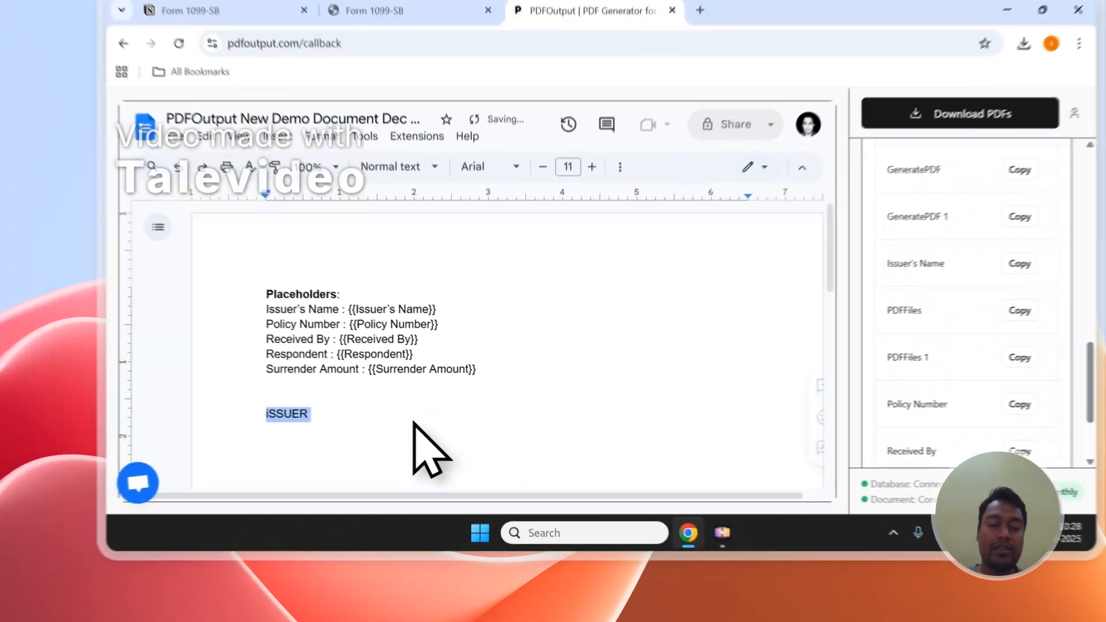
pyautogui.write('Issuer Name -')
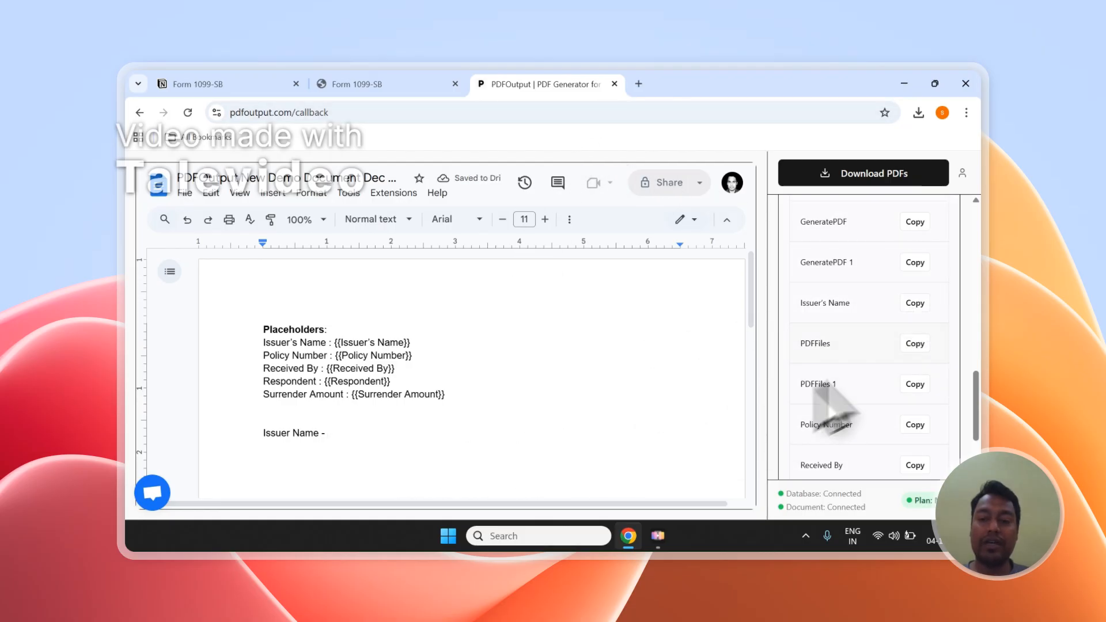
pyautogui.click(917, 304)
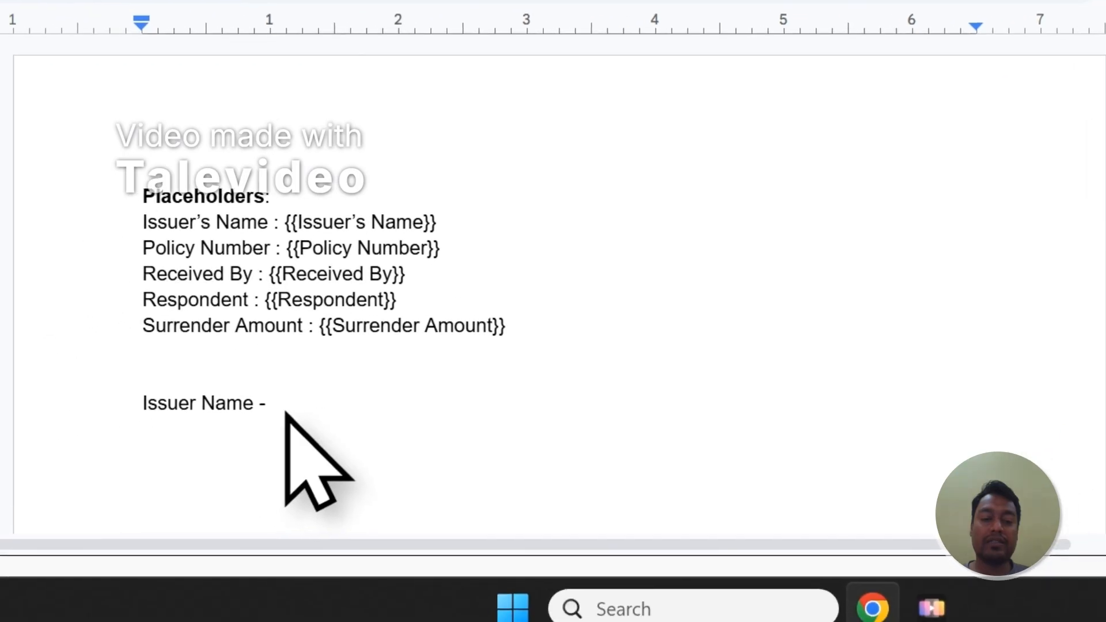
pyautogui.click(322, 405)
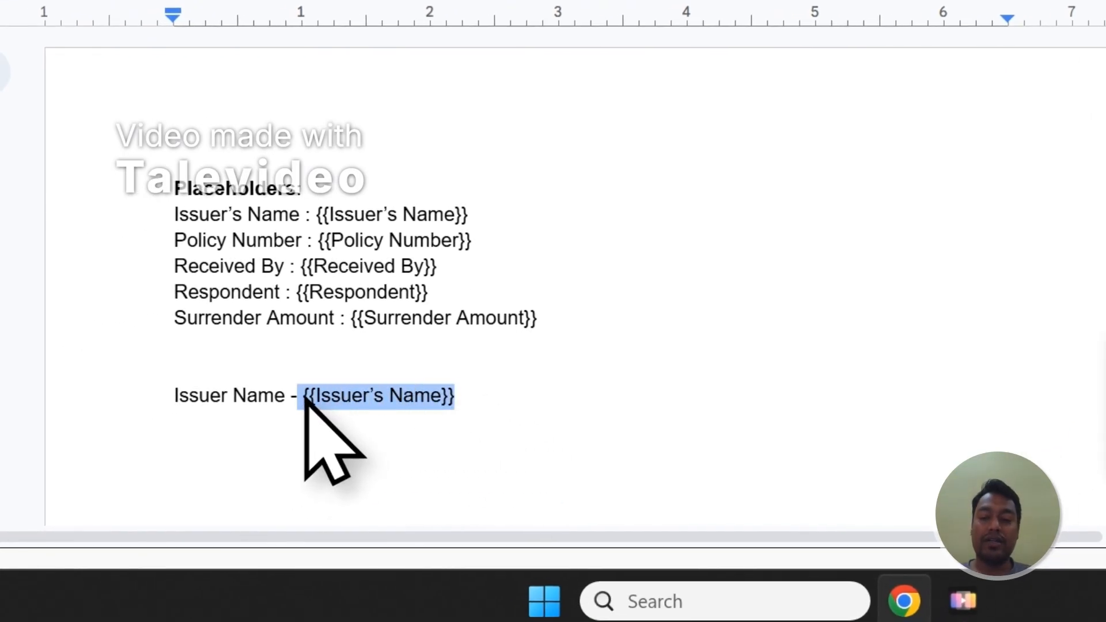
# Add the line "Policy Number - {{Policy Number}}" below the issuer line, using the placeholder copied from the database properties.
pyautogui.click(1047, 299)
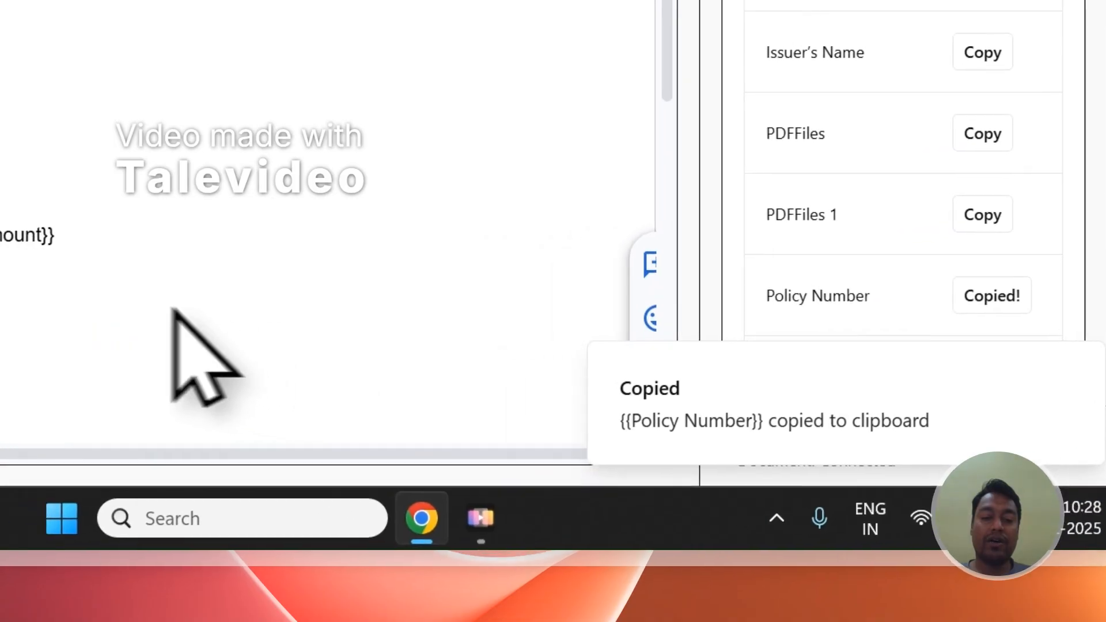
pyautogui.press('Return')
pyautogui.write('Poli')
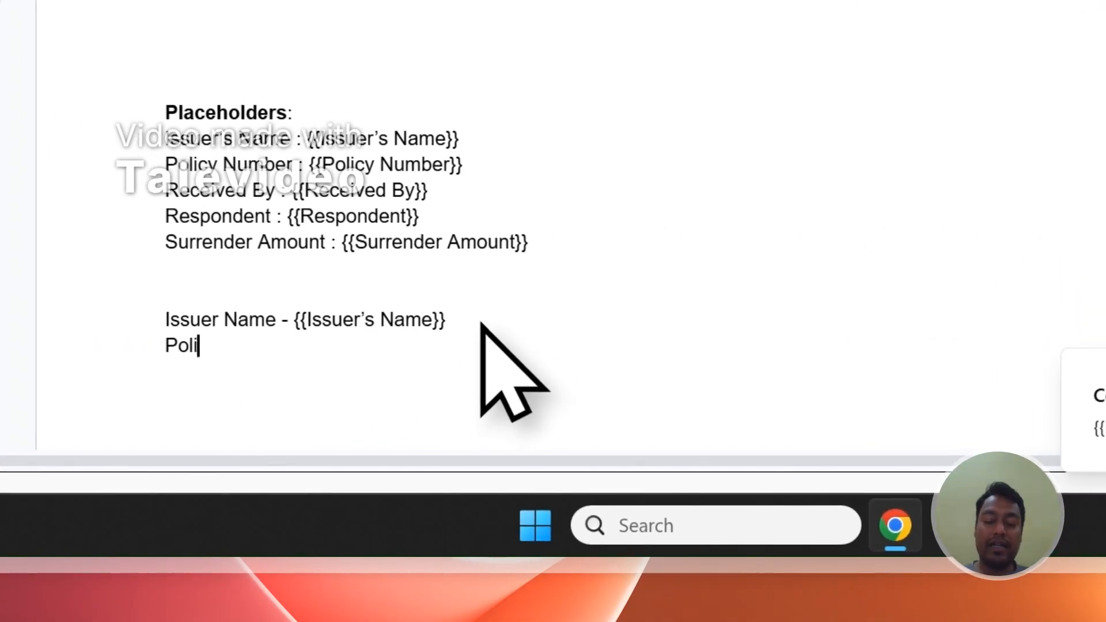
pyautogui.write('cy Number - {{Policy Number')
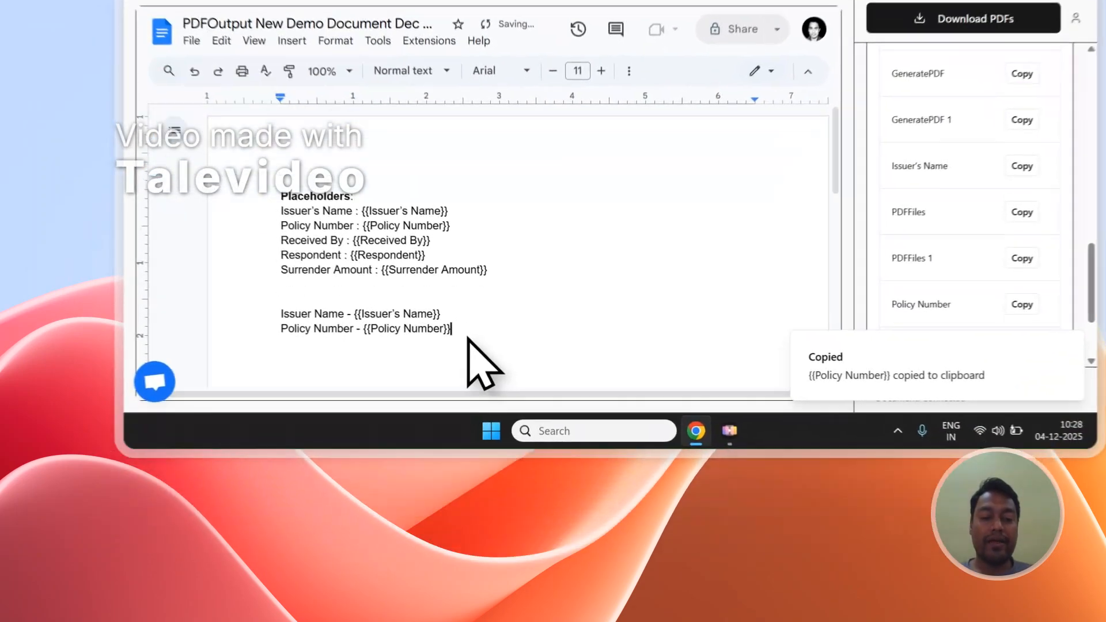
pyautogui.moveTo(425, 448); pyautogui.dragTo(258, 425)
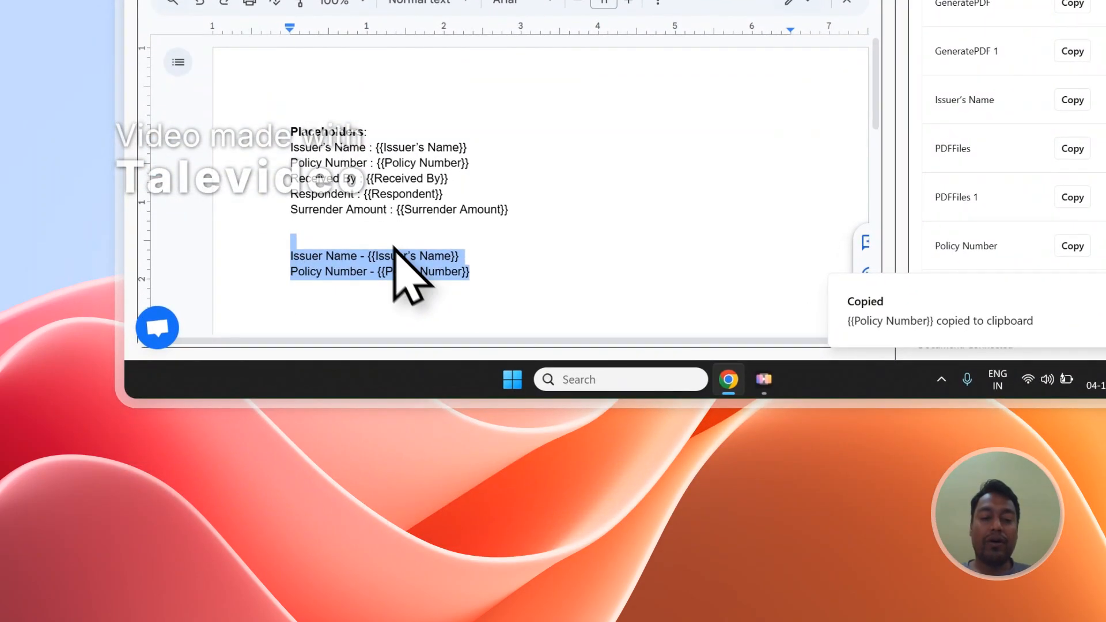
pyautogui.click(325, 239)
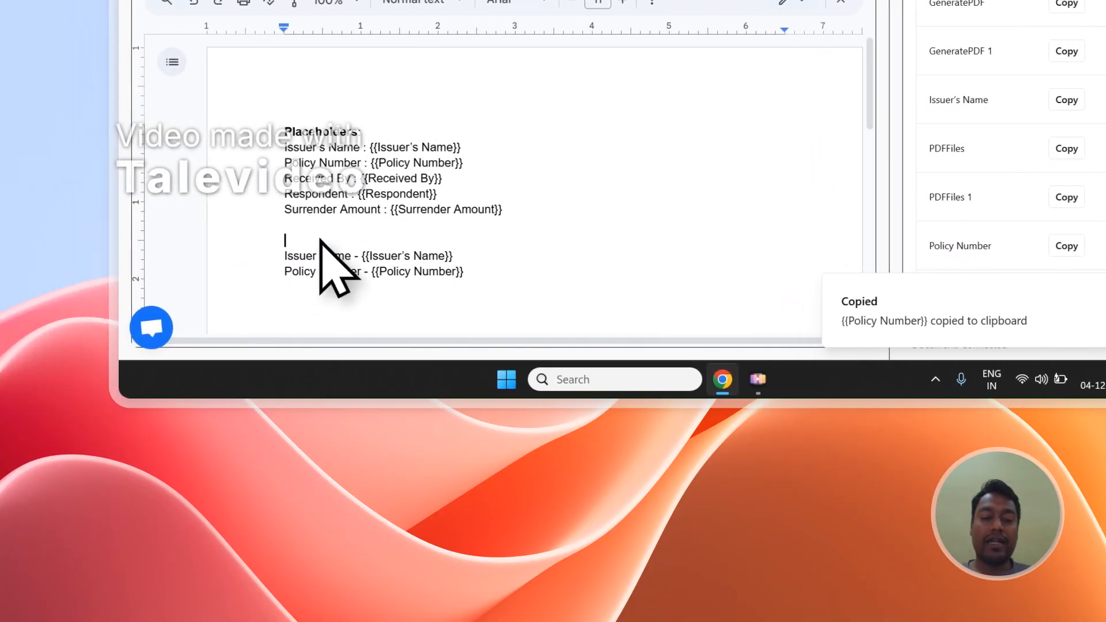
# Check the property columns in Notion and set the PDF file name mapping in PDFOutput to Issuer’s Name.
pyautogui.scroll(10, 1037, 167)
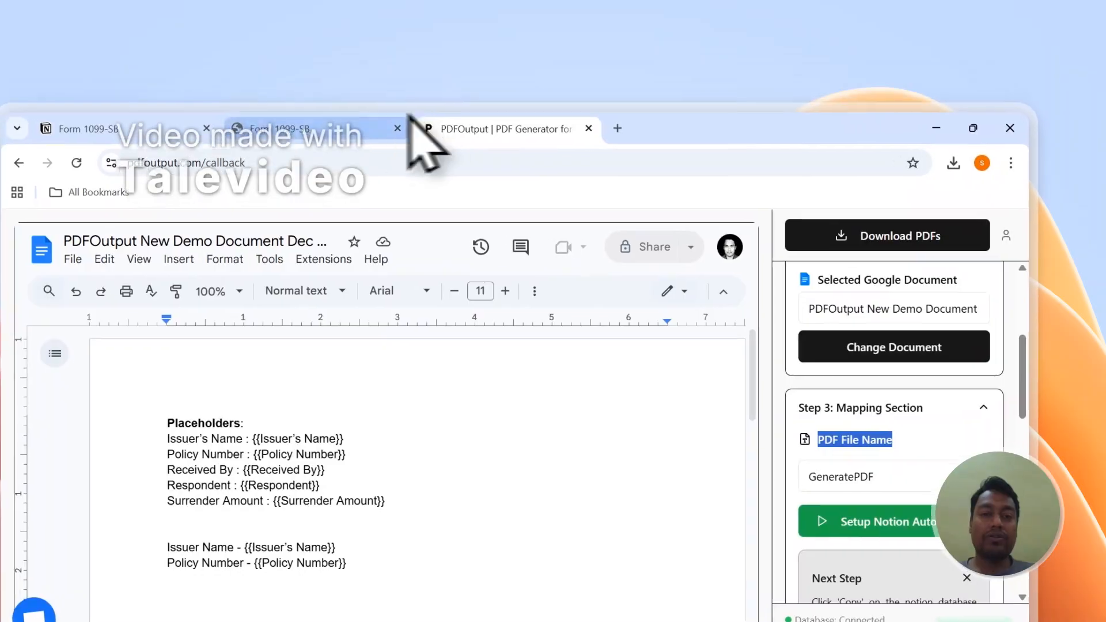
pyautogui.click(415, 138)
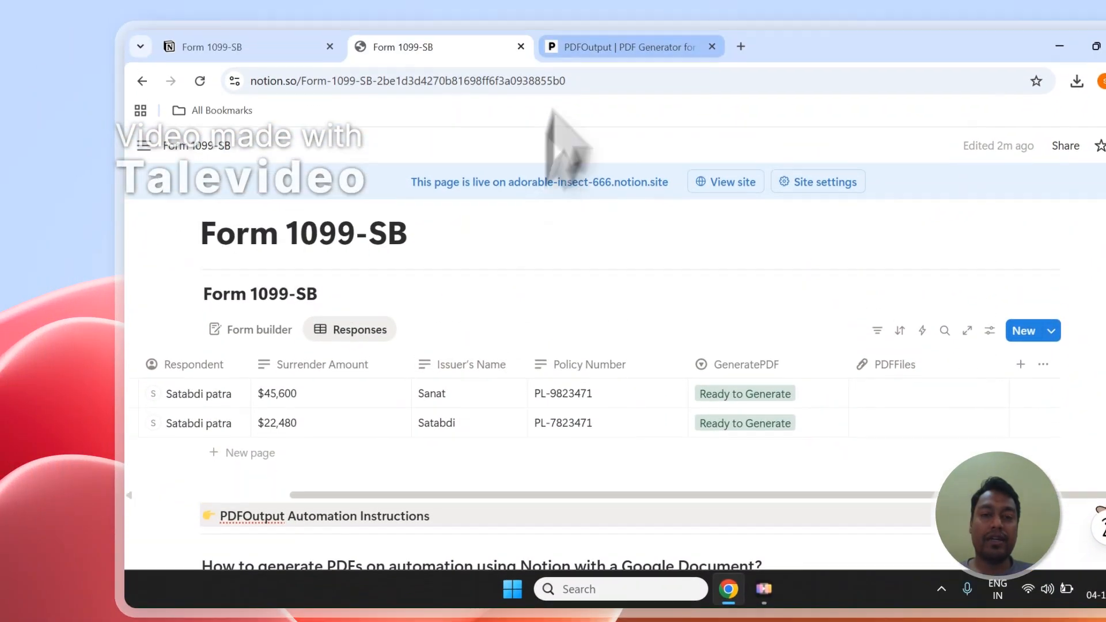
pyautogui.click(594, 44)
pyautogui.click(710, 353)
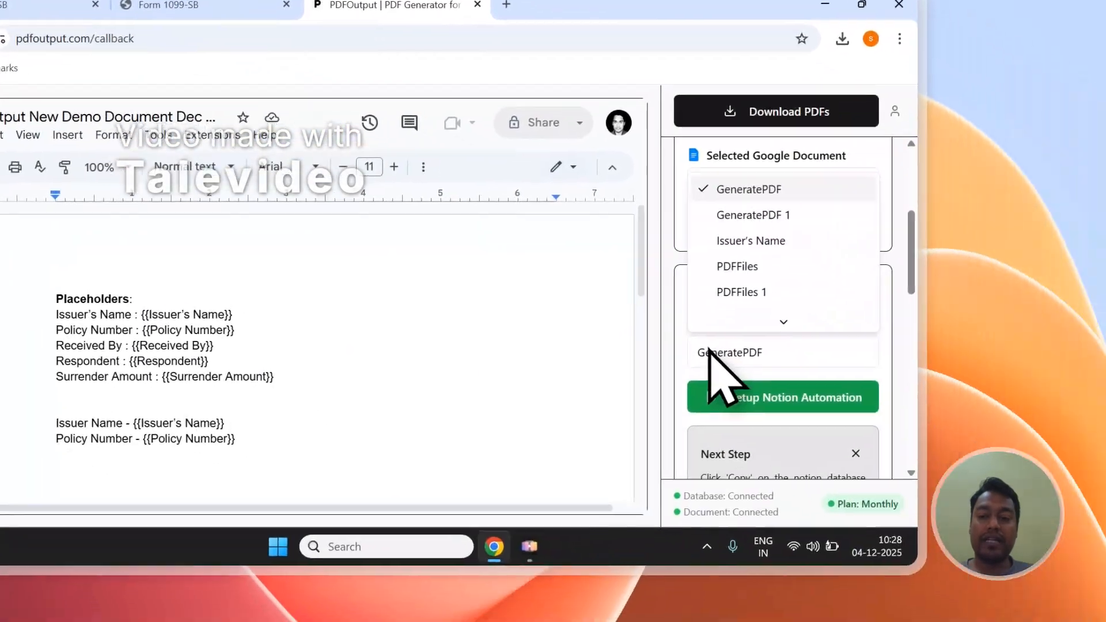
pyautogui.scroll(-3, 710, 346)
pyautogui.scroll(3, 745, 310)
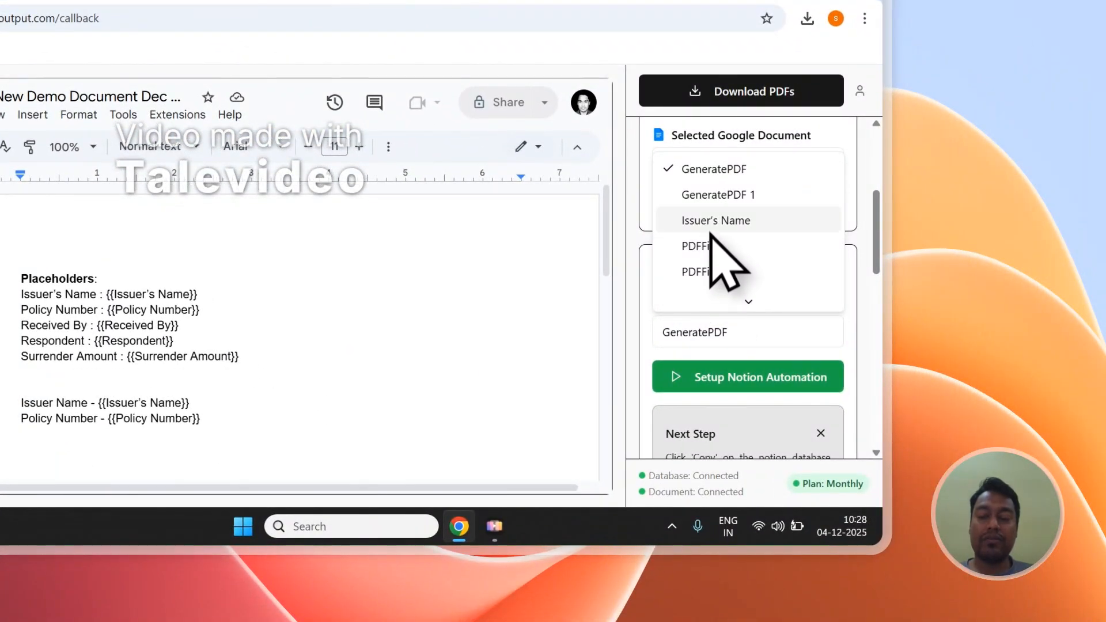
pyautogui.click(710, 222)
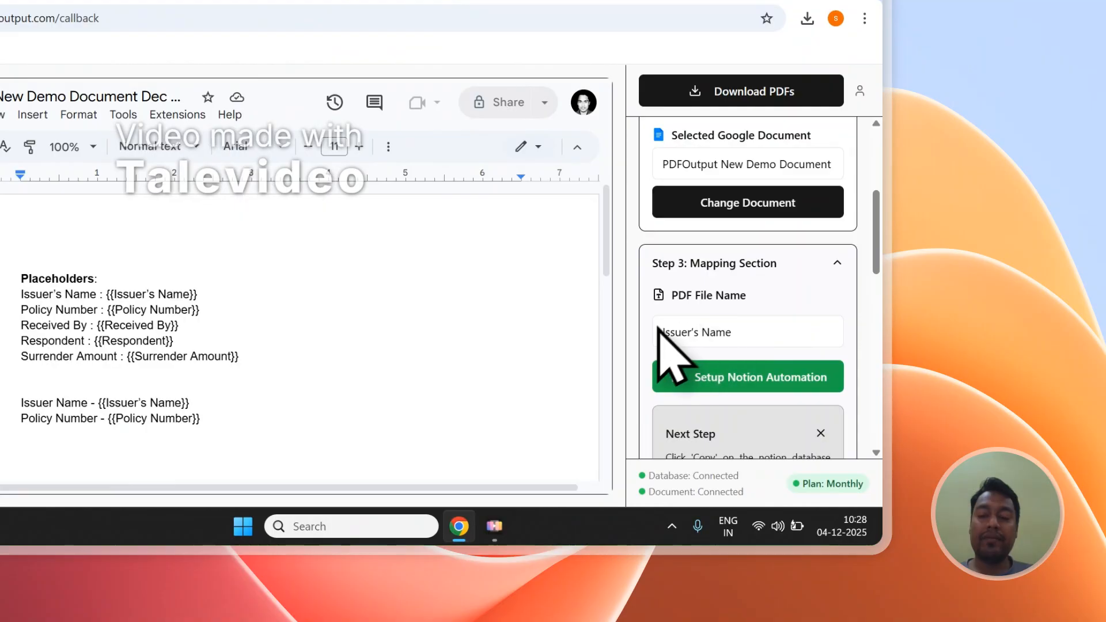
# Start generating the PDFs for download from the Form 1099-SB database with the demo document.
pyautogui.scroll(4, 787, 325)
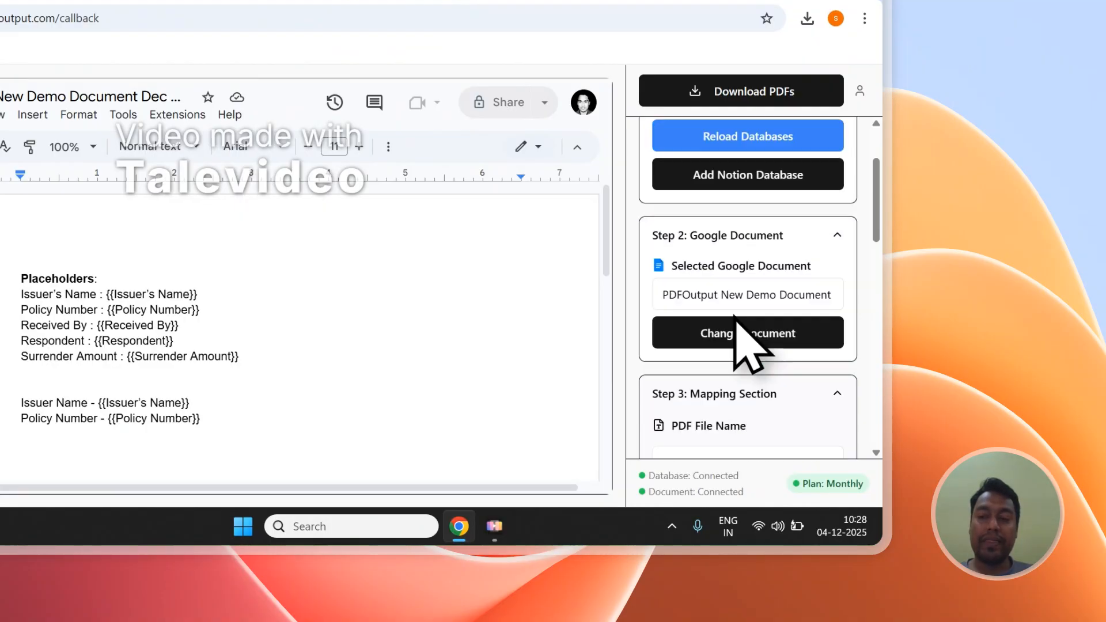
pyautogui.click(729, 99)
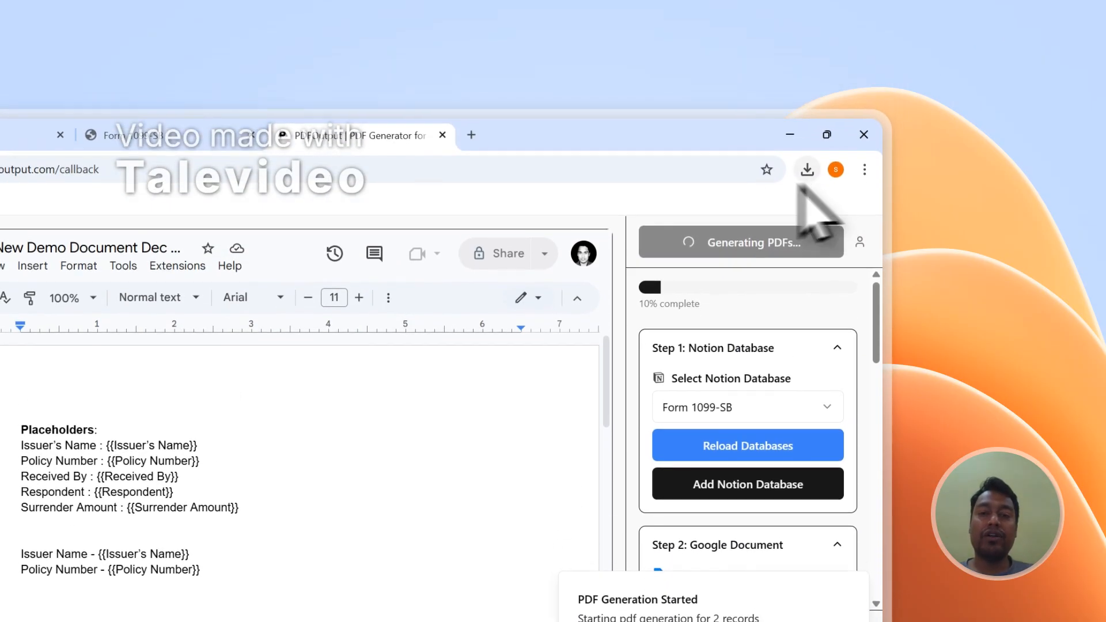
# Open the PDF generated for the $22,480 record from the PDFFiles column in Notion and read its filled-in placeholders.
pyautogui.click(346, 149)
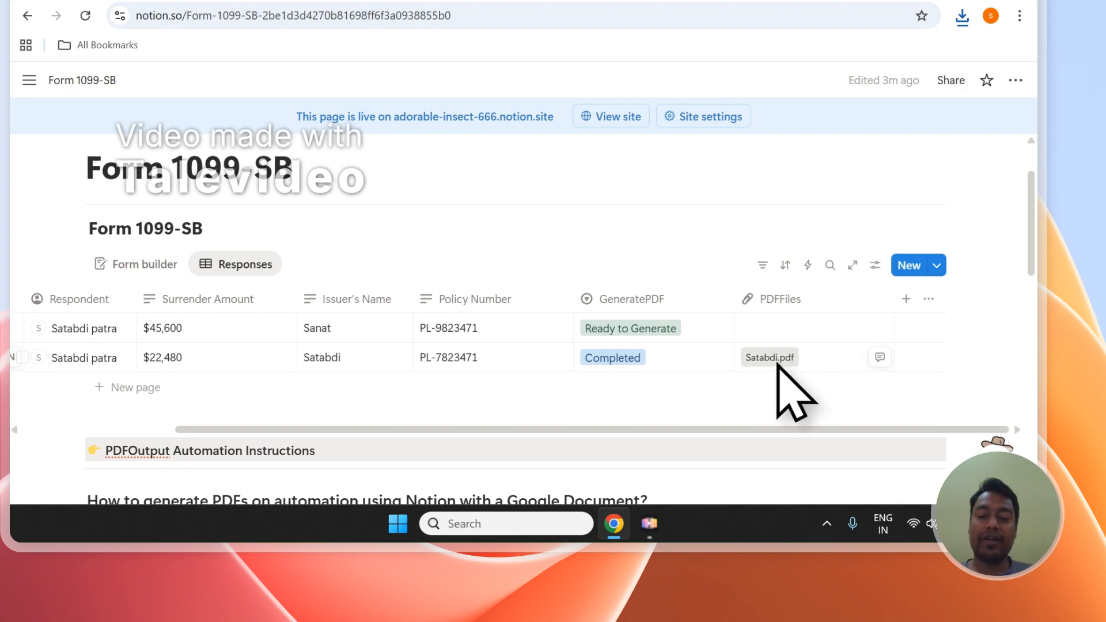
pyautogui.click(772, 358)
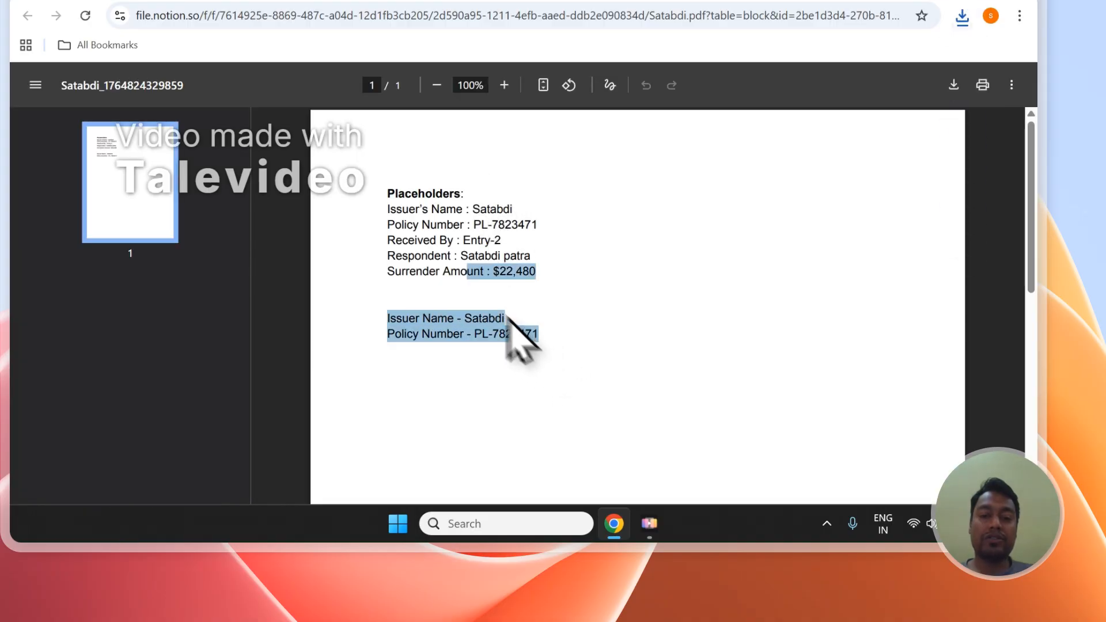
pyautogui.click(501, 239)
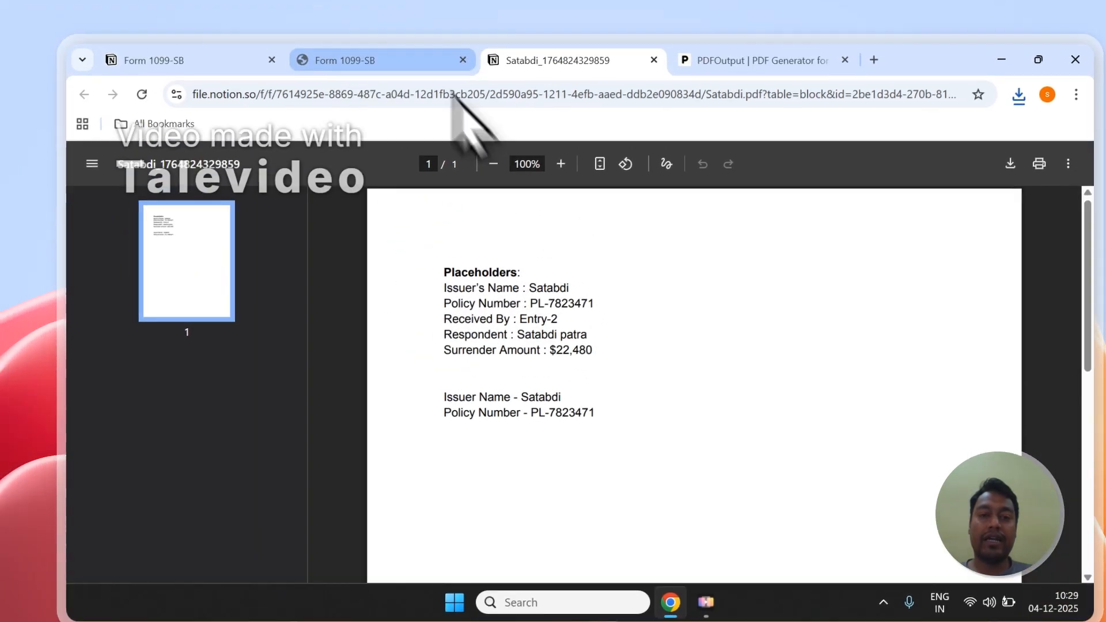
# Open the PDF generated for the $45,600 record from the Notion responses and compare it with the $22,480 record's PDF.
pyautogui.click(441, 58)
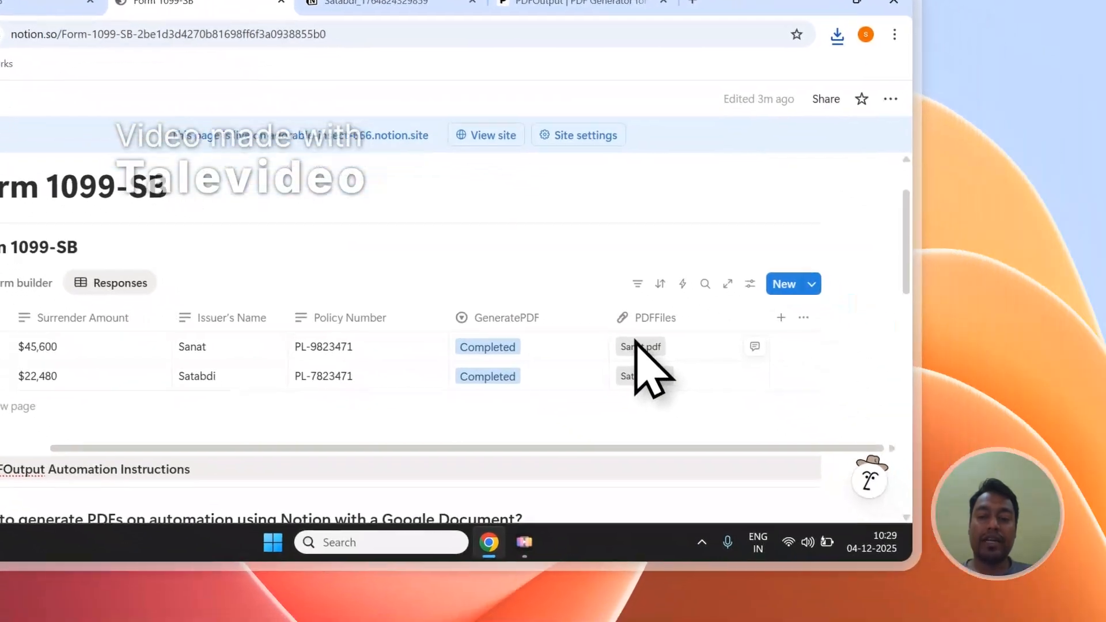
pyautogui.click(852, 471)
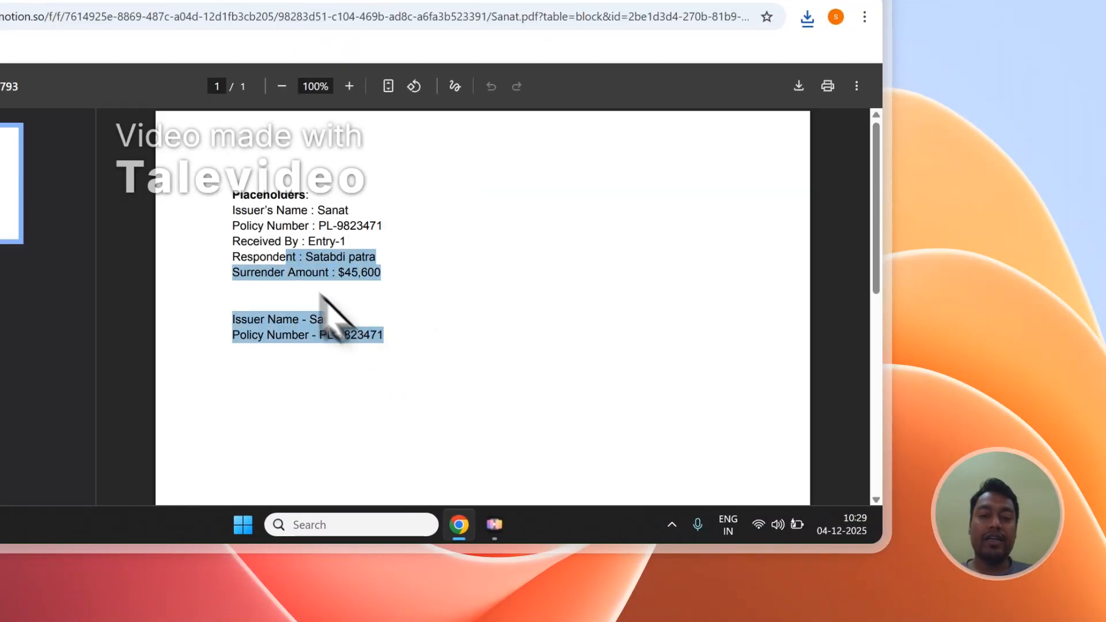
pyautogui.click(348, 249)
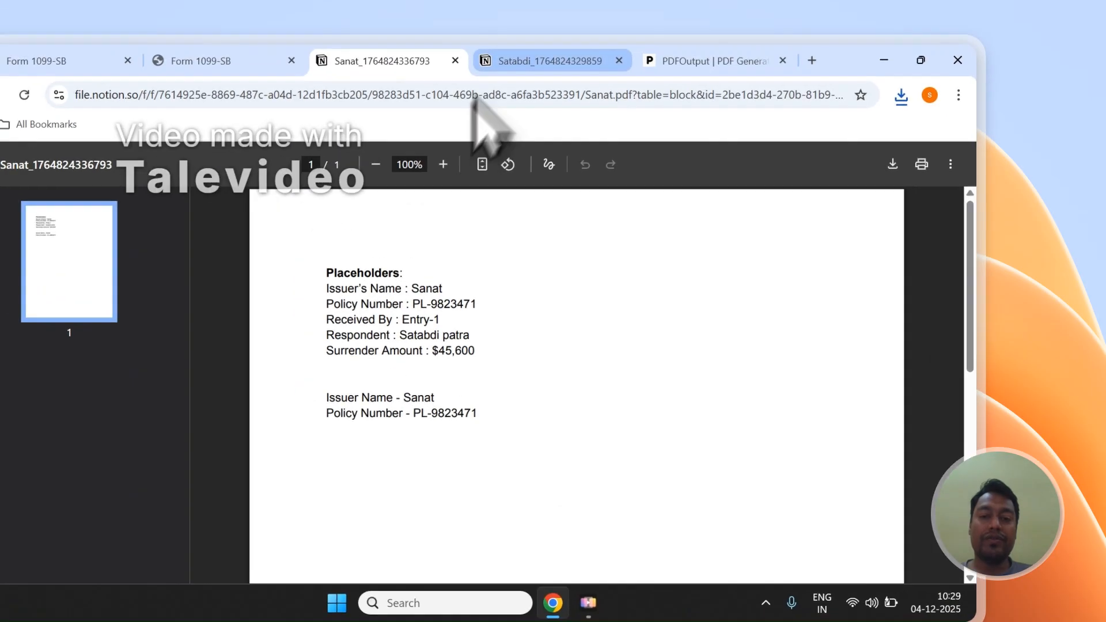
pyautogui.click(536, 60)
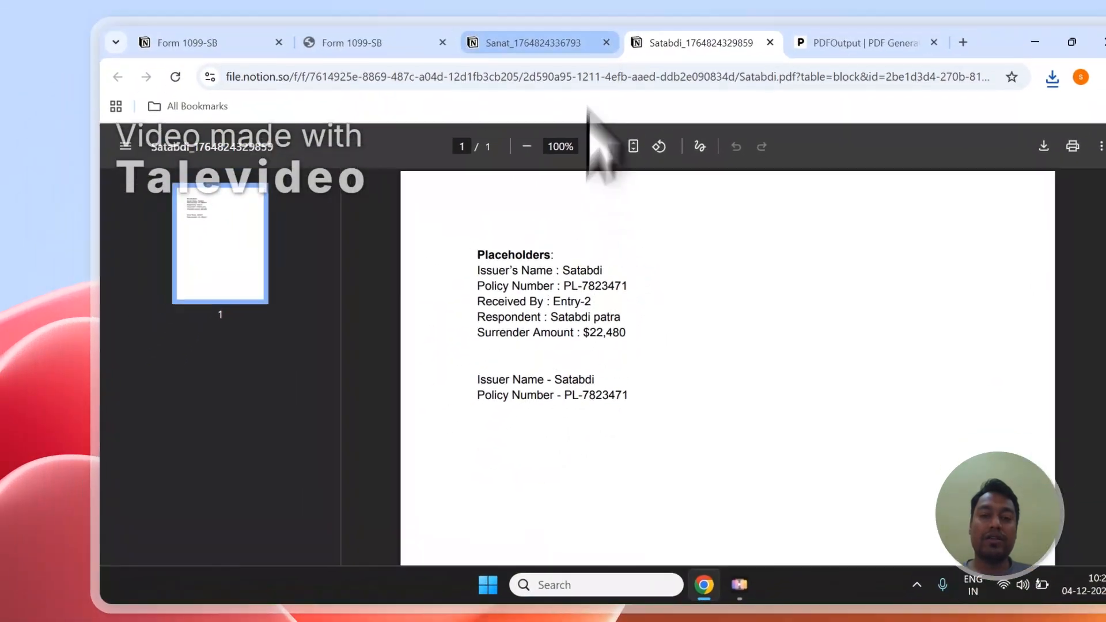
pyautogui.click(570, 43)
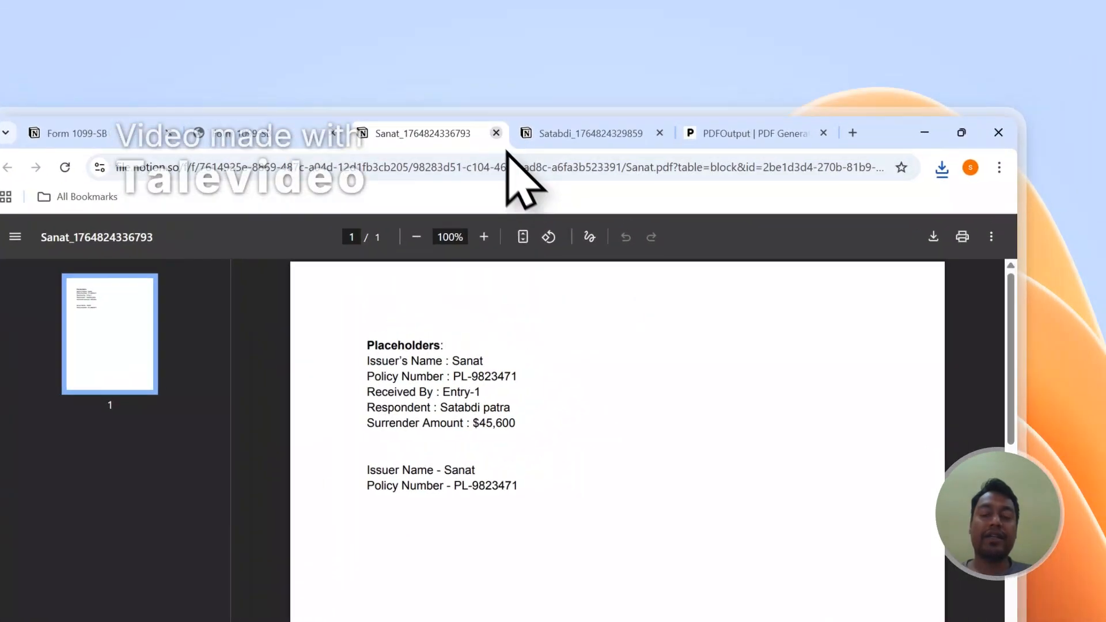
pyautogui.click(567, 64)
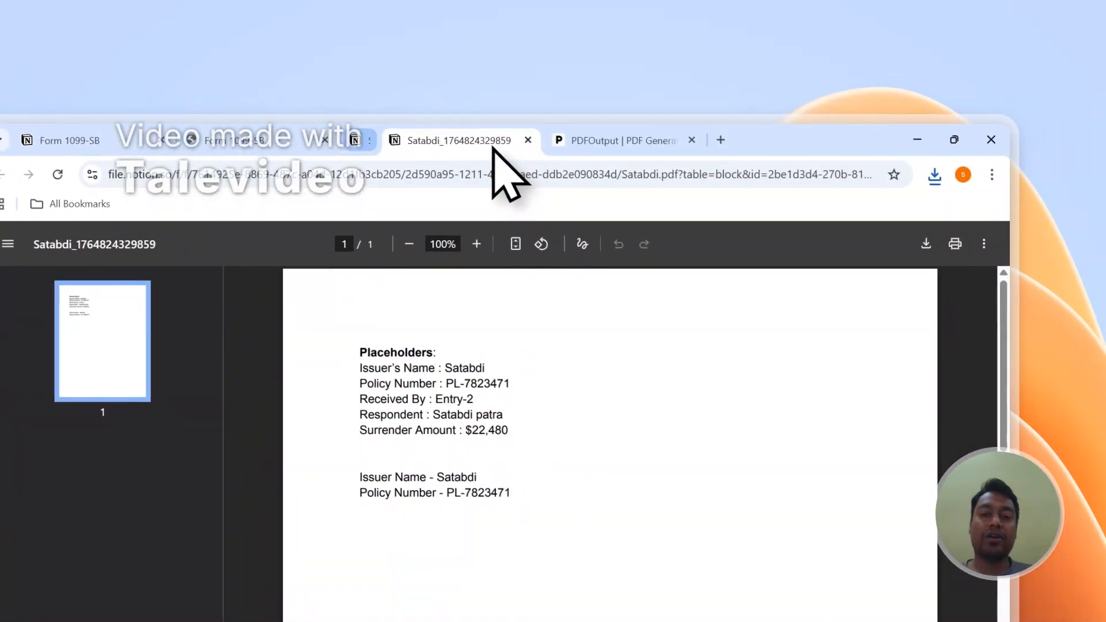
# Switch to PDFOutput and set up Notion automation for the Form 1099-SB database with the demo document and Issuer's Name as file name.
pyautogui.click(730, 64)
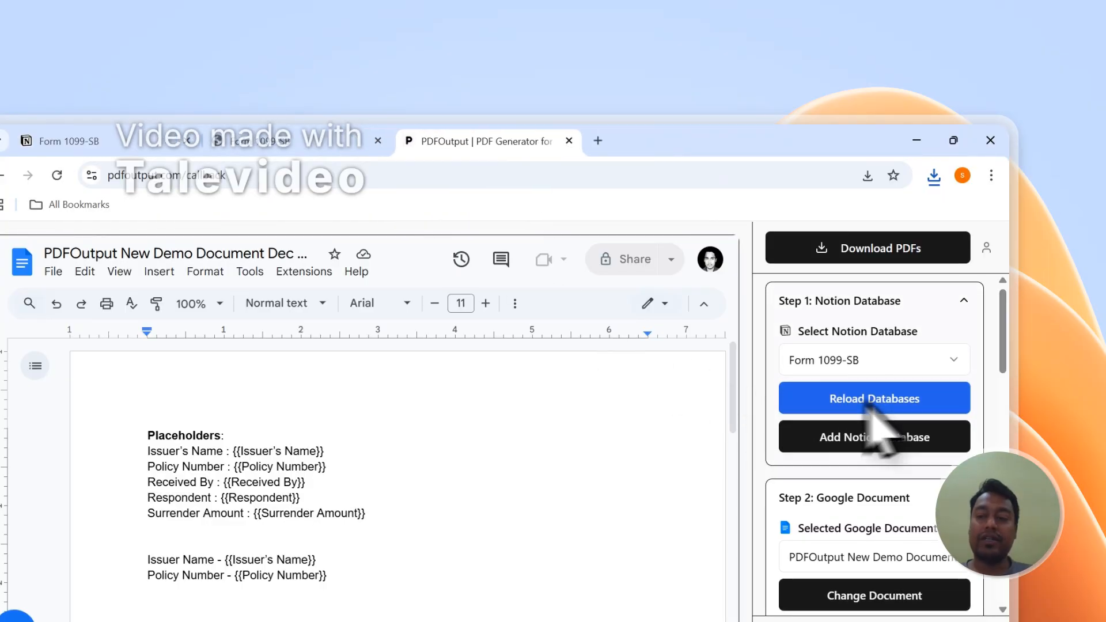
pyautogui.scroll(-5, 914, 425)
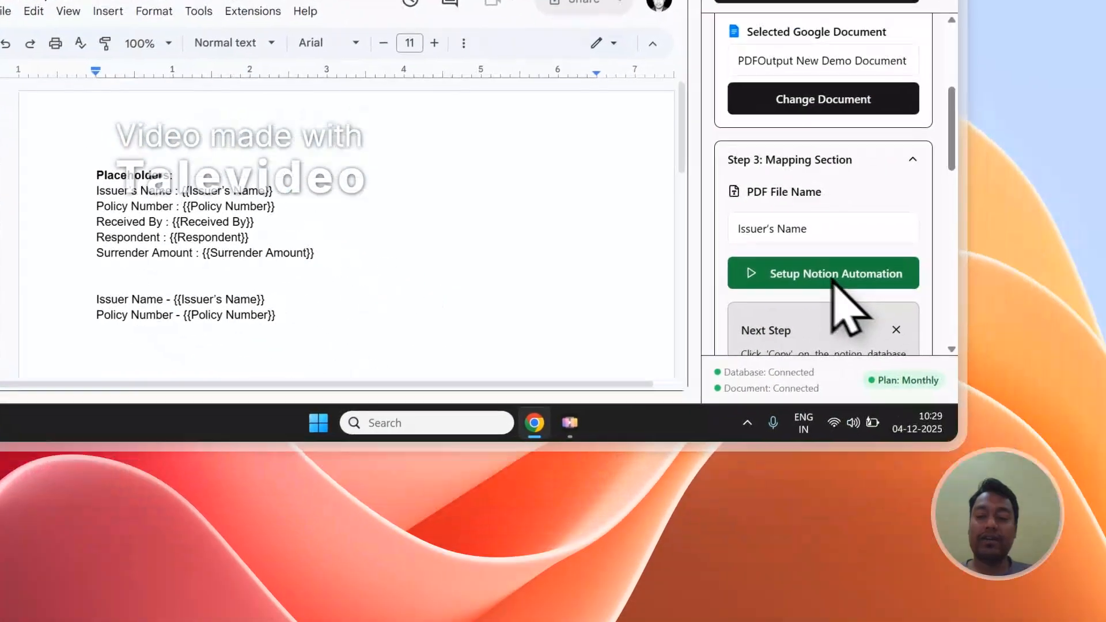
pyautogui.click(979, 541)
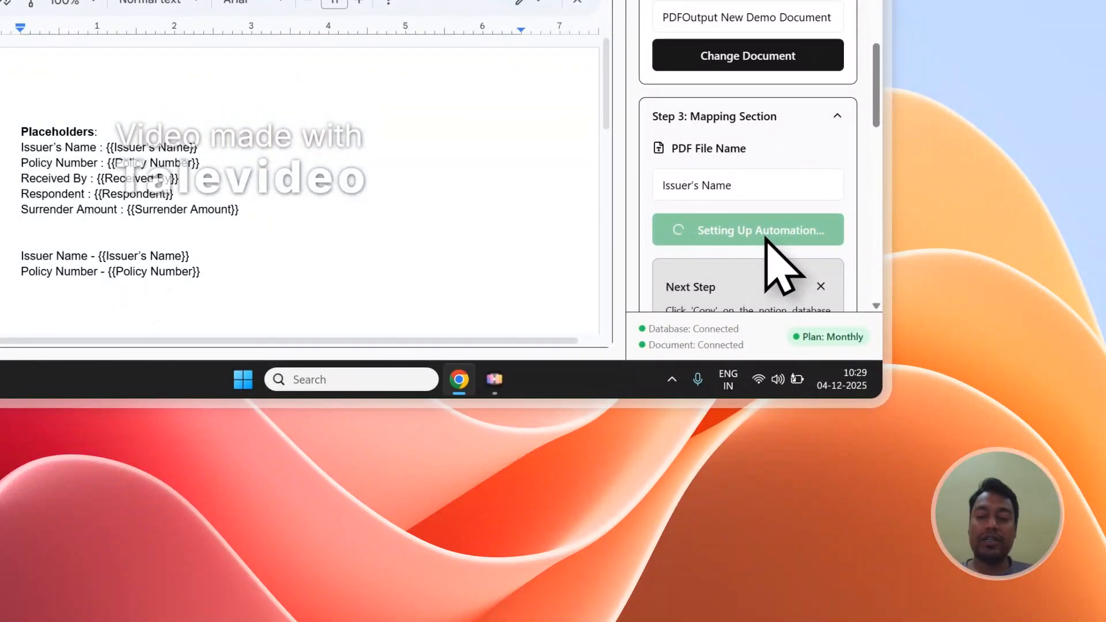
pyautogui.scroll(4, 764, 232)
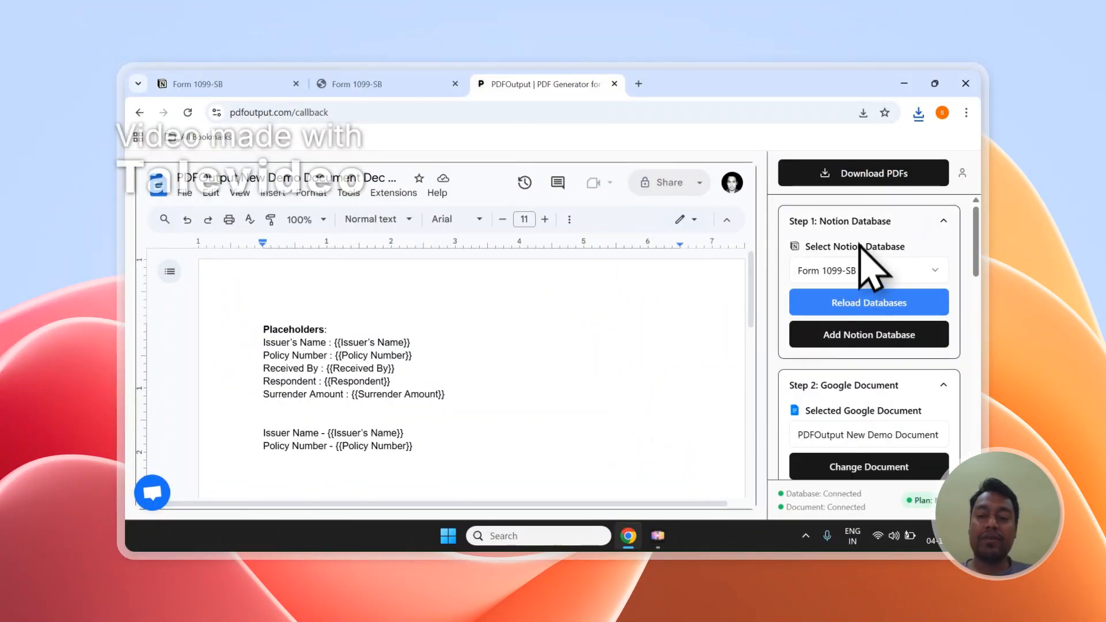
pyautogui.scroll(-1, 868, 265)
pyautogui.scroll(-2, 866, 271)
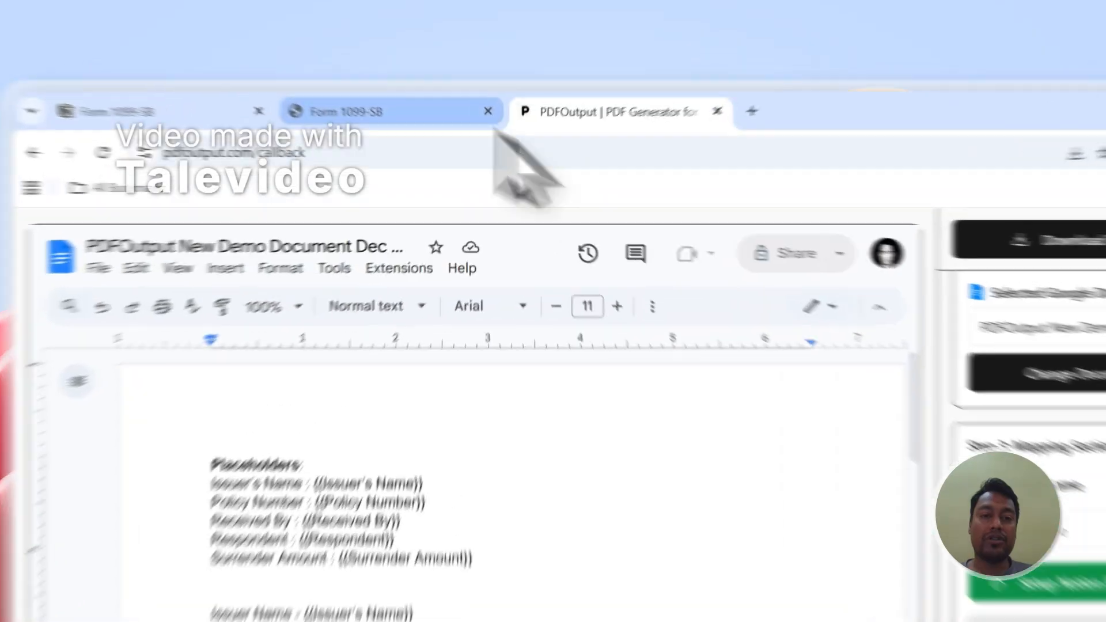
# Add a blank record to the Form 1099-SB responses in Notion and set its GeneratePDF option to Ready to Generate.
pyautogui.click(415, 85)
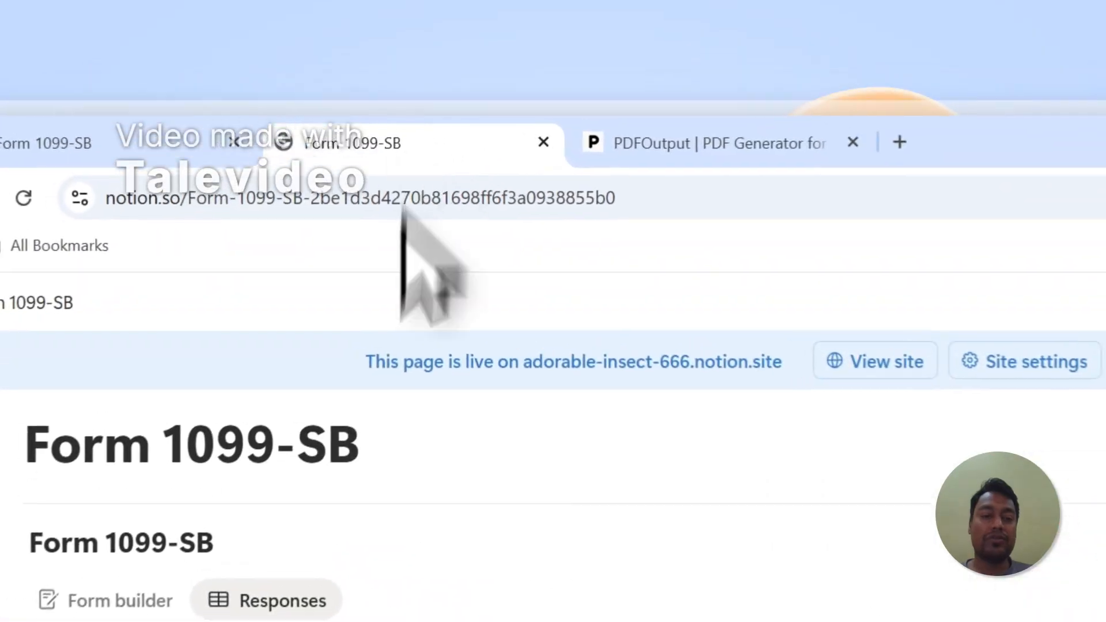
pyautogui.click(205, 78)
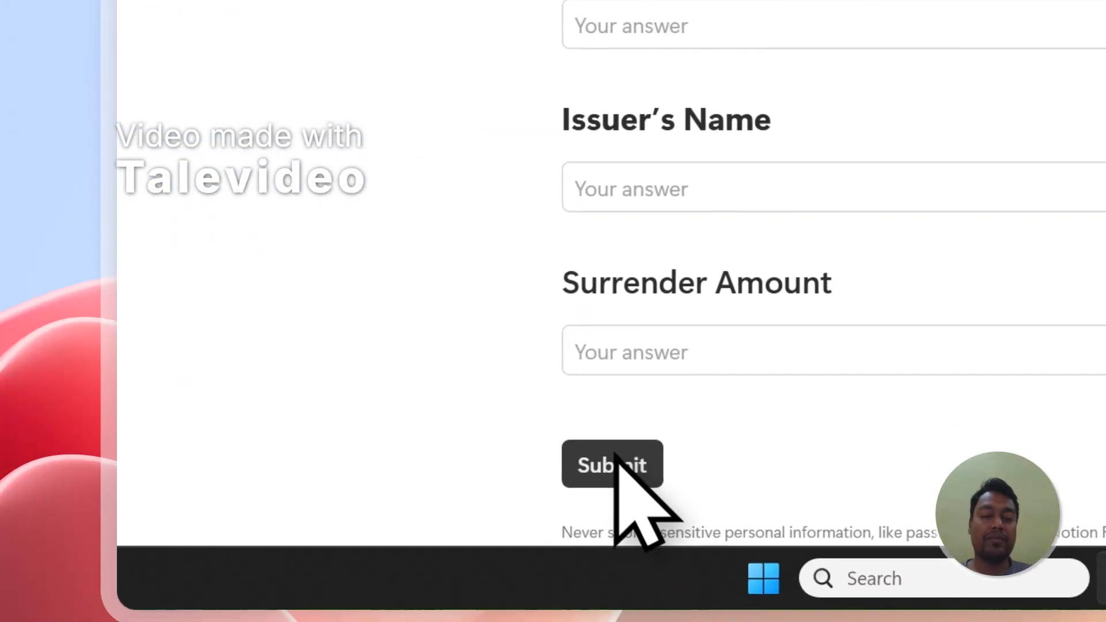
pyautogui.click(610, 101)
pyautogui.click(313, 355)
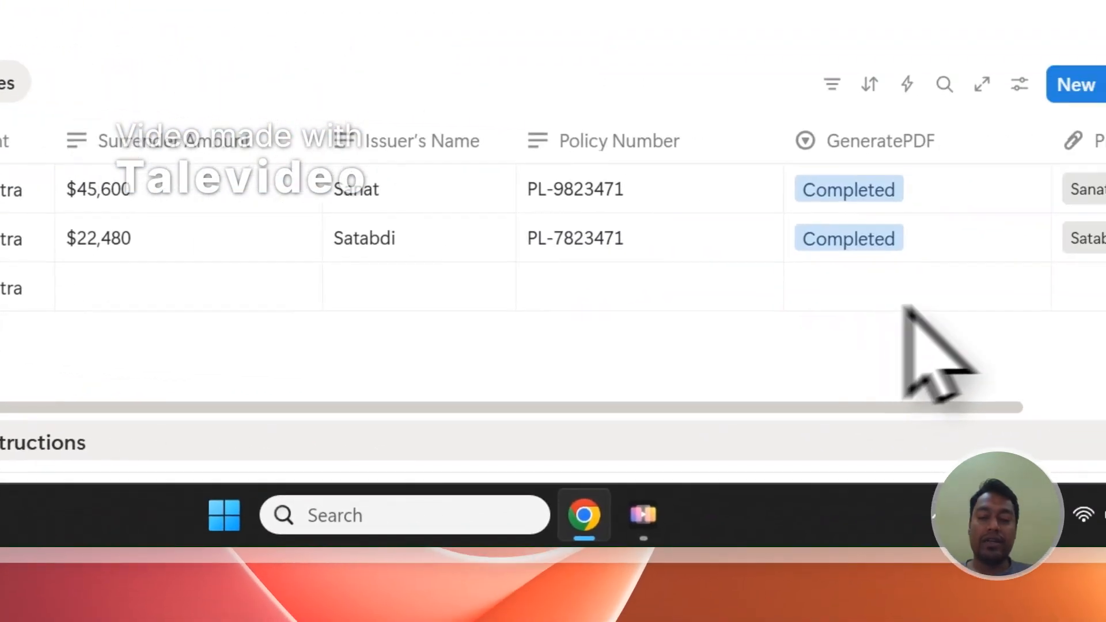
pyautogui.click(962, 304)
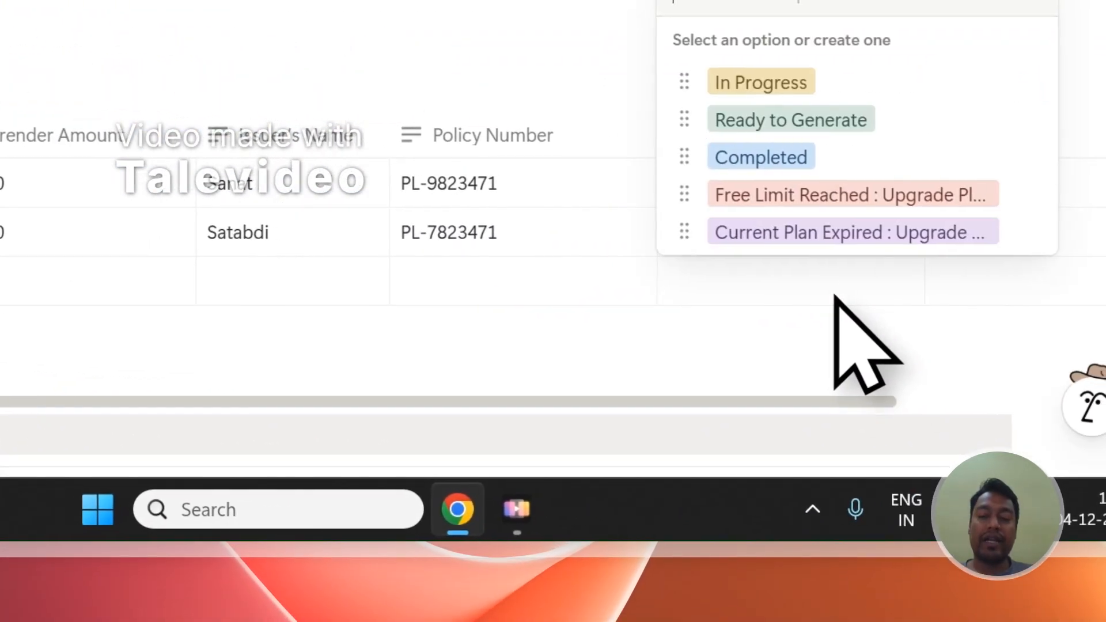
pyautogui.click(902, 118)
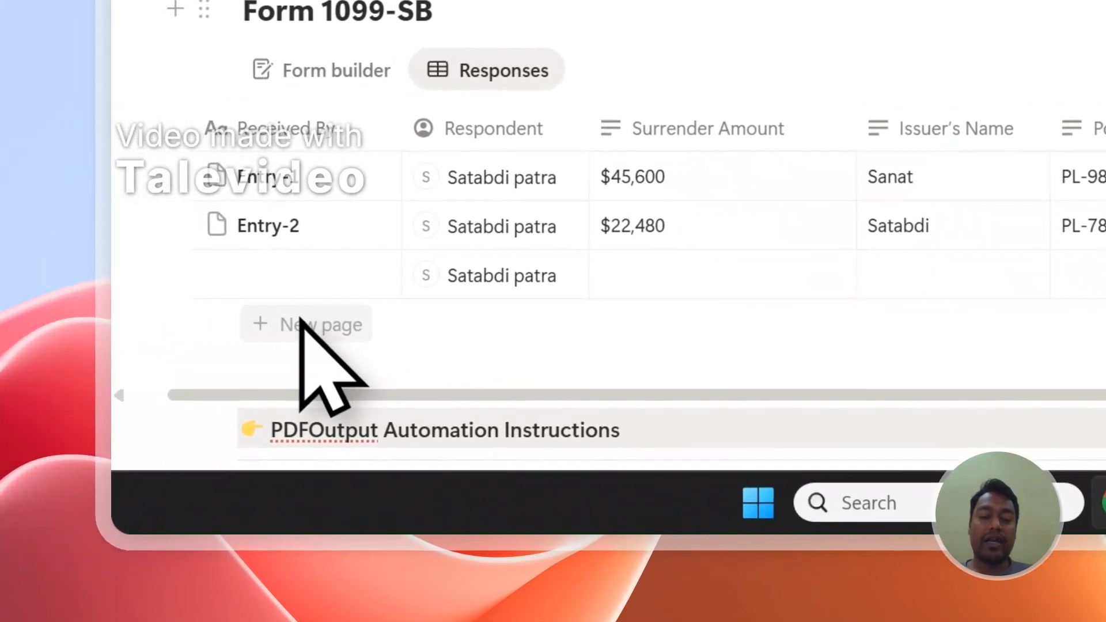
# Add another blank record below it and set its GeneratePDF option to Ready to Generate.
pyautogui.click(302, 322)
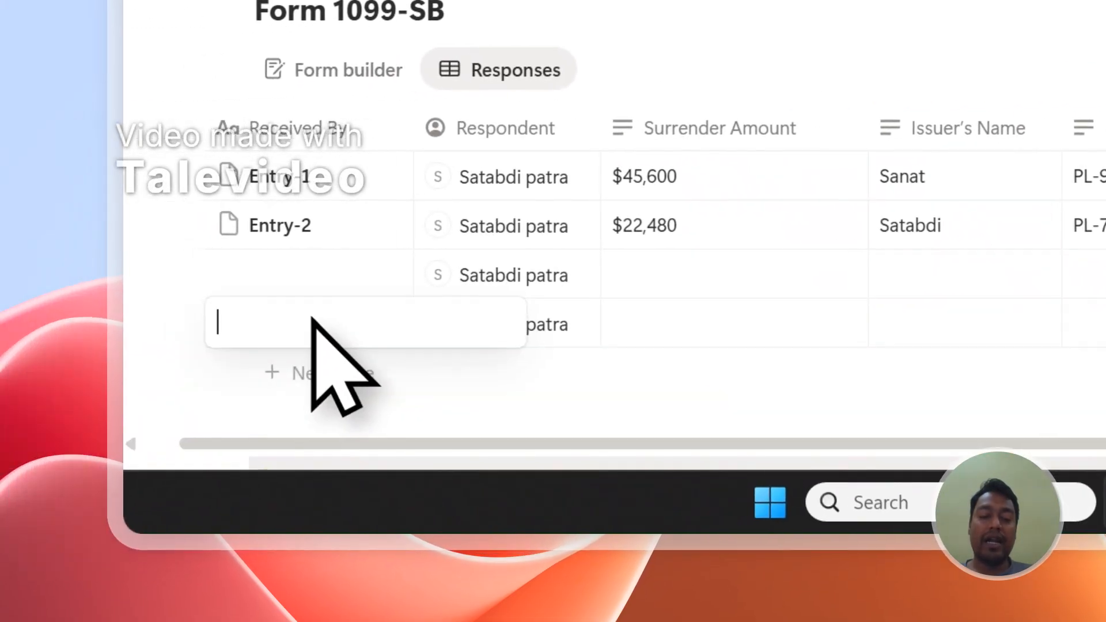
pyautogui.click(777, 315)
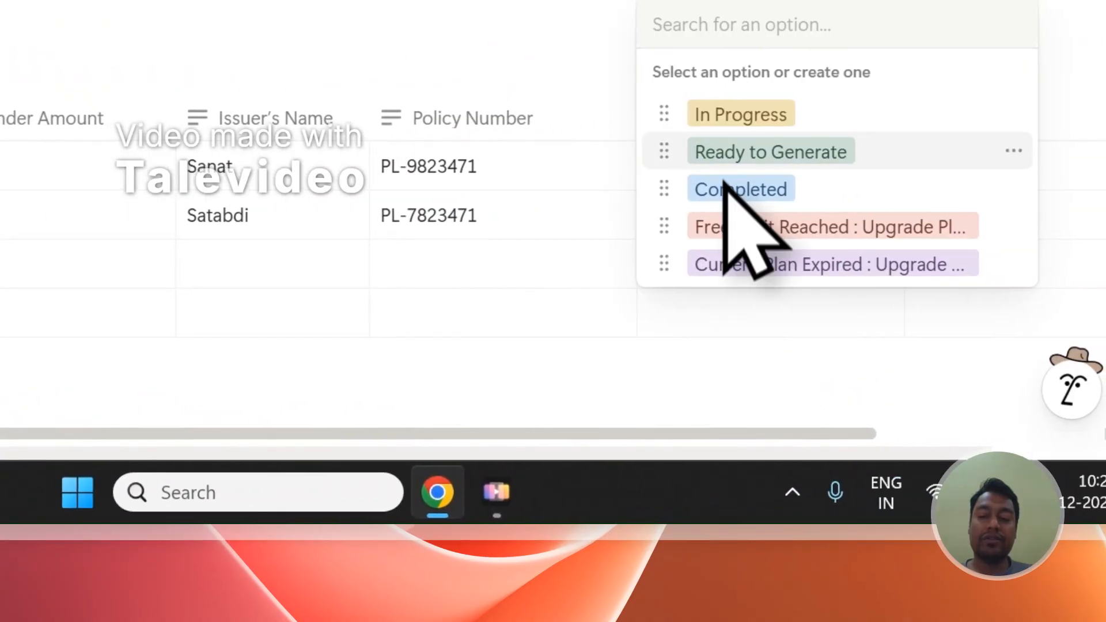
pyautogui.click(729, 168)
pyautogui.moveTo(678, 436); pyautogui.dragTo(834, 426)
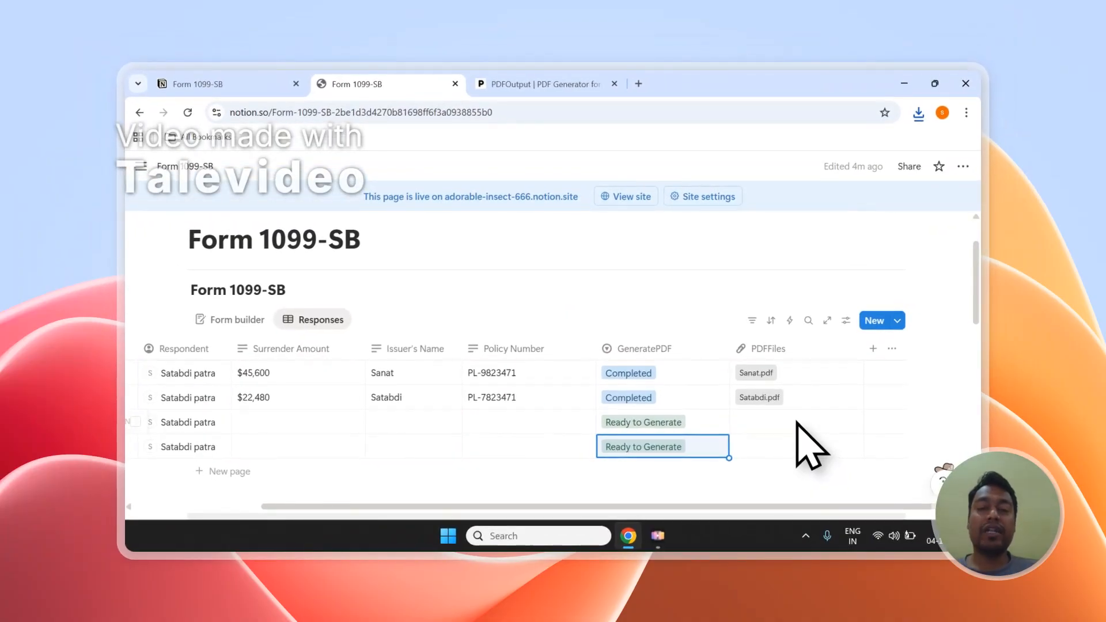
# Review the selected database, document and mapping in PDFOutput alongside the Form 1099-SB responses in Notion.
pyautogui.click(576, 84)
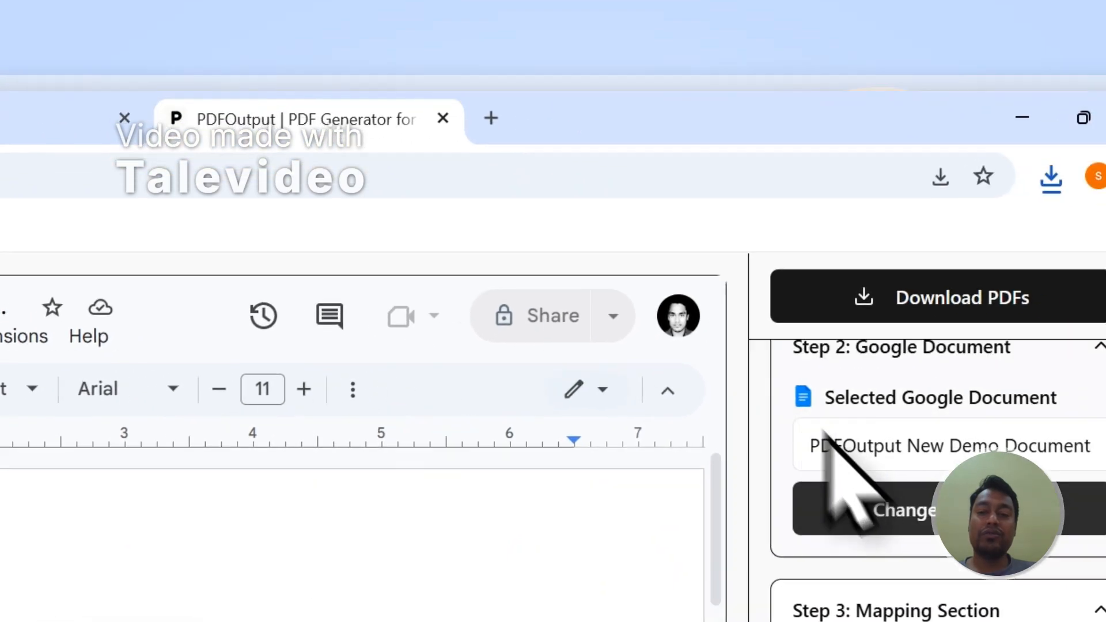
pyautogui.scroll(3, 884, 498)
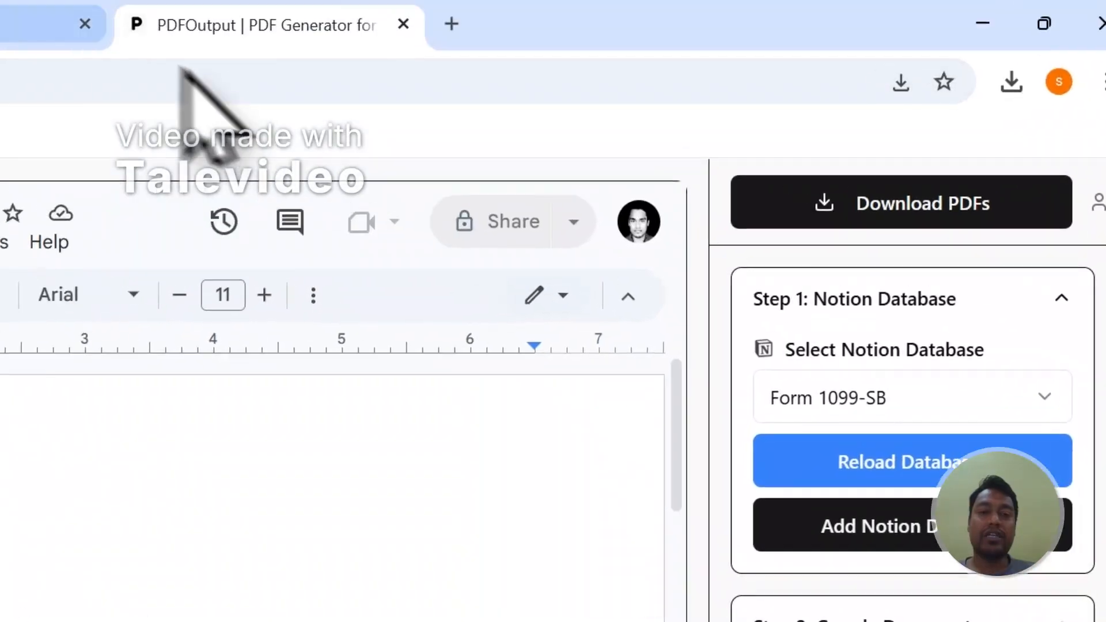
pyautogui.click(440, 153)
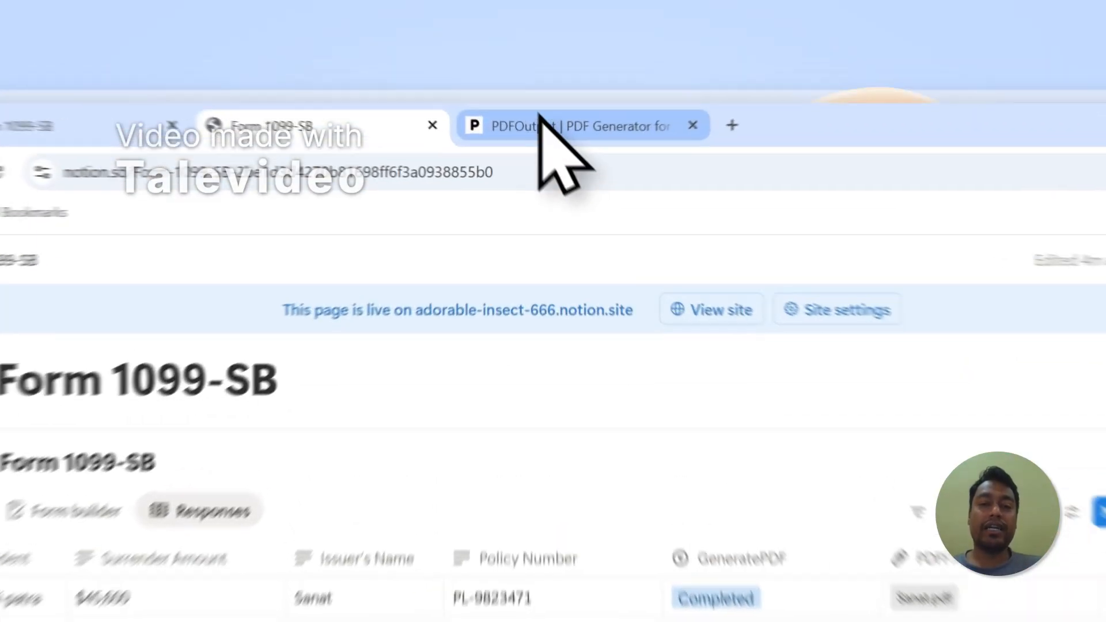
pyautogui.click(545, 84)
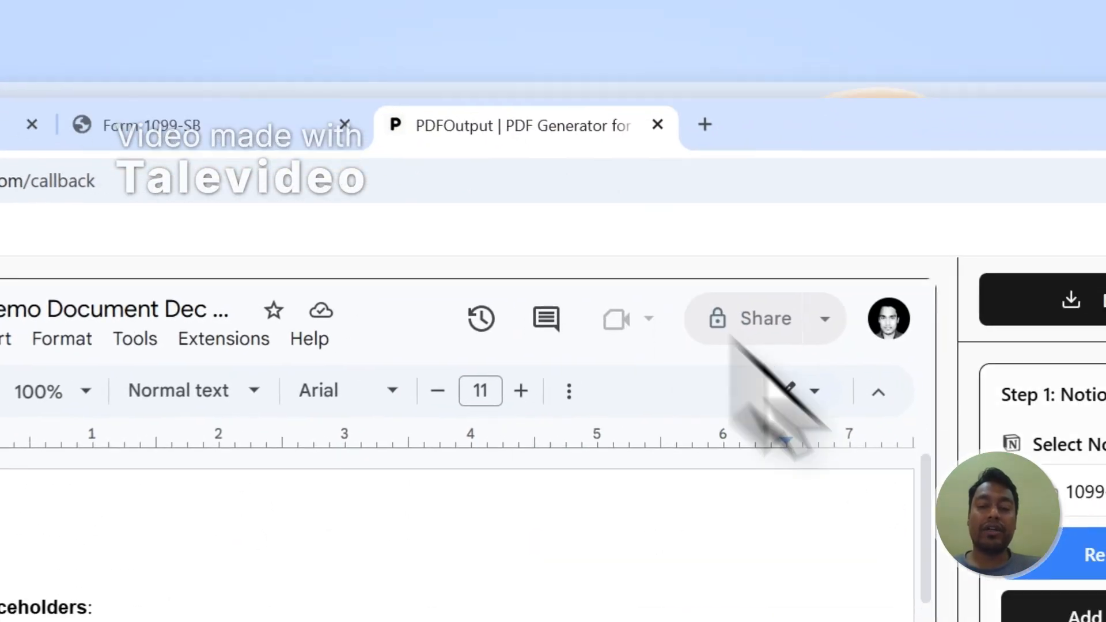
pyautogui.scroll(-5, 881, 323)
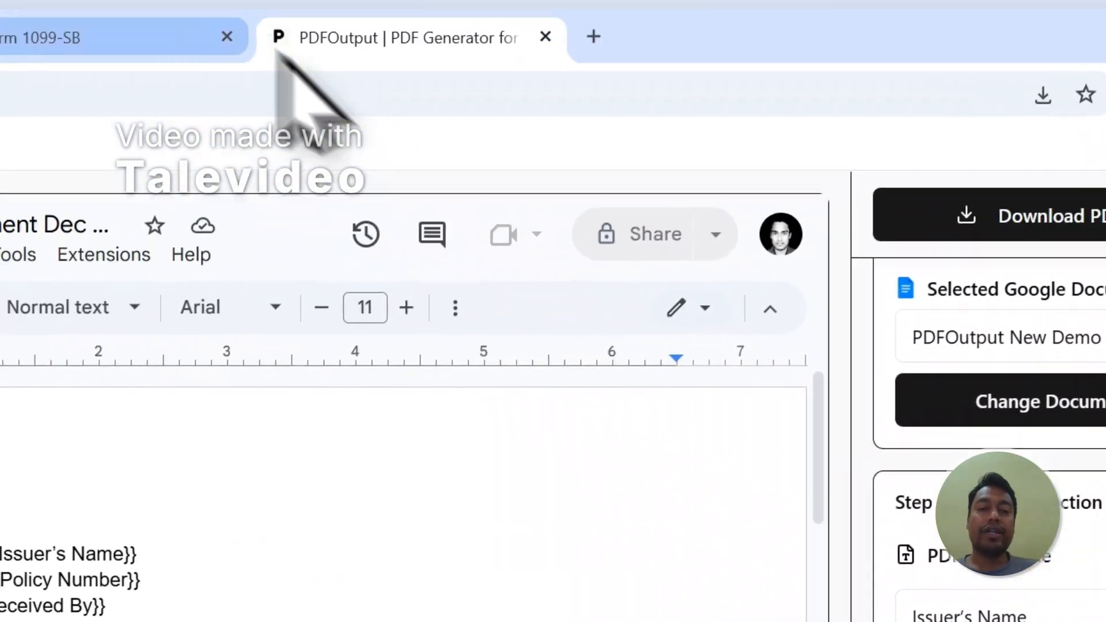
pyautogui.click(156, 36)
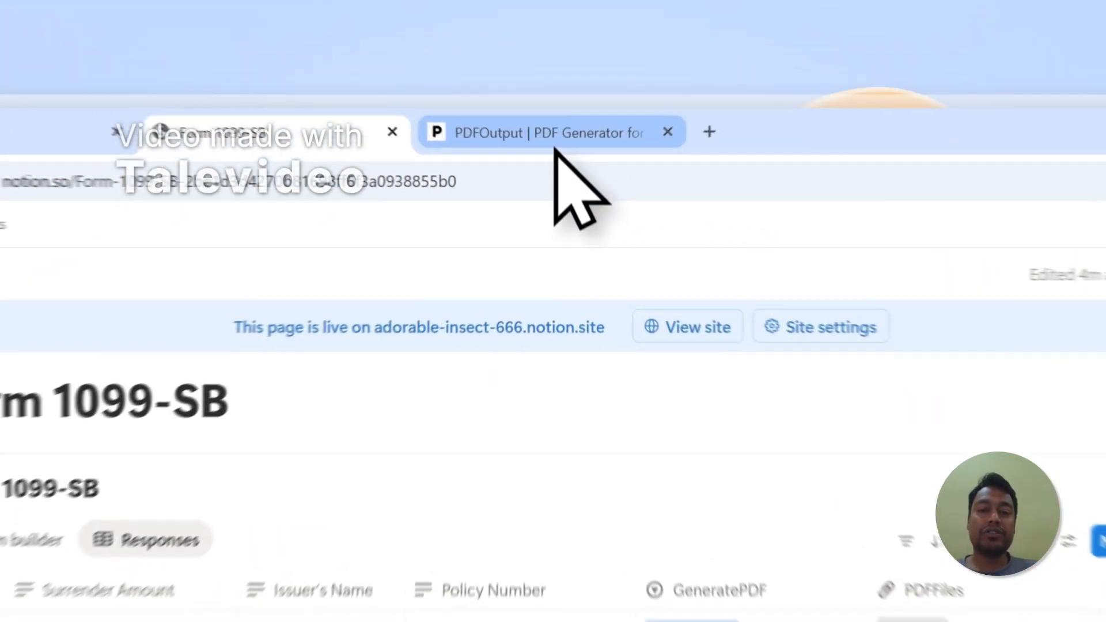
# Return to PDFOutput, look at its support chat and close it again.
pyautogui.click(544, 86)
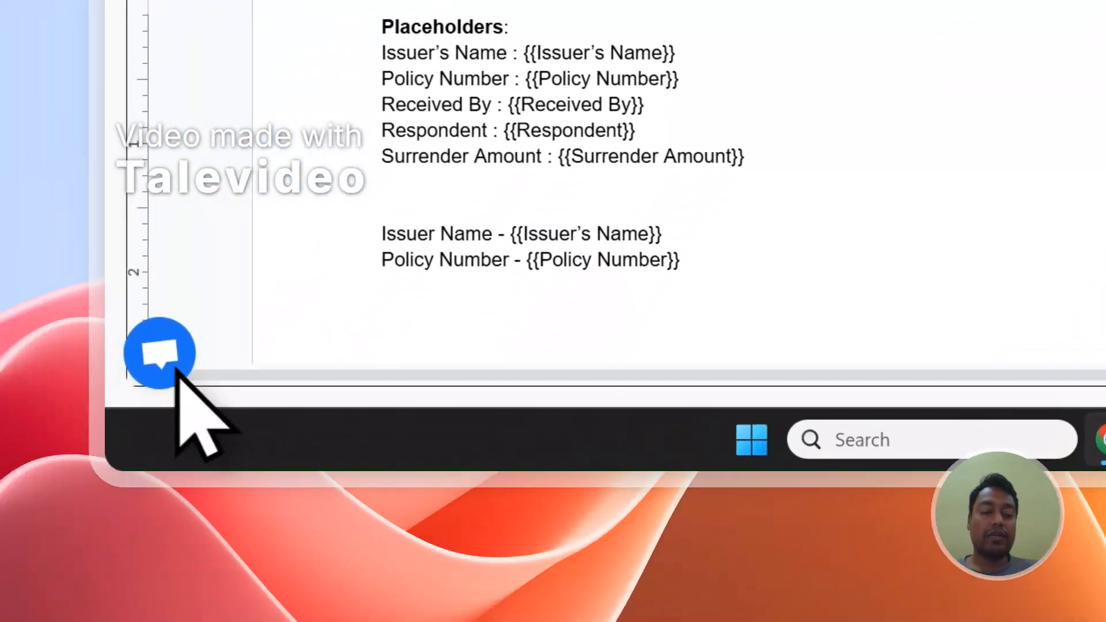
pyautogui.click(167, 360)
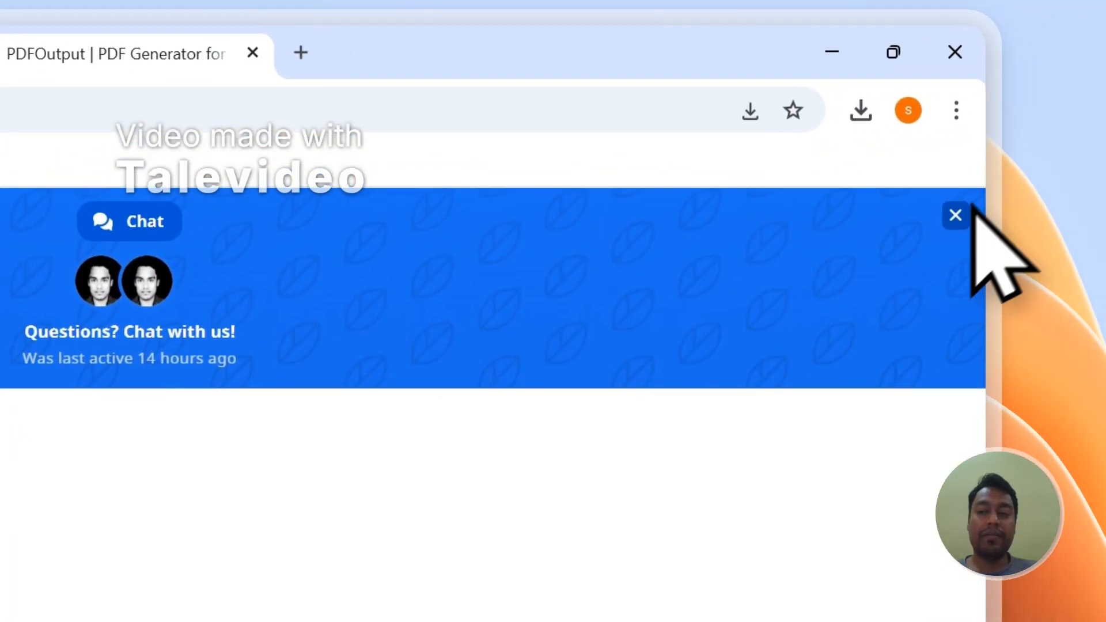
pyautogui.click(1074, 156)
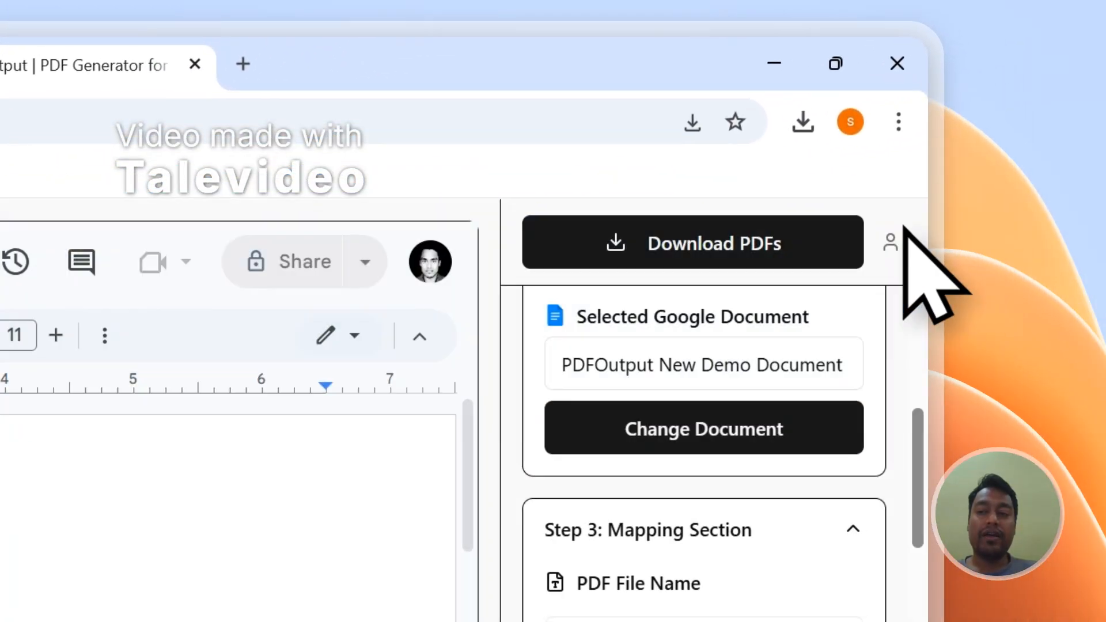
# View the PDFOutput site's contact page with its message form and demo booking option, and return to the Notion responses.
pyautogui.click(1068, 176)
pyautogui.click(774, 467)
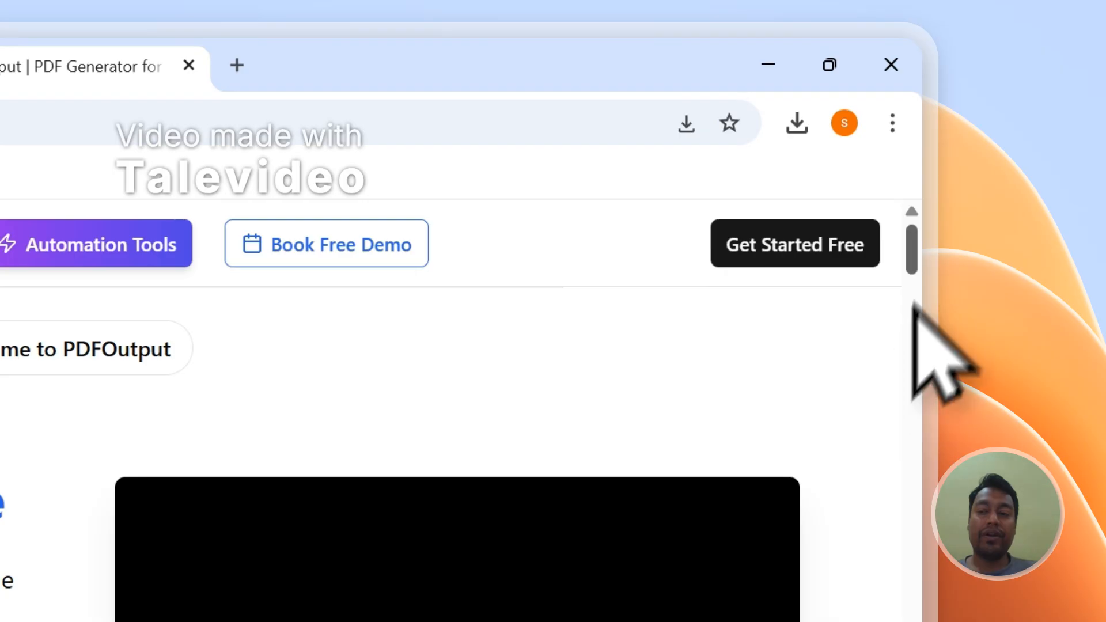
pyautogui.moveTo(913, 235); pyautogui.dragTo(897, 479)
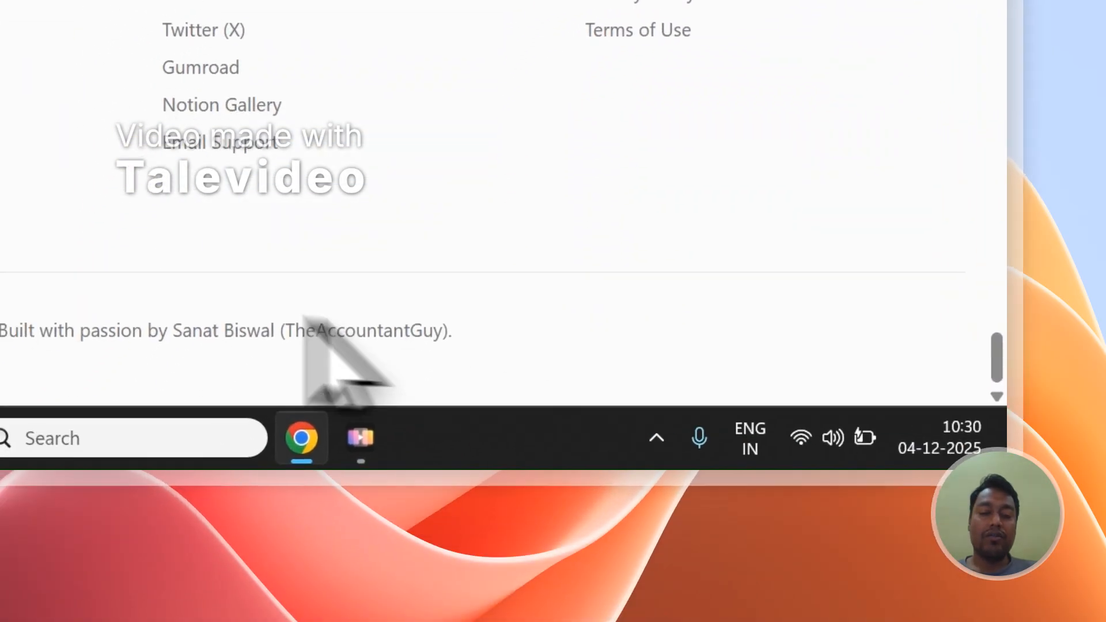
pyautogui.click(187, 189)
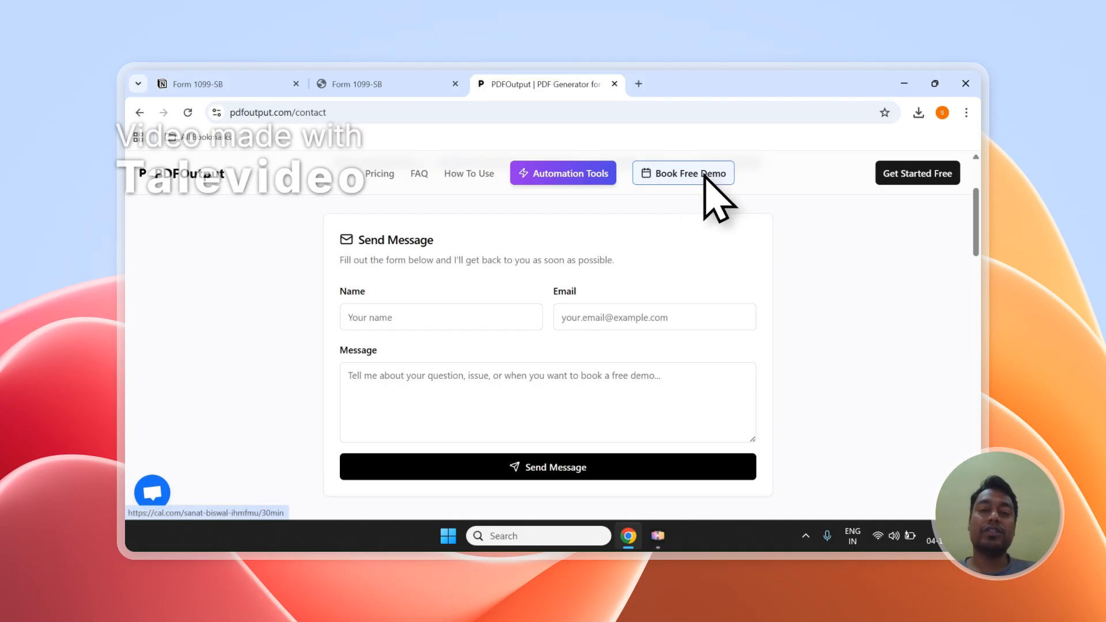
pyautogui.click(412, 83)
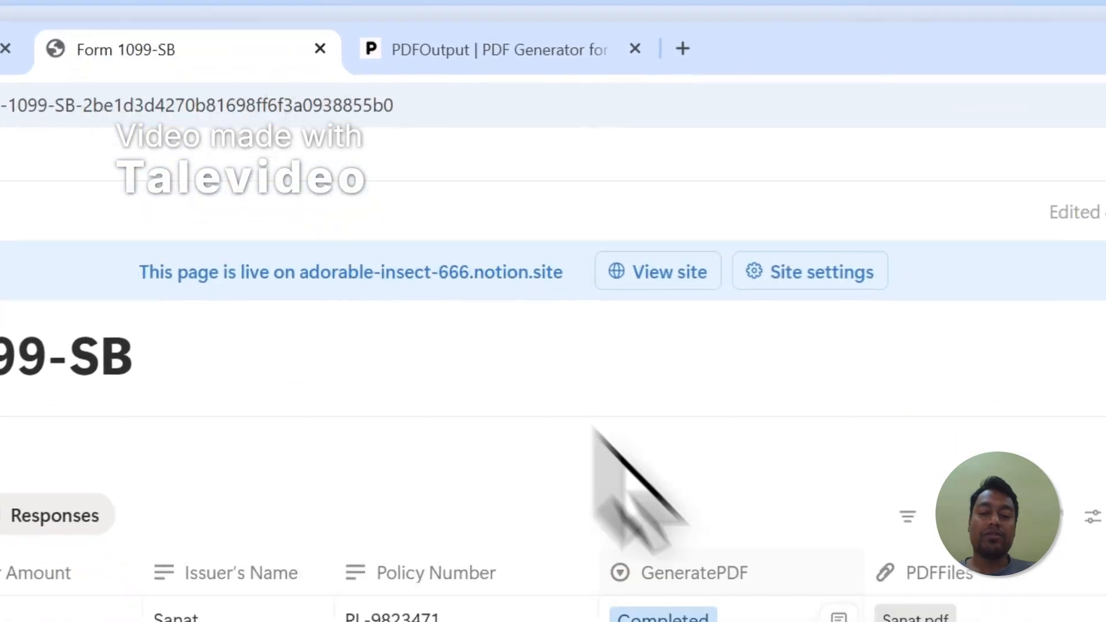